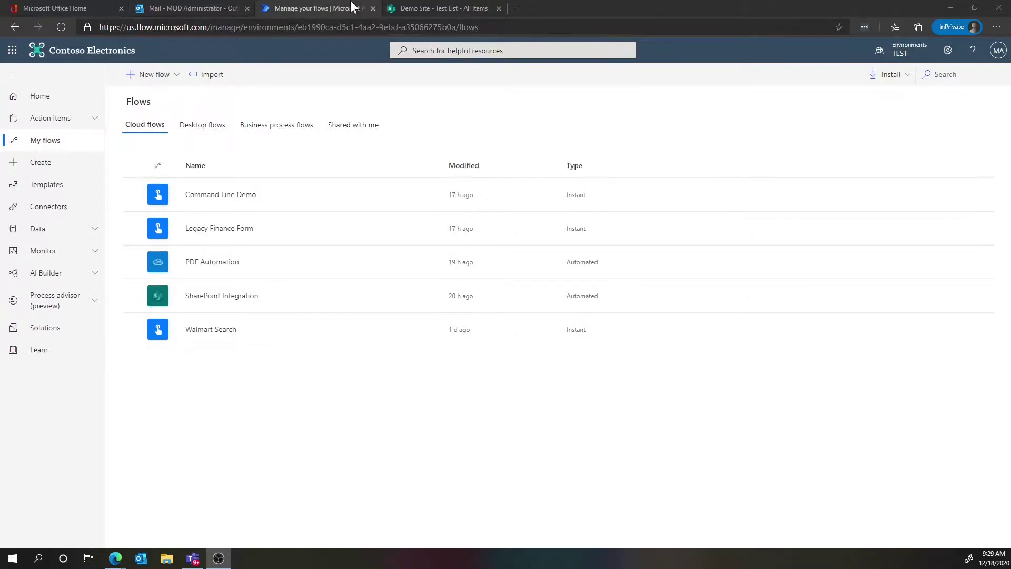
Step: Create an automated cloud flow named My First SharePoint Flow with the SharePoint trigger When an item is created
left_click(400, 7)
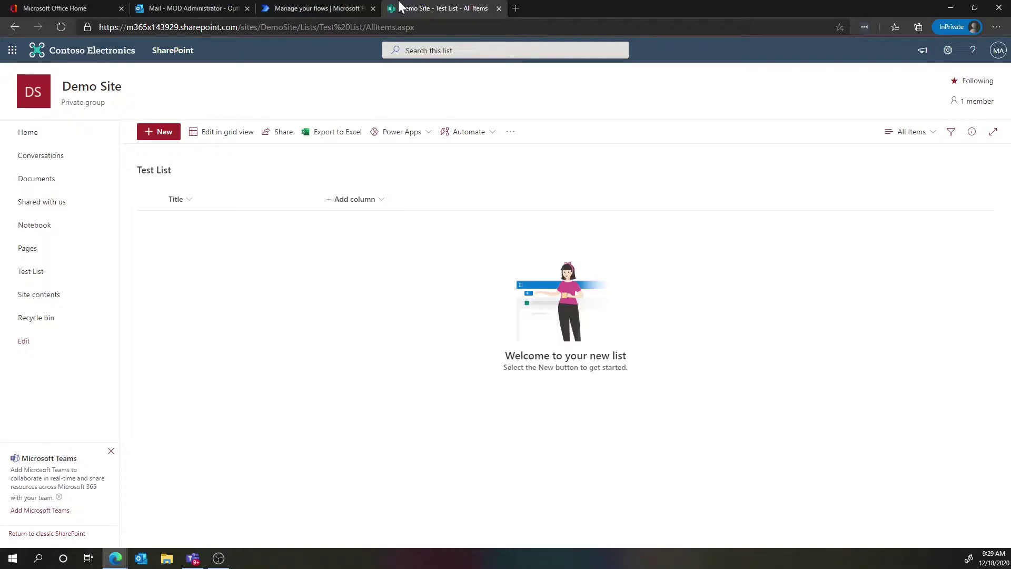
left_click(330, 8)
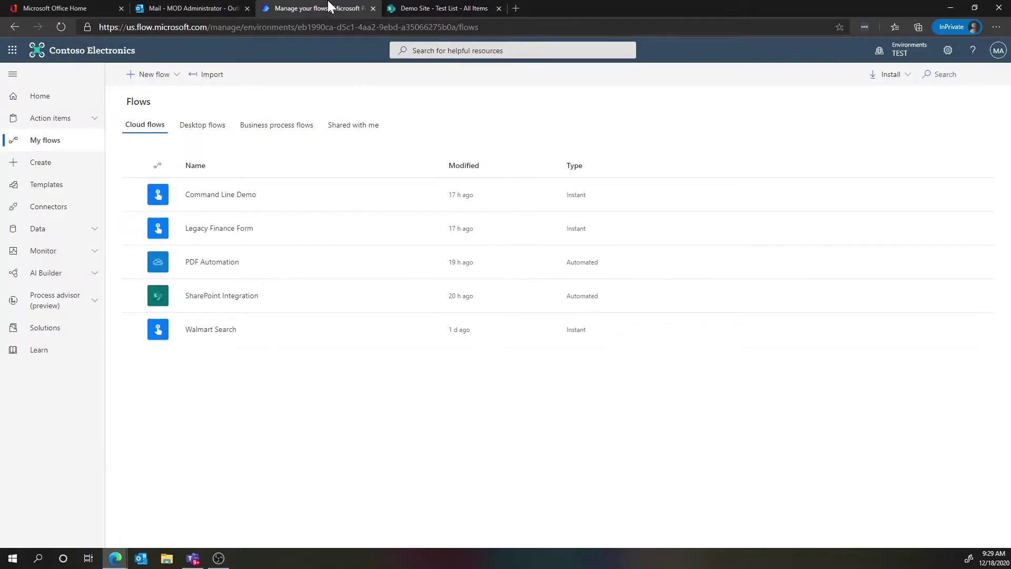
left_click(161, 75)
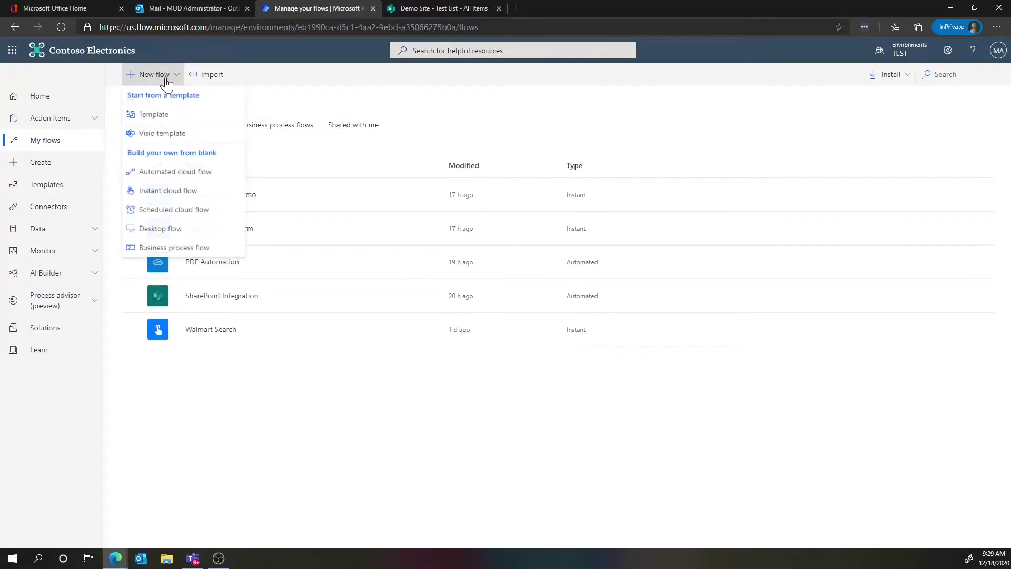
left_click(176, 172)
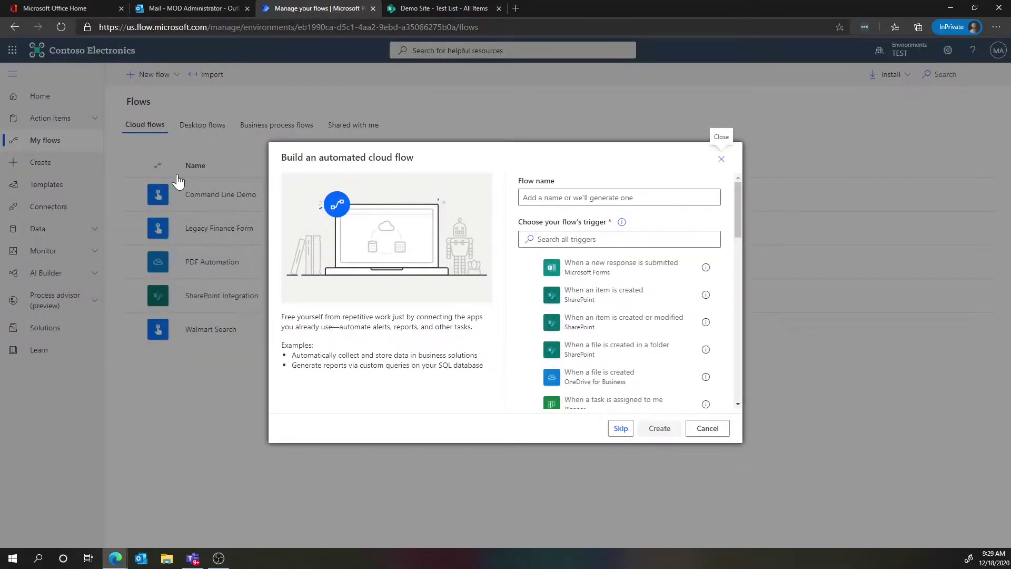
left_click(601, 197)
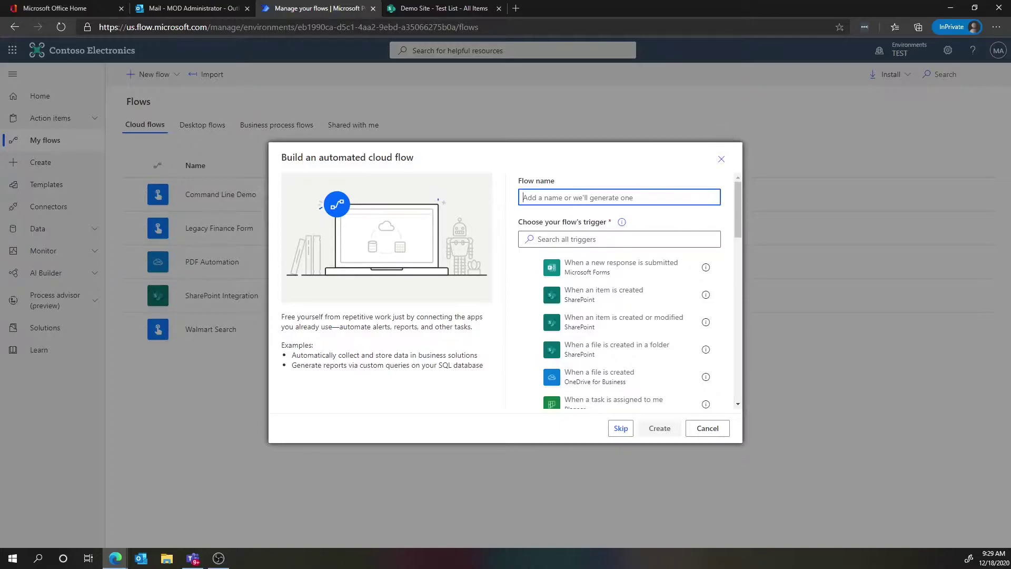
type("My First SharePoint Flow")
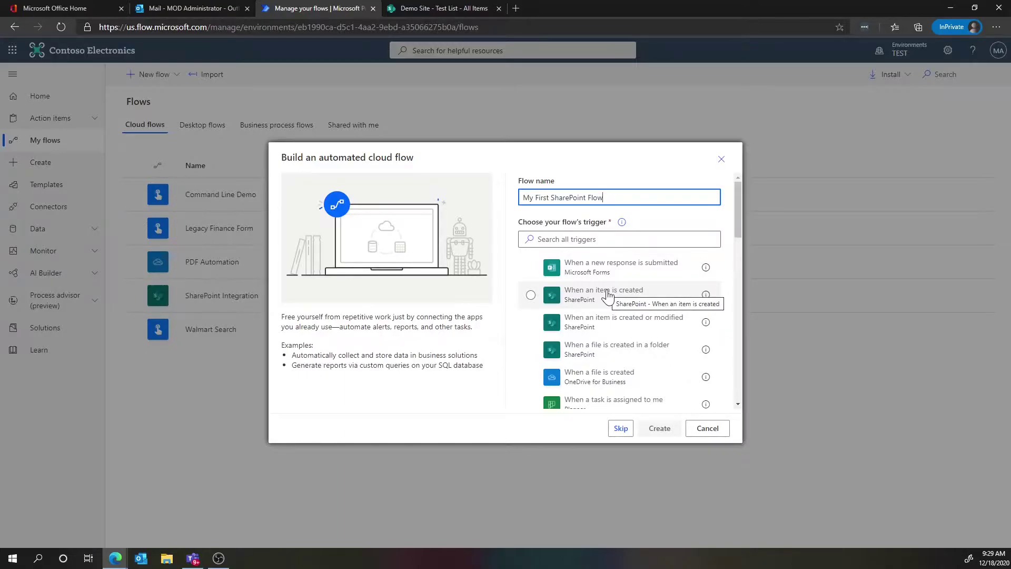
left_click(608, 296)
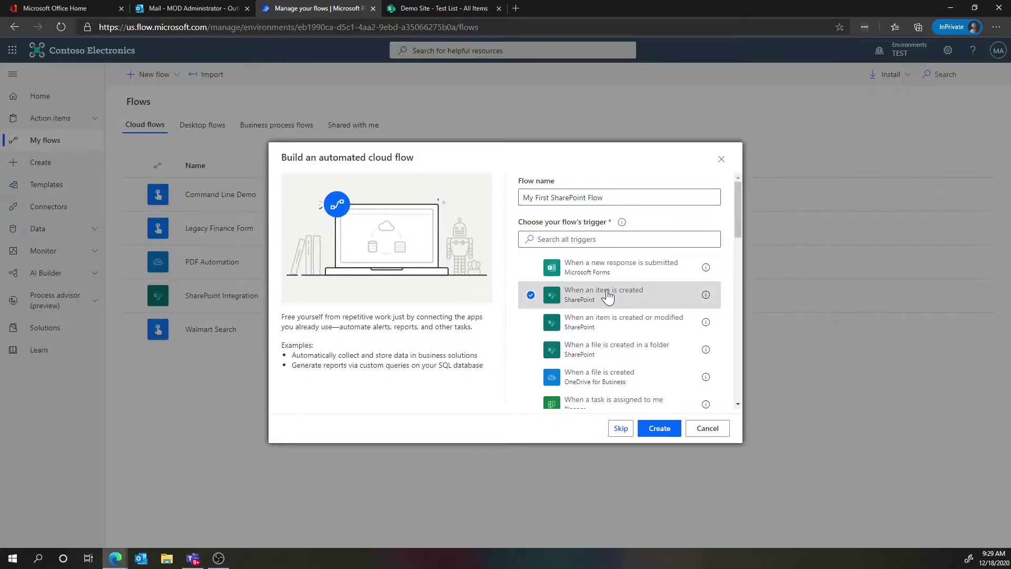
left_click(654, 429)
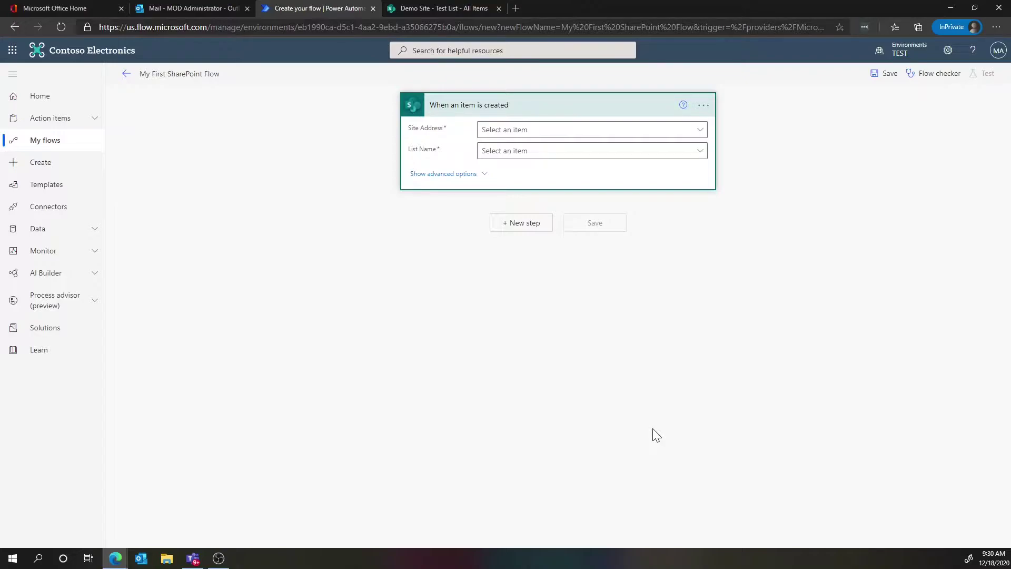
Step: Set the trigger's site address to Demo Site and its list name to Test List
left_click(701, 133)
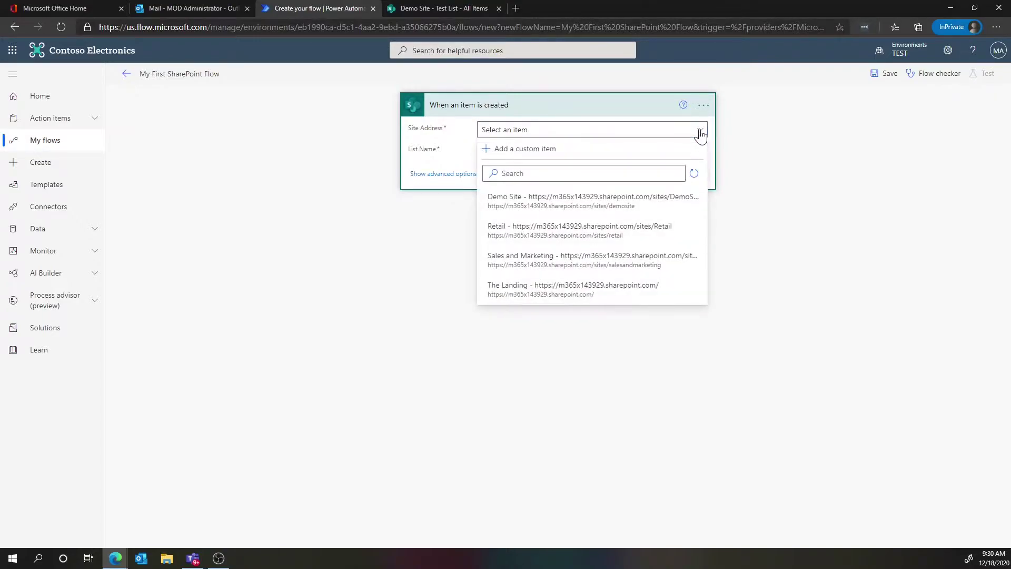
left_click(598, 209)
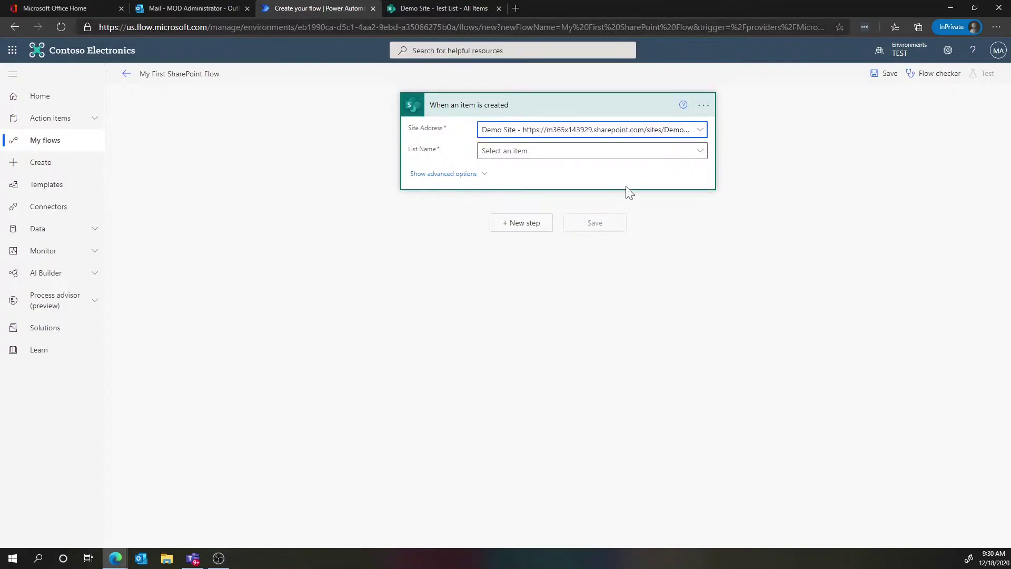
left_click(698, 153)
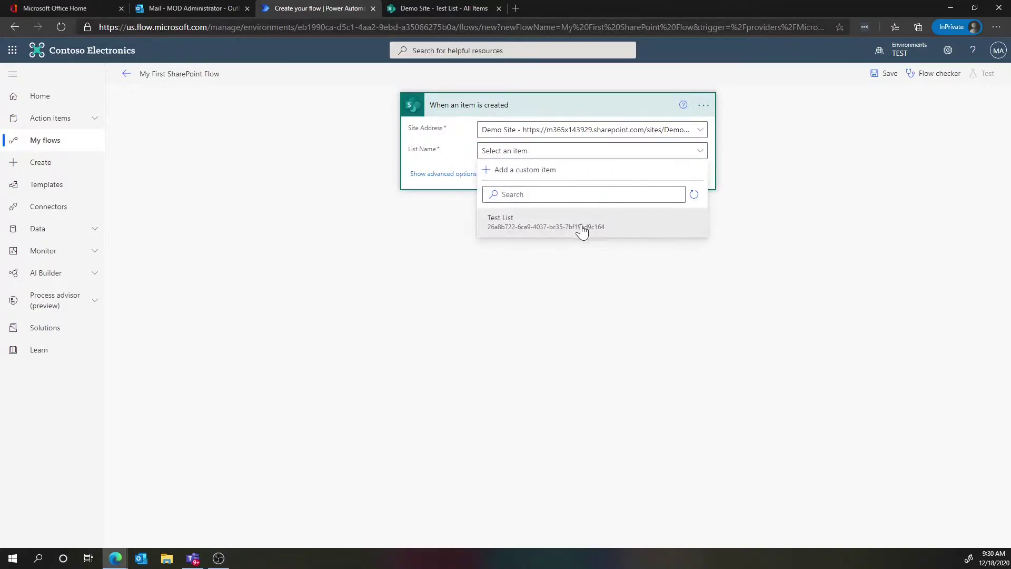
left_click(582, 226)
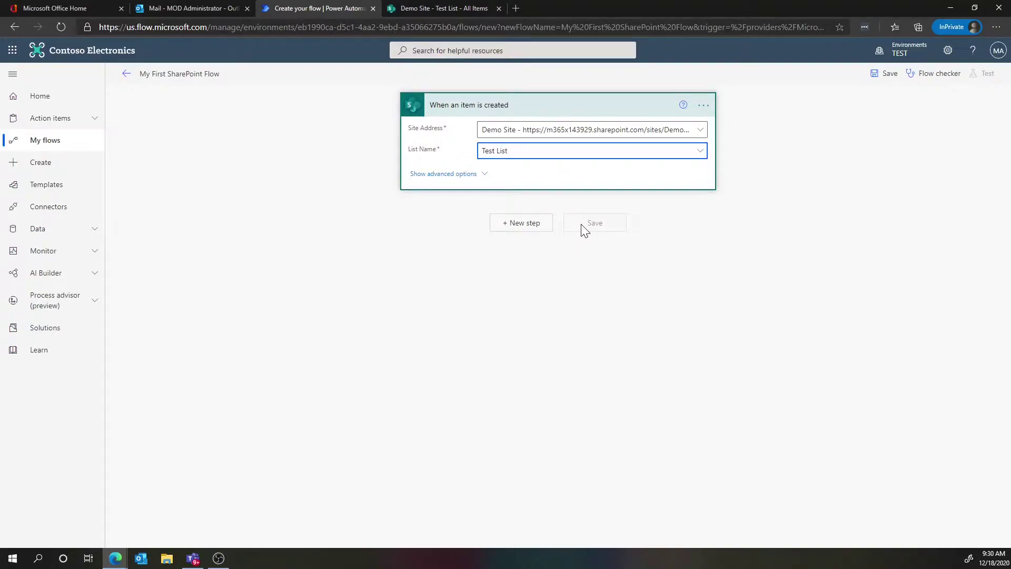
Step: Add a Start and wait for an approval action with approval type Approve/Reject - First to respond
left_click(520, 223)
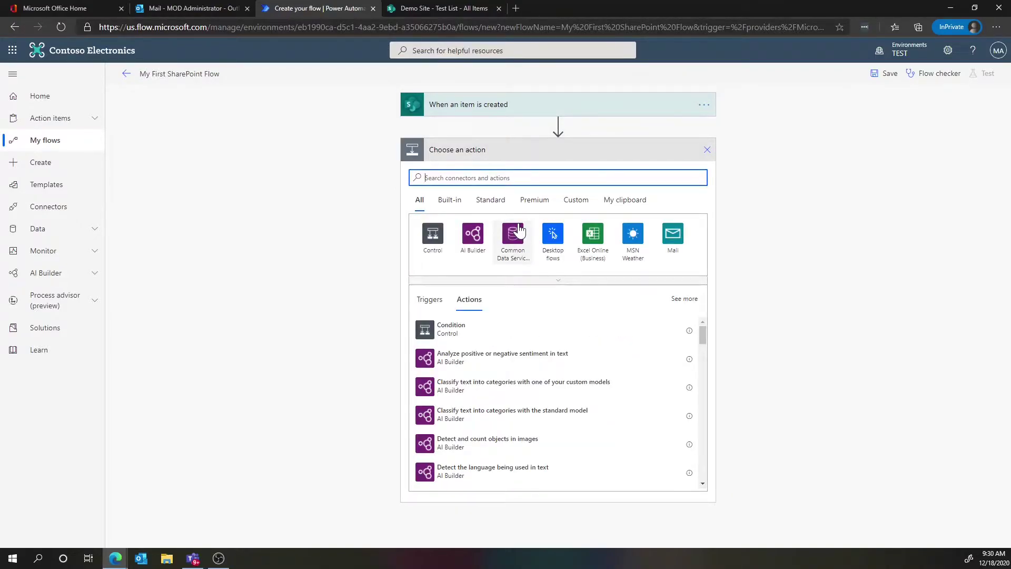
type("approva")
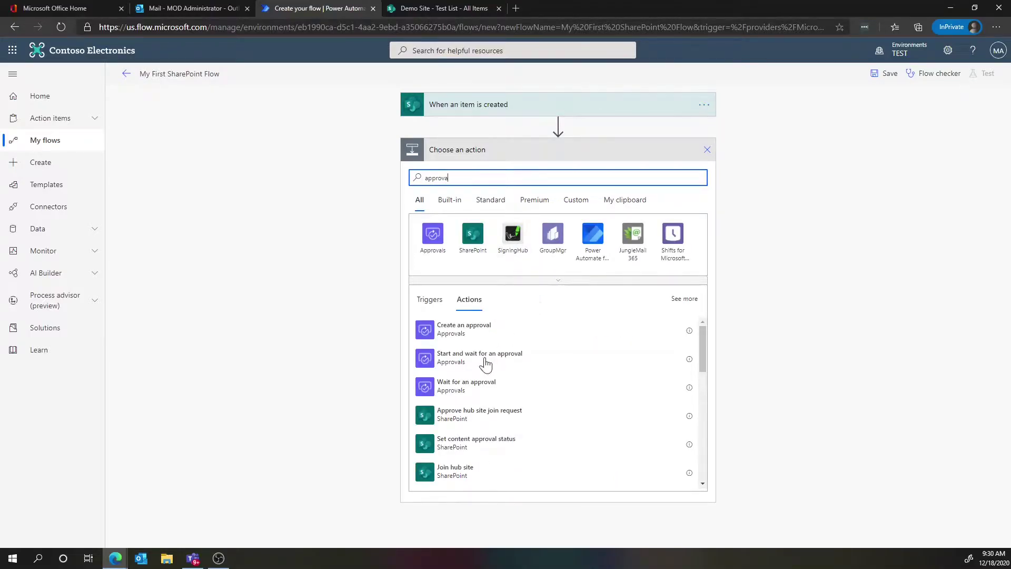
left_click(484, 368)
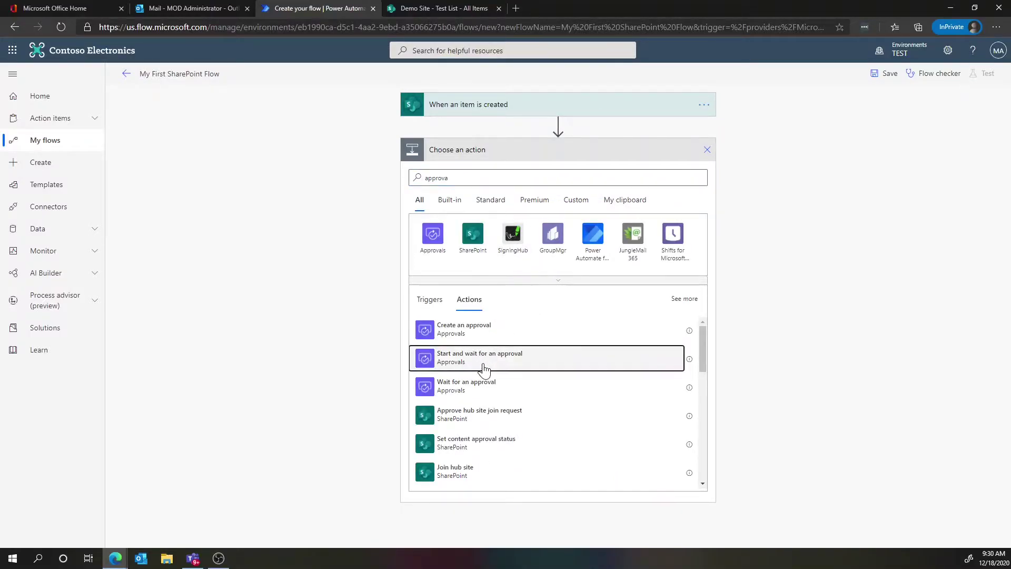
left_click(708, 179)
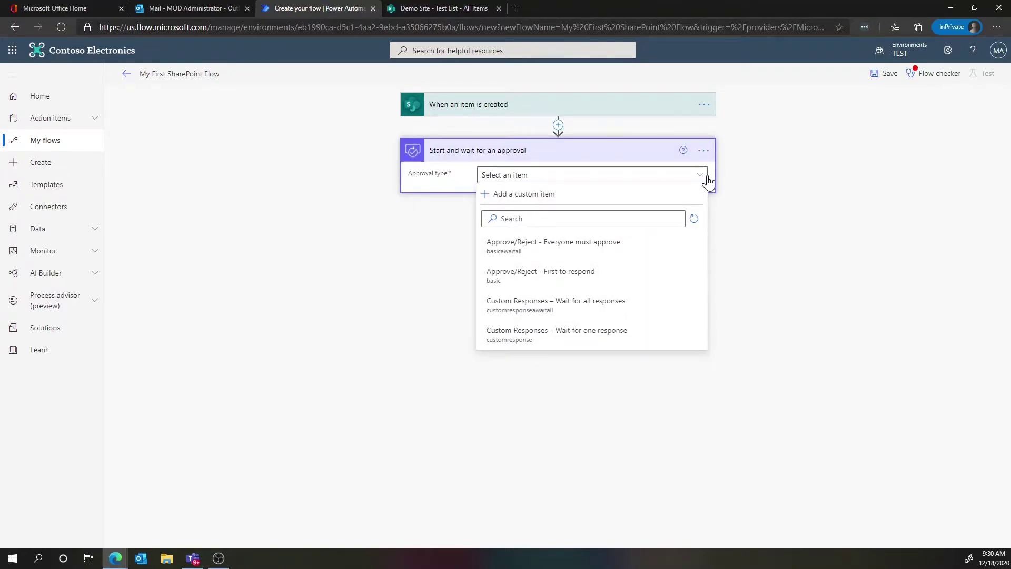
left_click(580, 279)
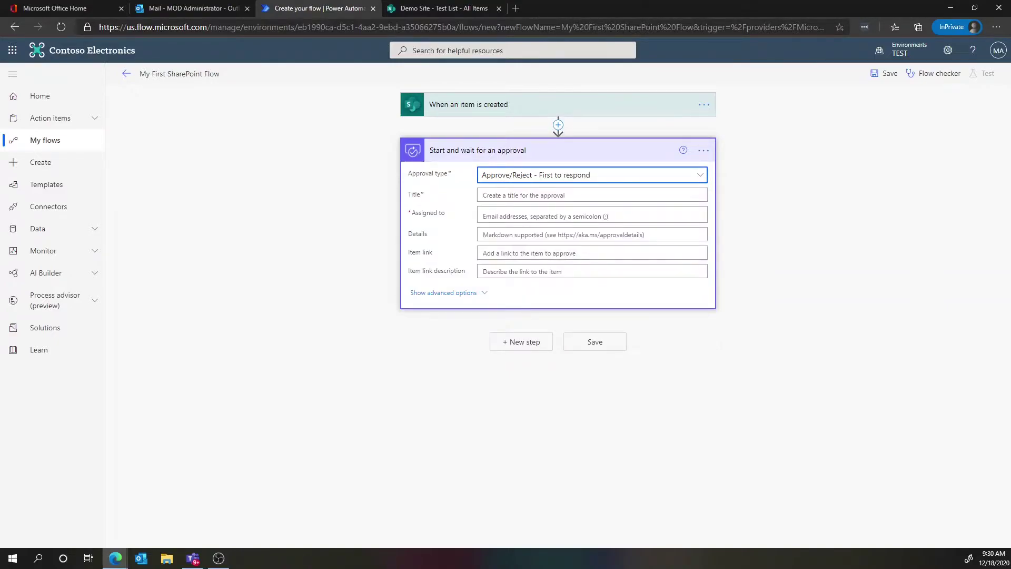
Step: Fill the approval's title with the list item's Title and assign it to Created By Email using dynamic content
left_click(592, 195)
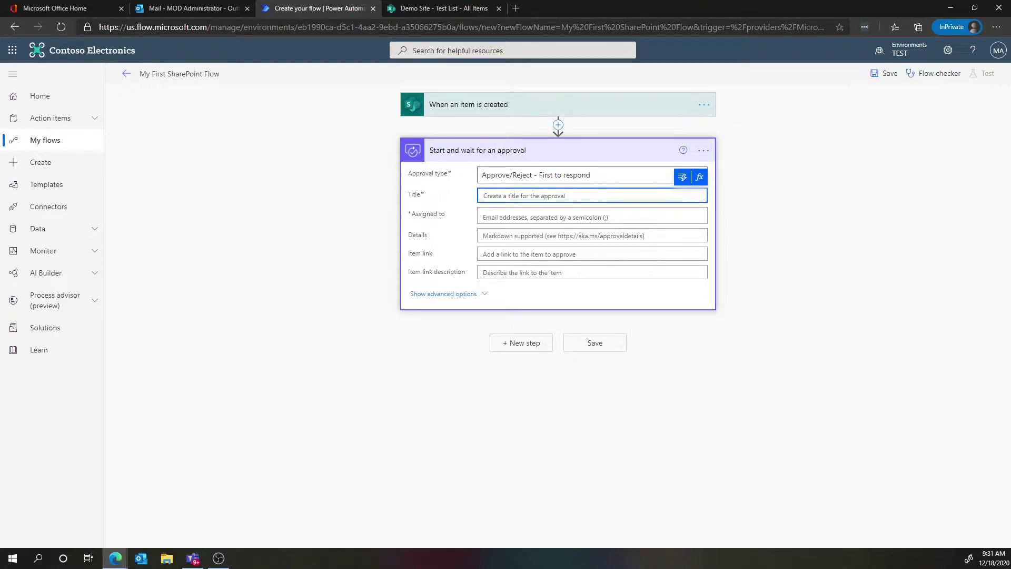
left_click(680, 182)
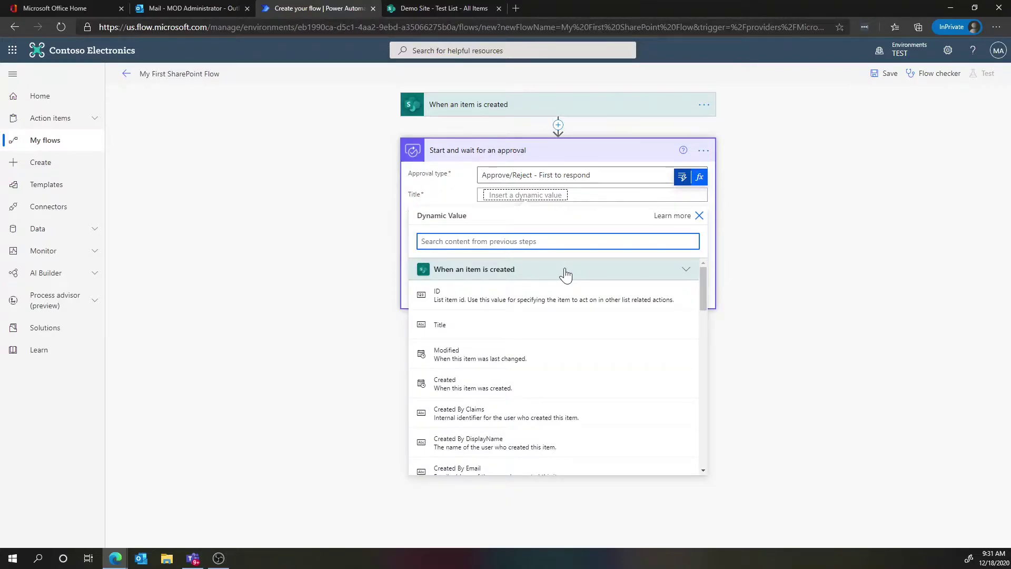
left_click(491, 326)
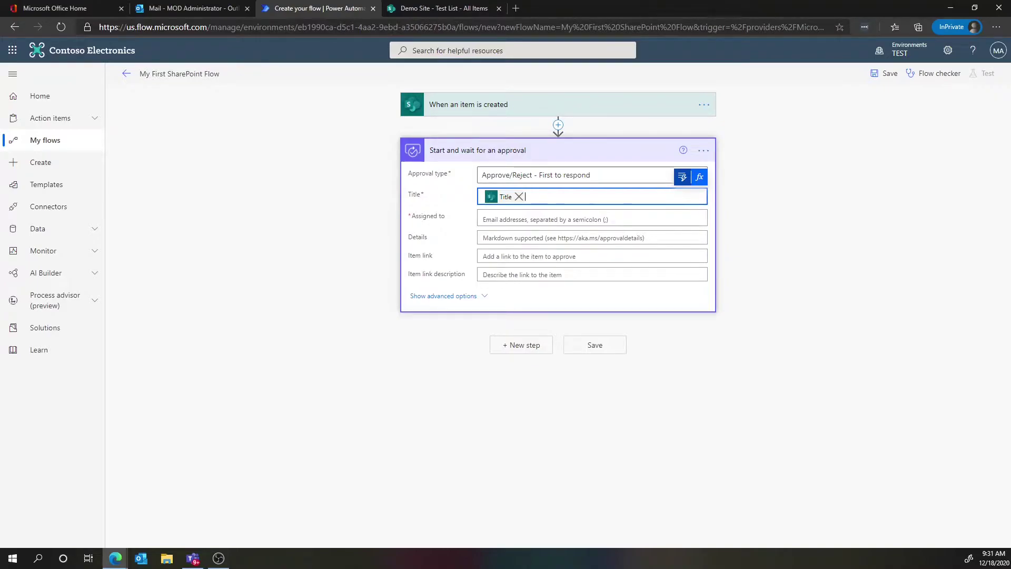
left_click(592, 218)
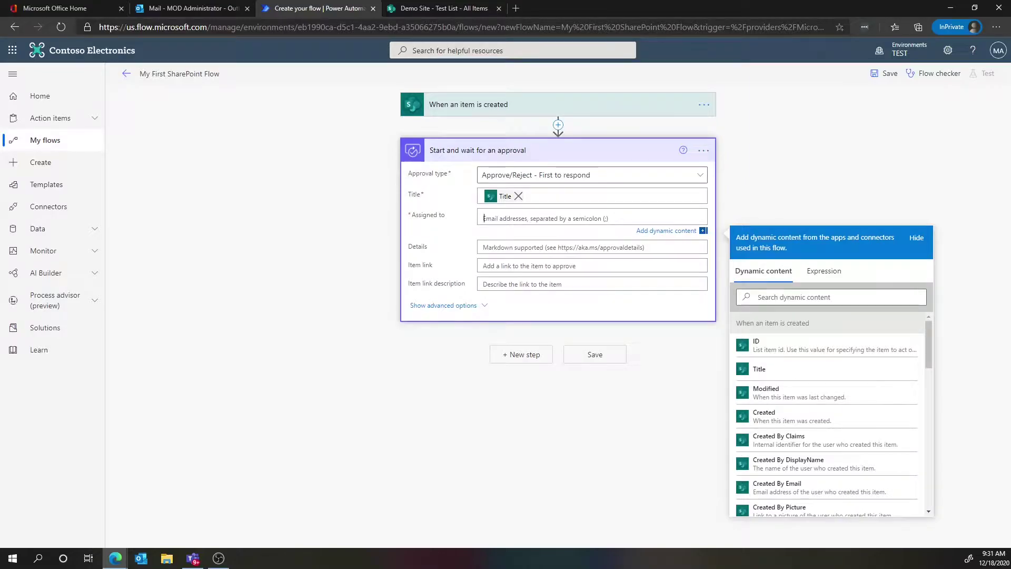
left_click(785, 494)
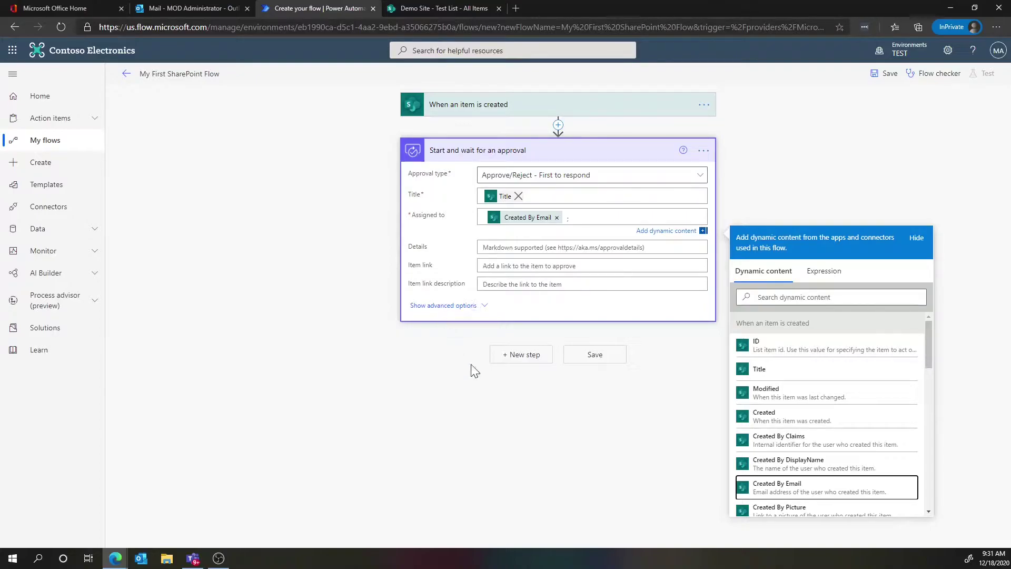
left_click(576, 421)
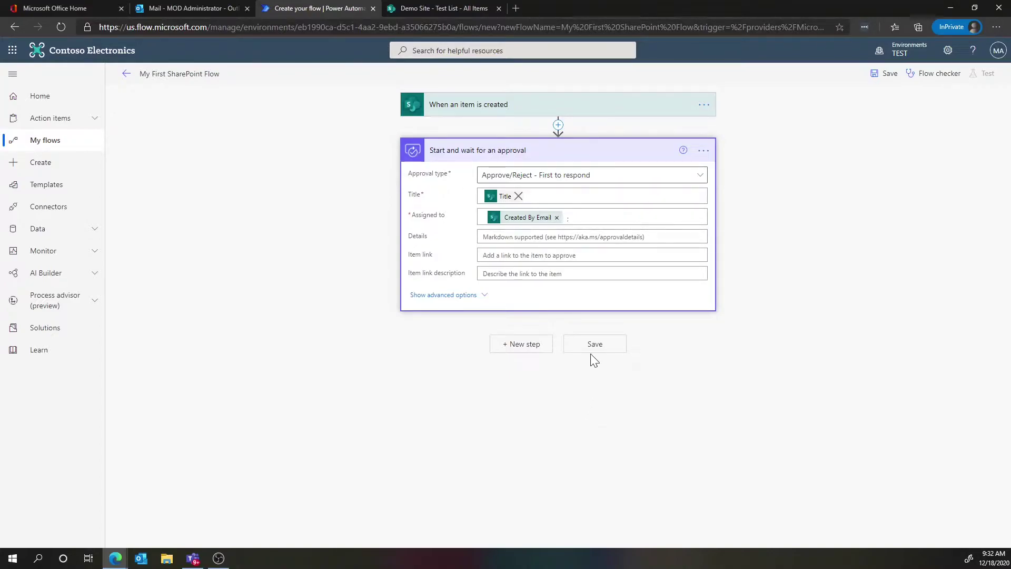
Step: Add a Condition control after the approval action
left_click(527, 346)
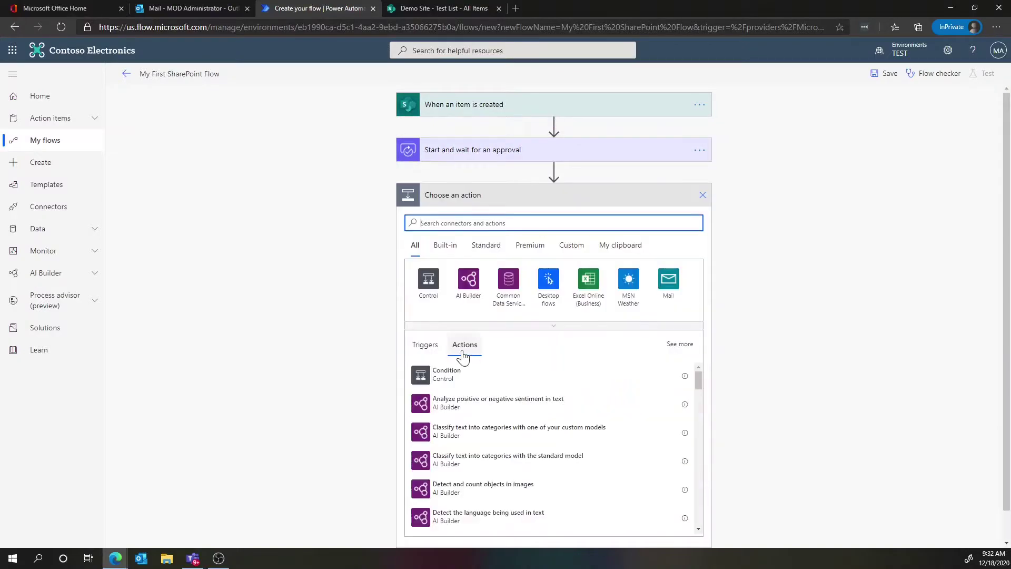
left_click(429, 281)
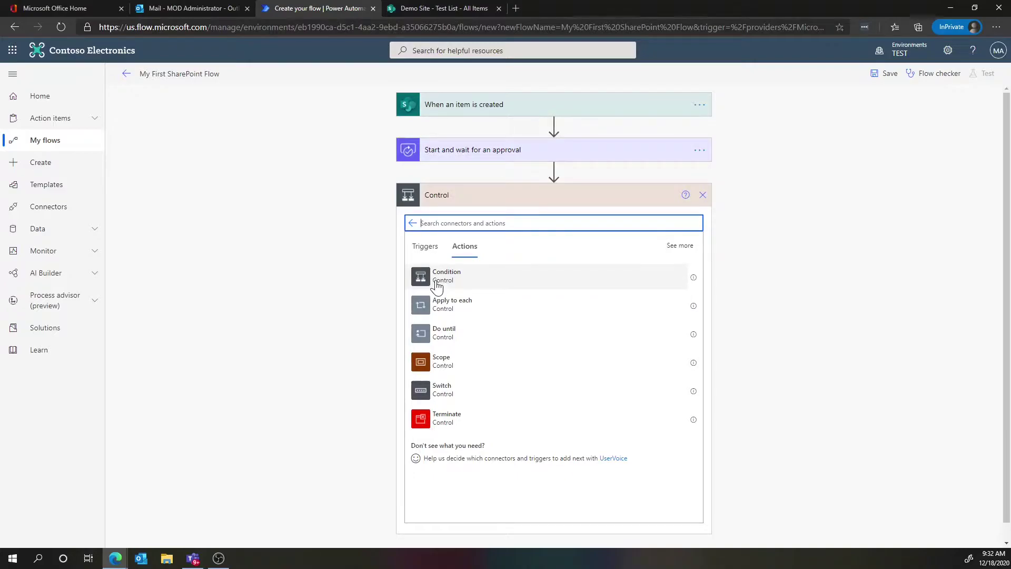
left_click(436, 286)
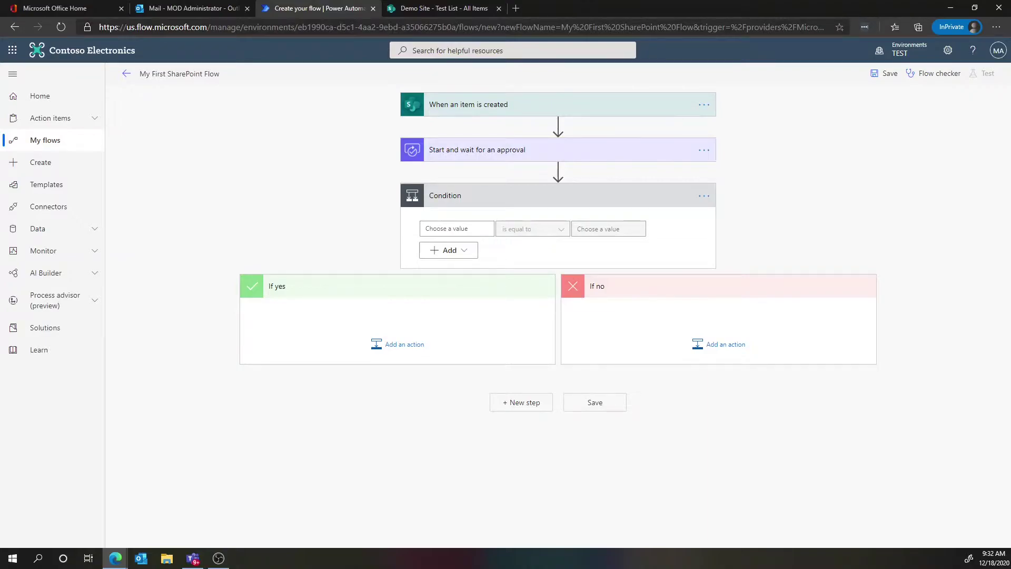
Step: Define the condition so that the approval's Outcome is equal to Approve
left_click(456, 228)
scroll(560, 499, "down", 4)
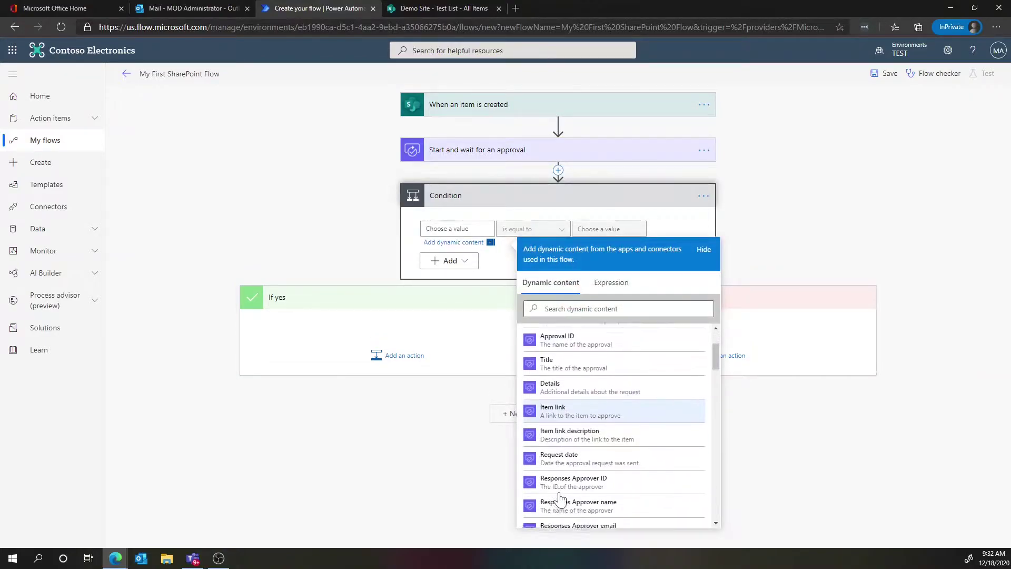
scroll(560, 497, "up", 5)
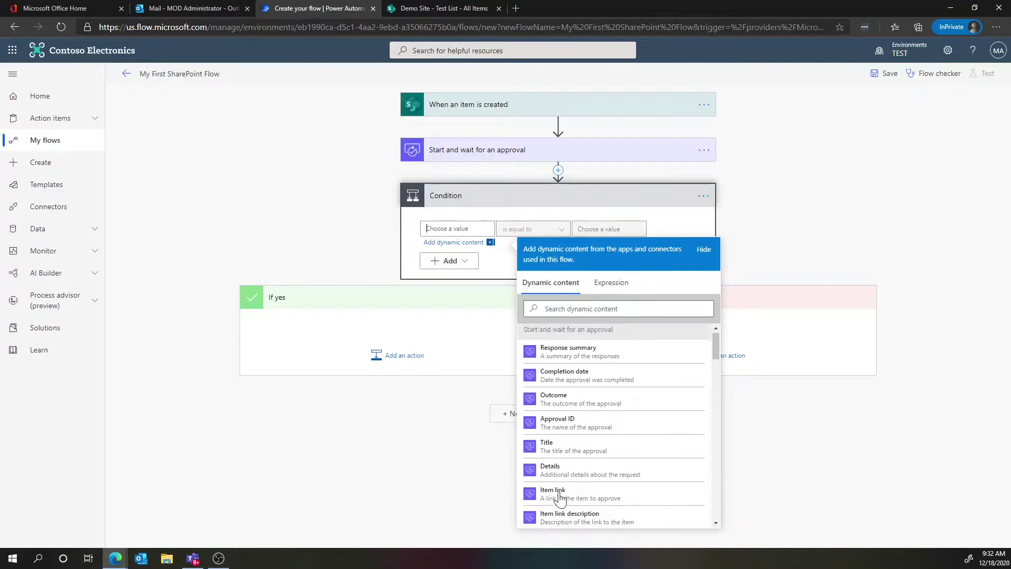
left_click(554, 399)
left_click(581, 232)
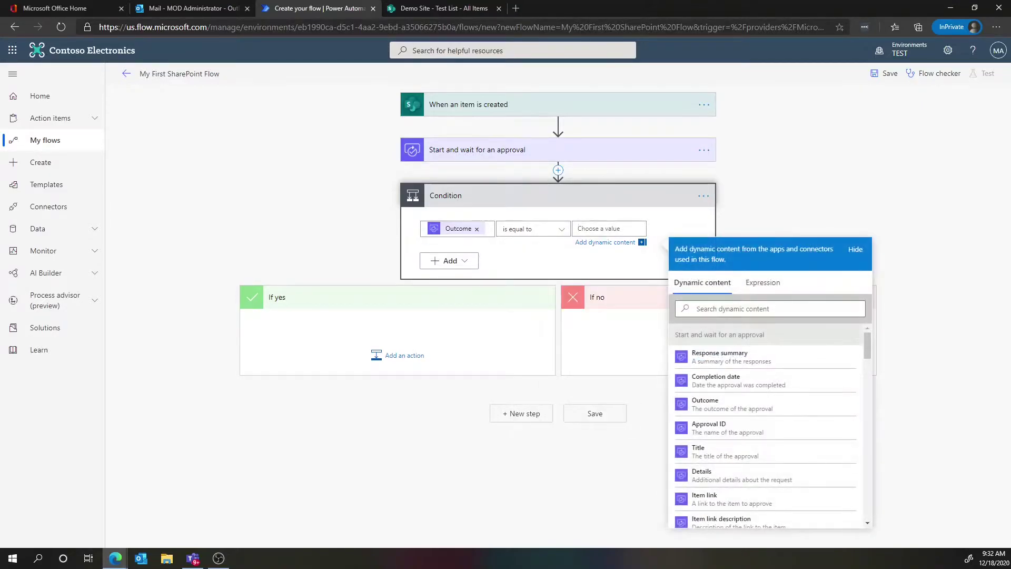
type("Approve")
left_click(851, 180)
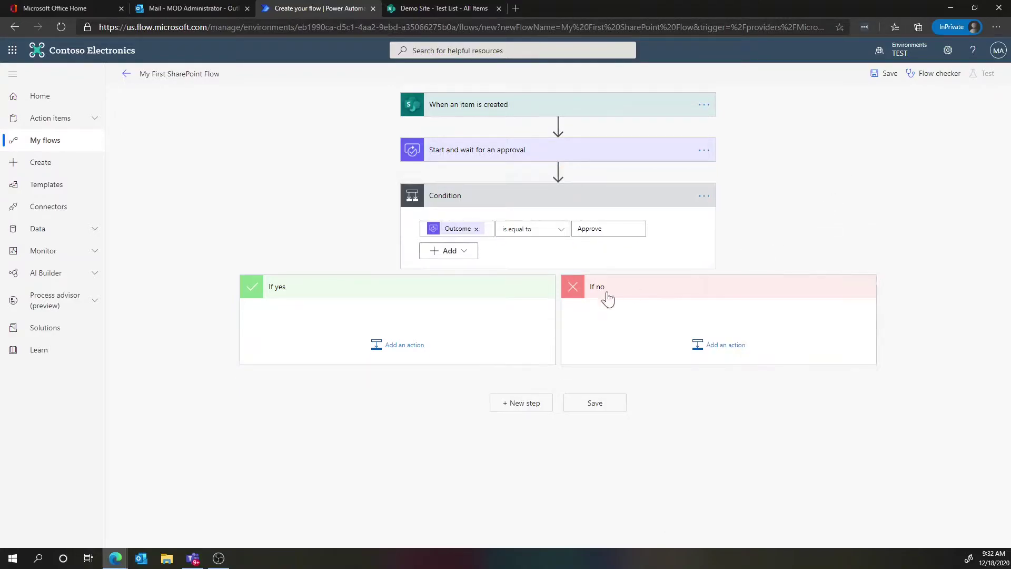
Step: Add the Office 365 Outlook action Send an email (V2) to the If yes branch
left_click(376, 348)
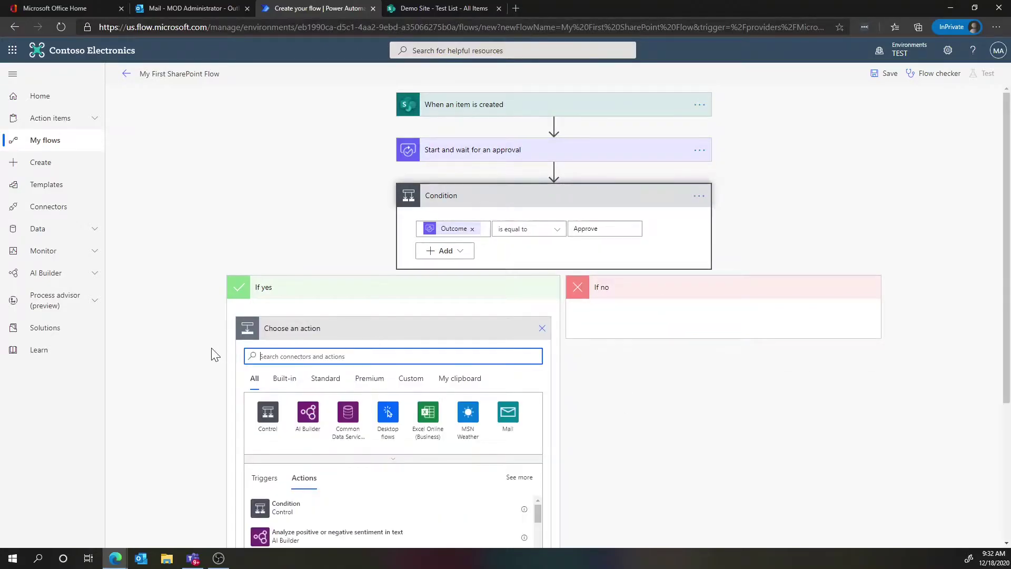
type("email")
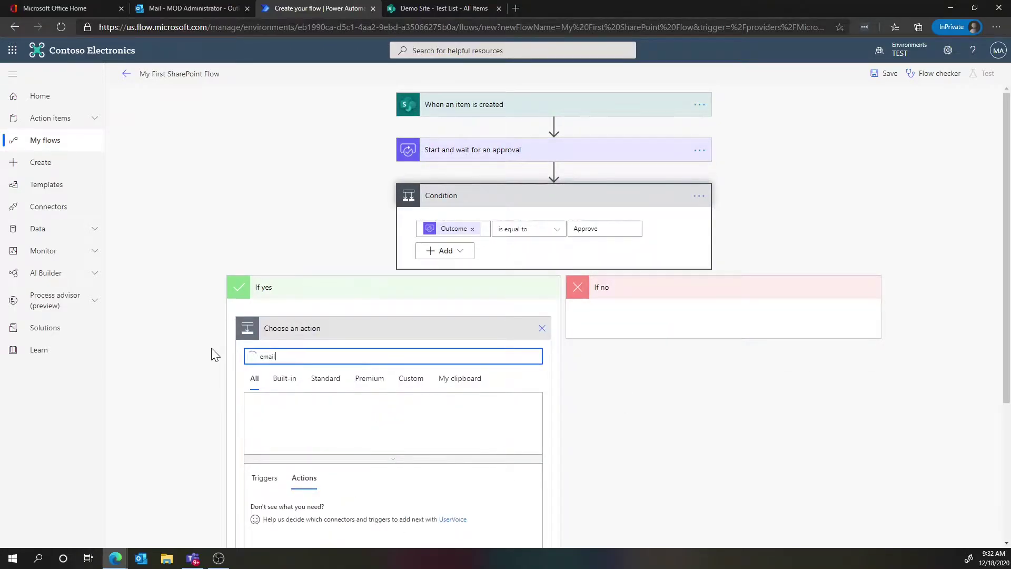
scroll(213, 354, "down", 2)
scroll(329, 461, "down", 2)
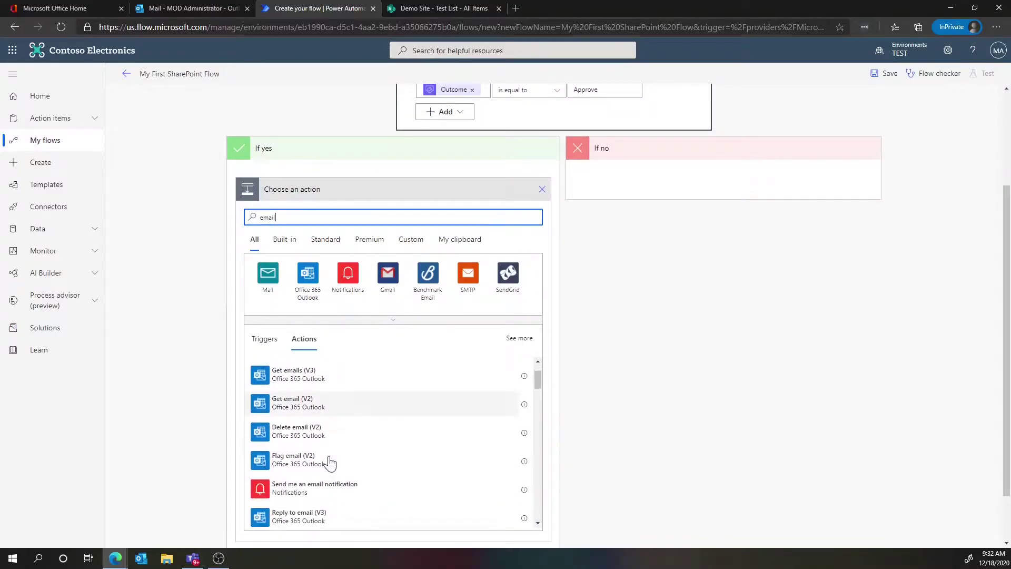
scroll(330, 462, "down", 3)
left_click(331, 467)
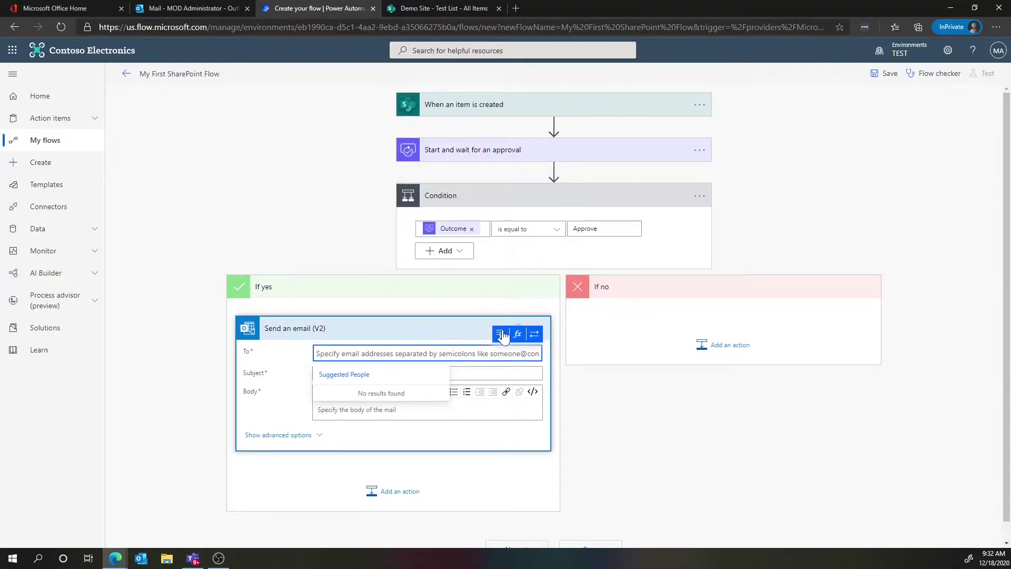
Step: Address the If yes email to the dynamic value Created By Email and begin its subject with "Approved:"
left_click(502, 334)
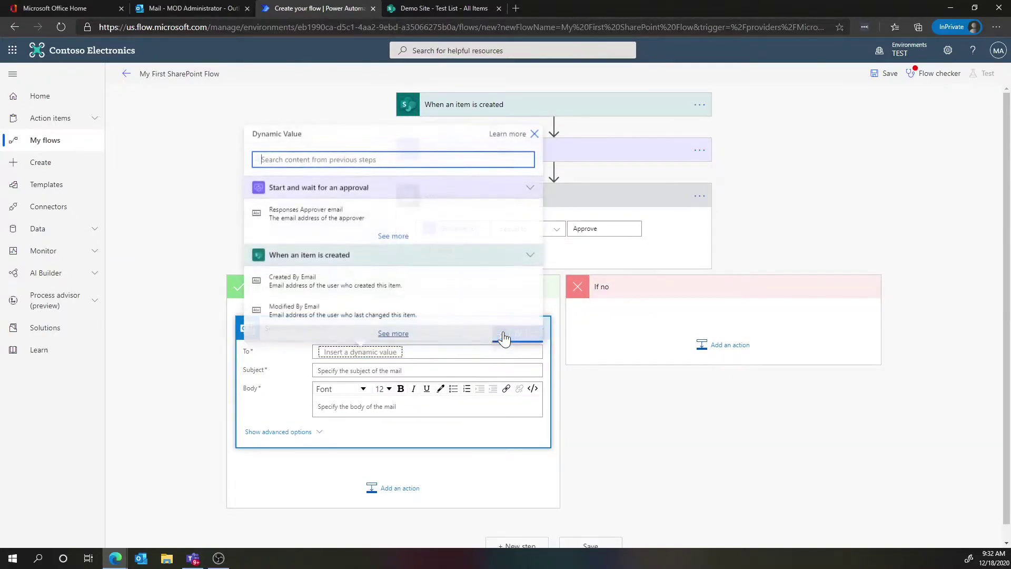
left_click(377, 285)
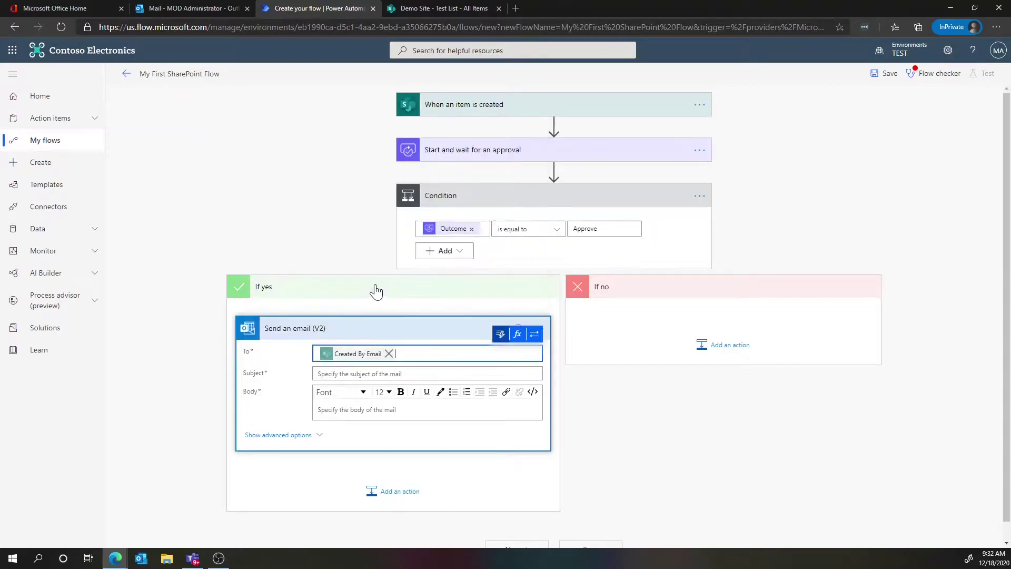
left_click(363, 374)
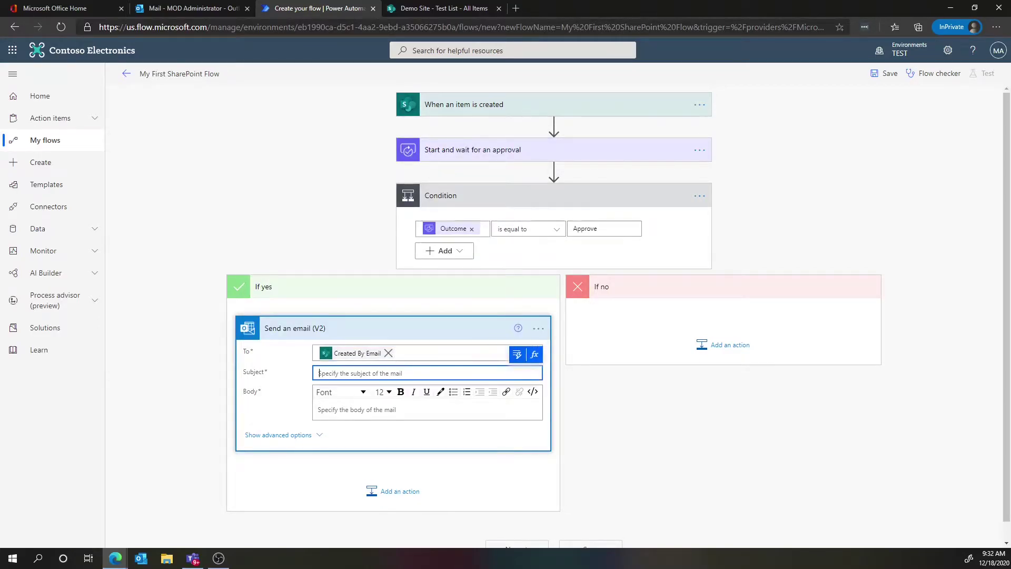
type("Approved:")
left_click(517, 354)
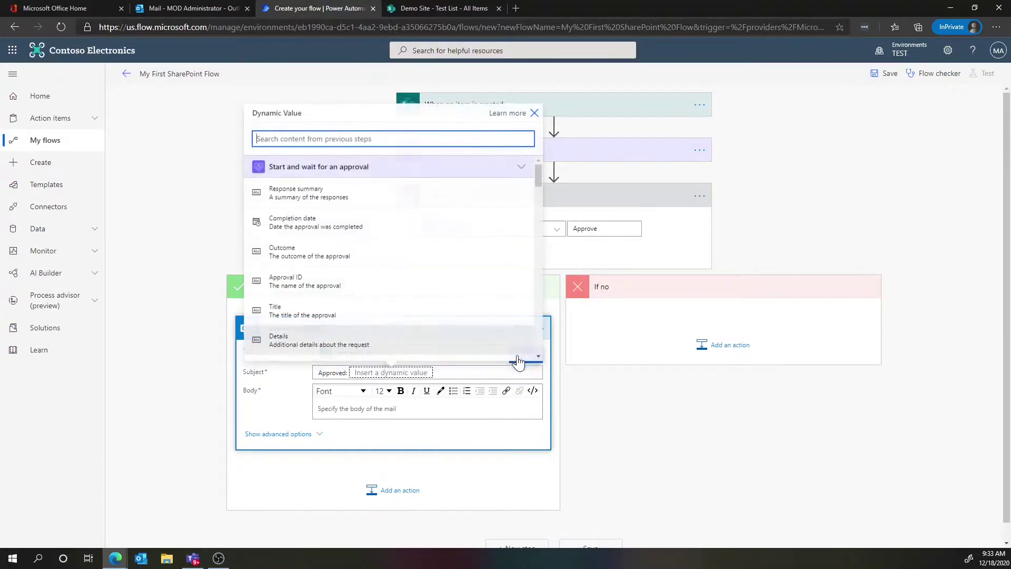
left_click(353, 317)
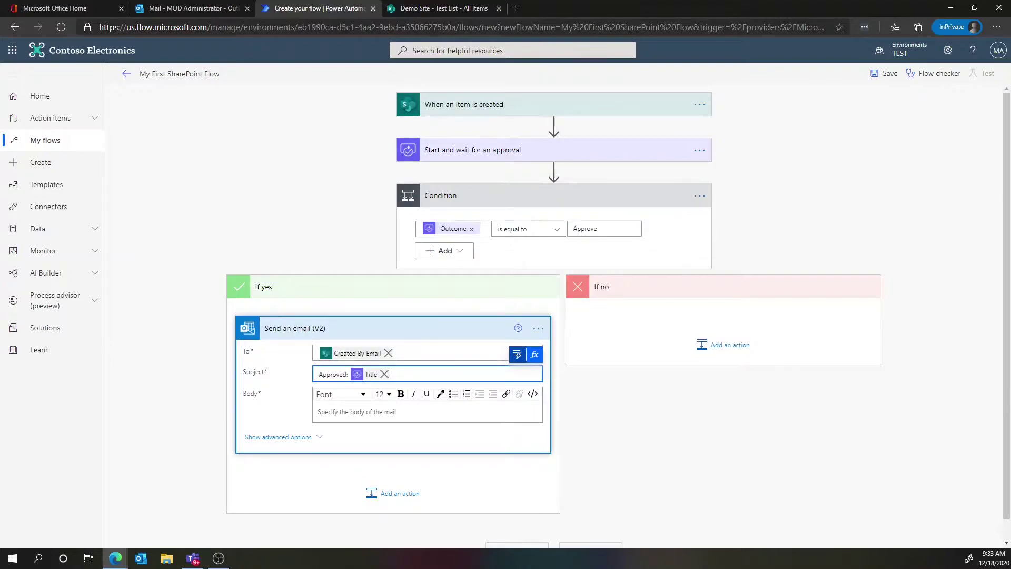
left_click(385, 374)
Step: Append the Title from When an item is created to the If yes email's subject and enter ":)" as the body
left_click(521, 362)
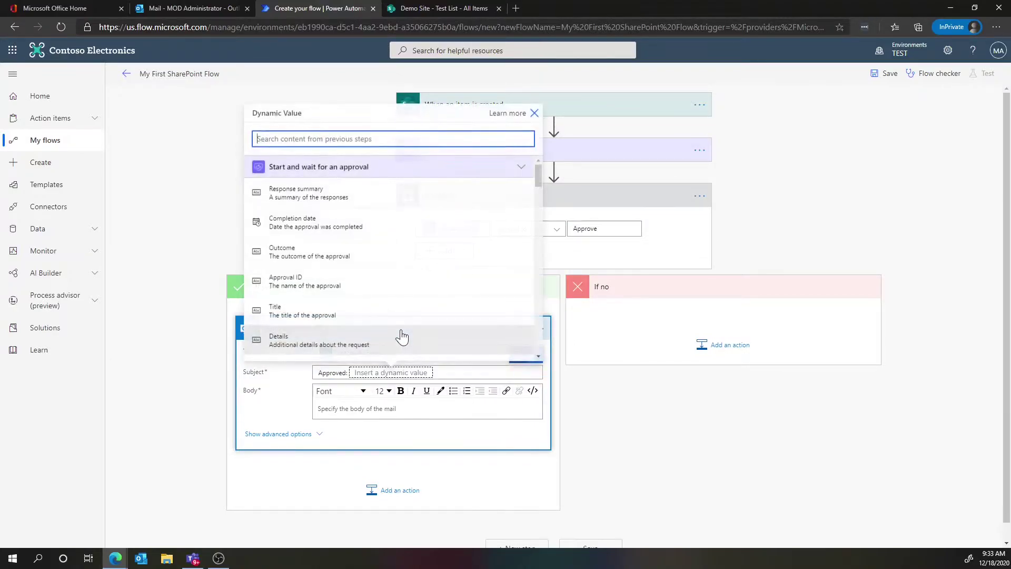
scroll(401, 337, "down", 10)
scroll(400, 338, "up", 10)
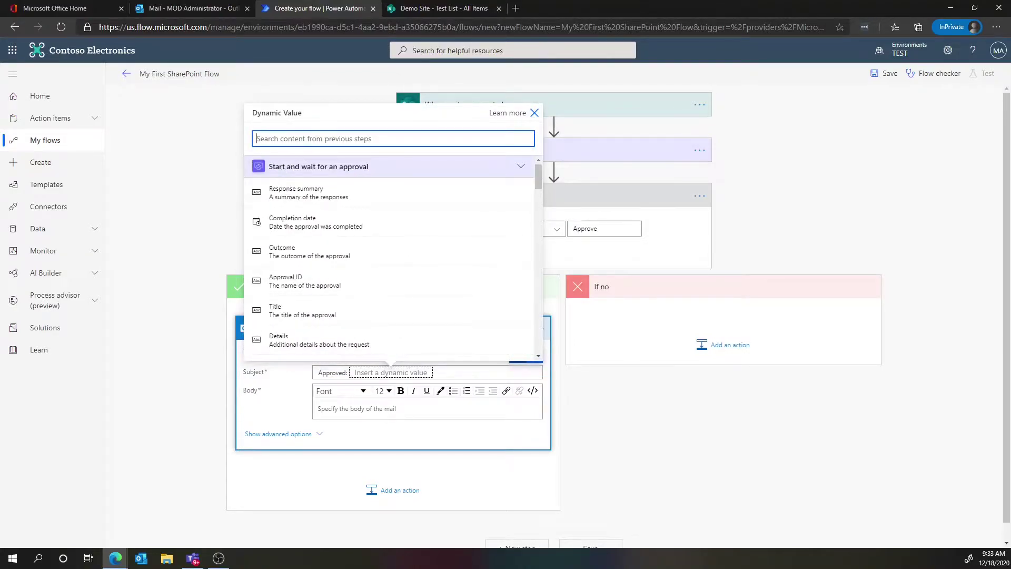
left_click(521, 170)
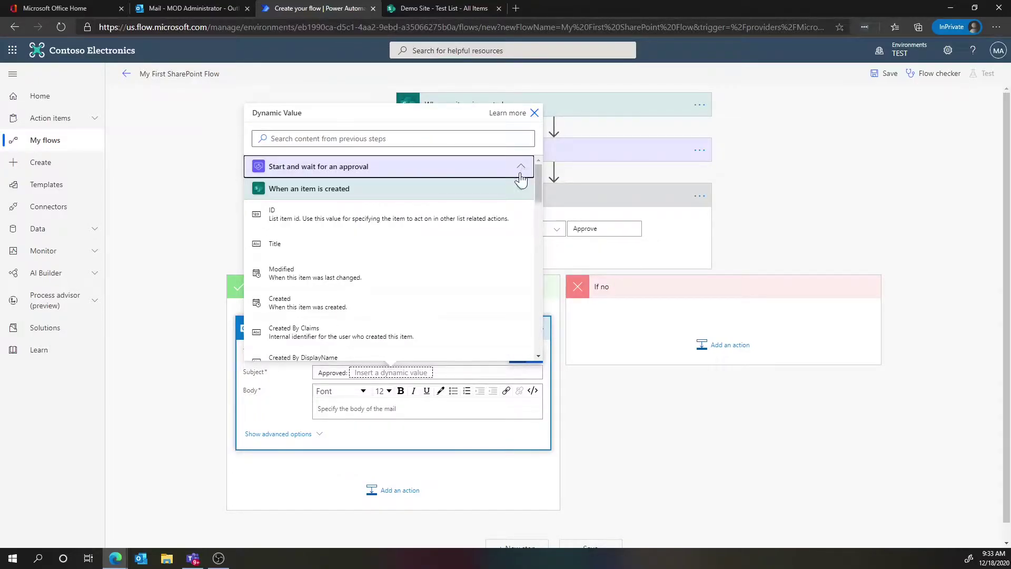
left_click(521, 189)
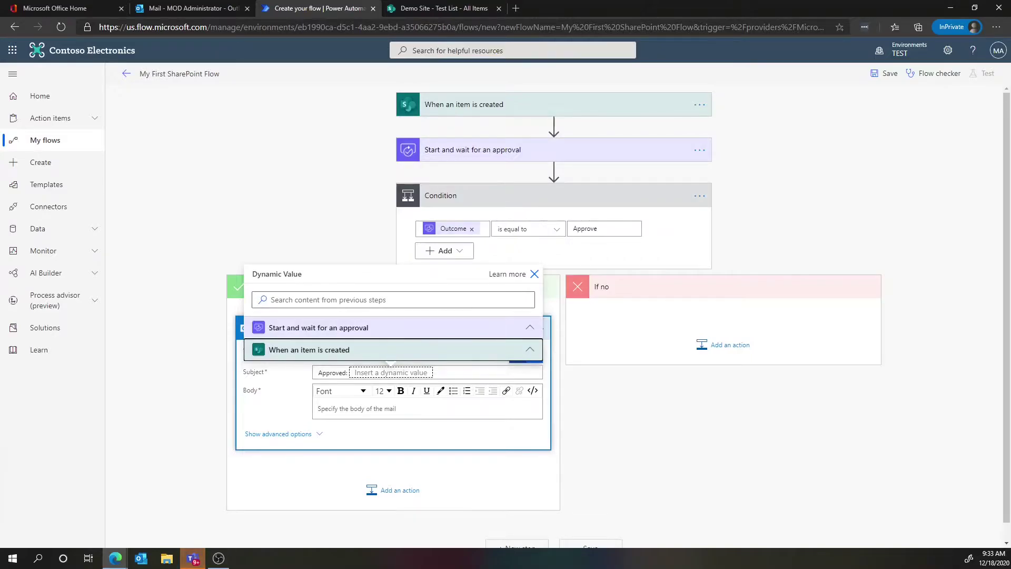
left_click(529, 351)
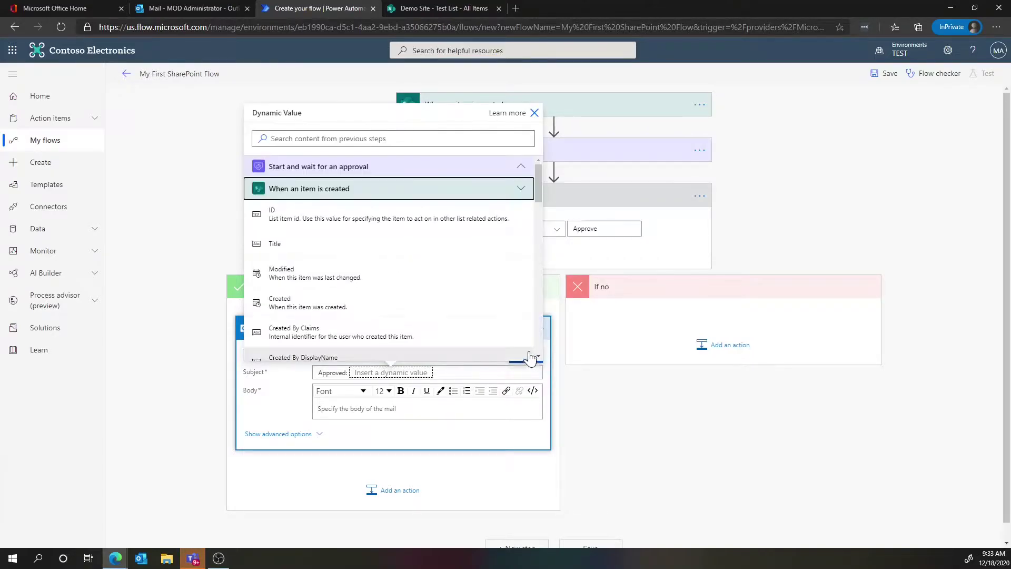
left_click(397, 252)
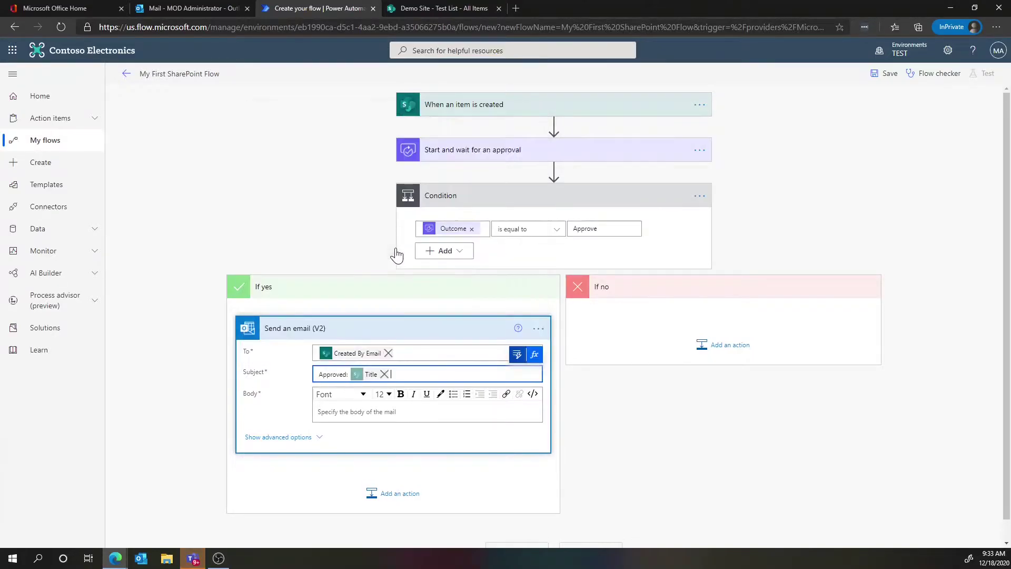
left_click(319, 410)
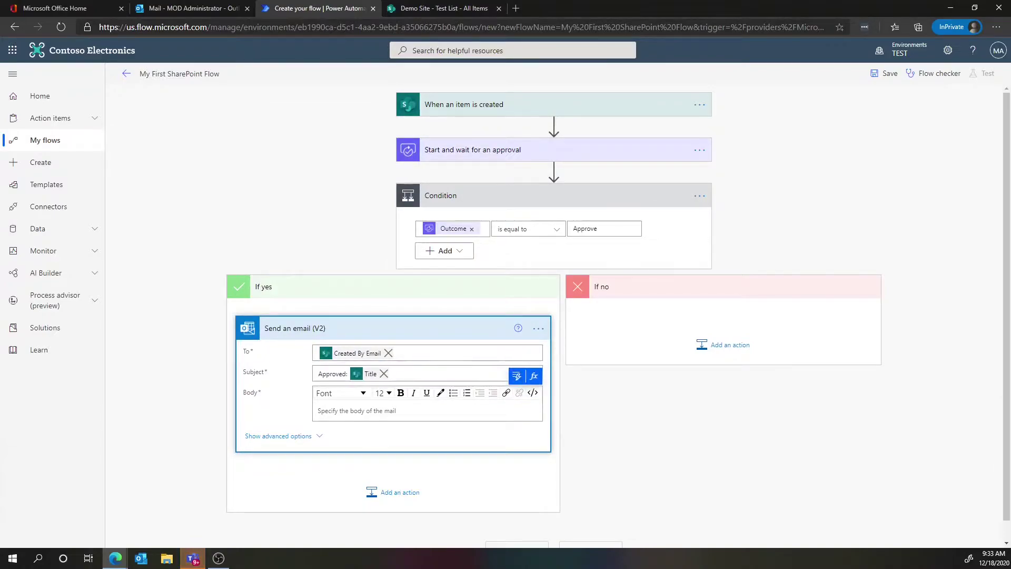
type("a")
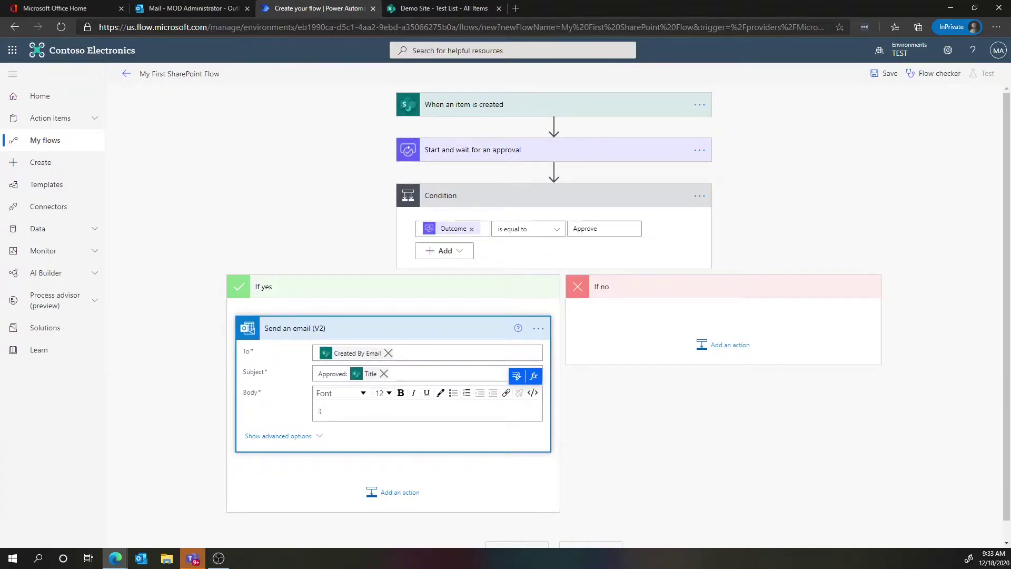
Step: Add the Office 365 Outlook action Send an email (V2) to the If no branch
left_click(708, 352)
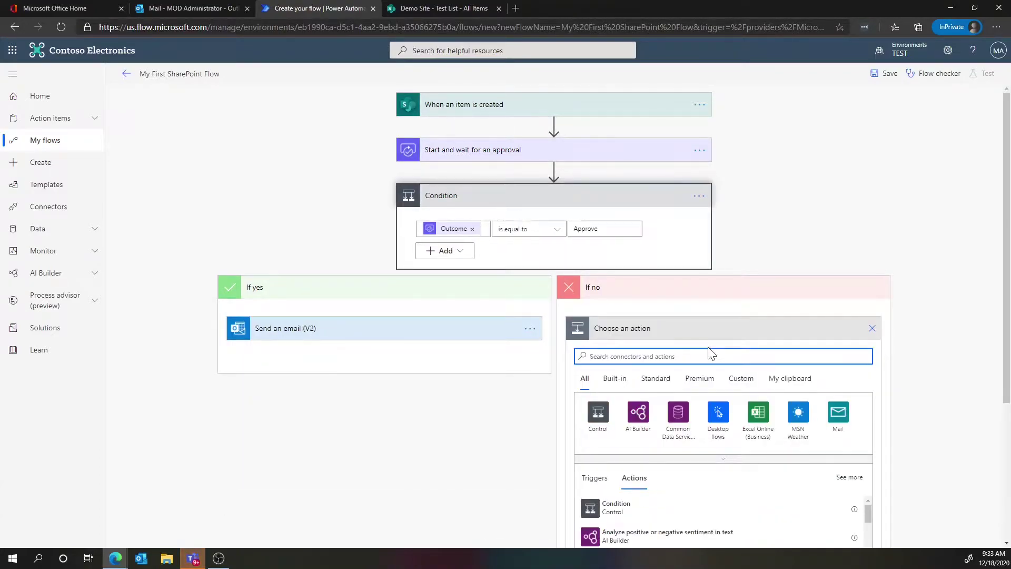
type("email")
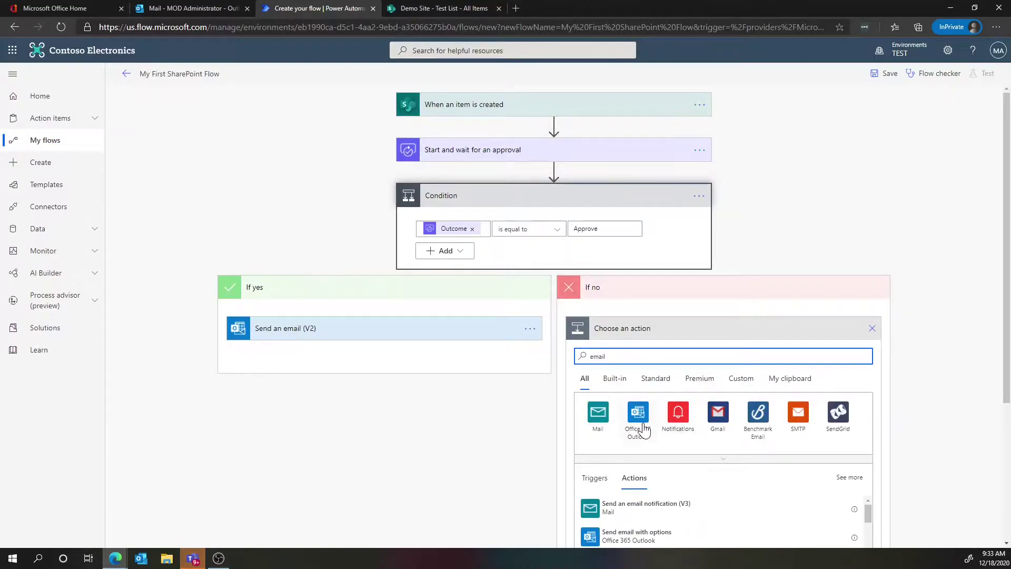
left_click(639, 416)
scroll(693, 472, "down", 1)
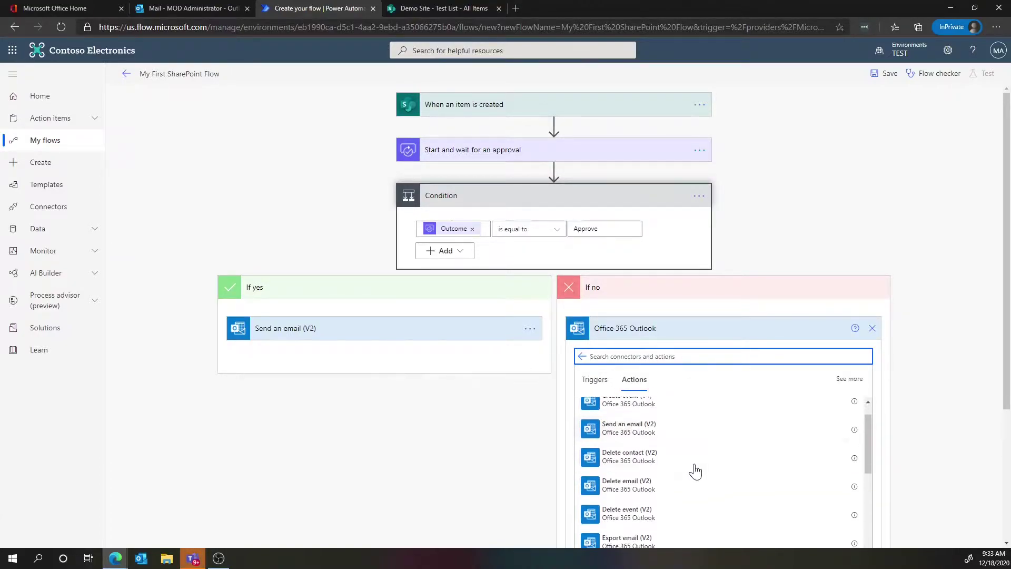
left_click(658, 430)
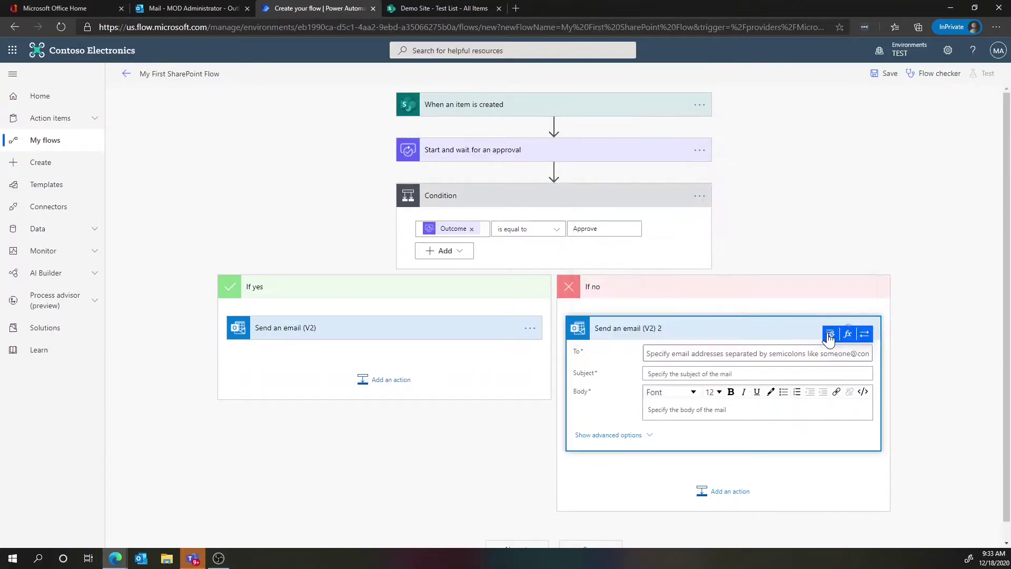
Step: Address the If no email to the list item's Created By Email using dynamic content
left_click(830, 334)
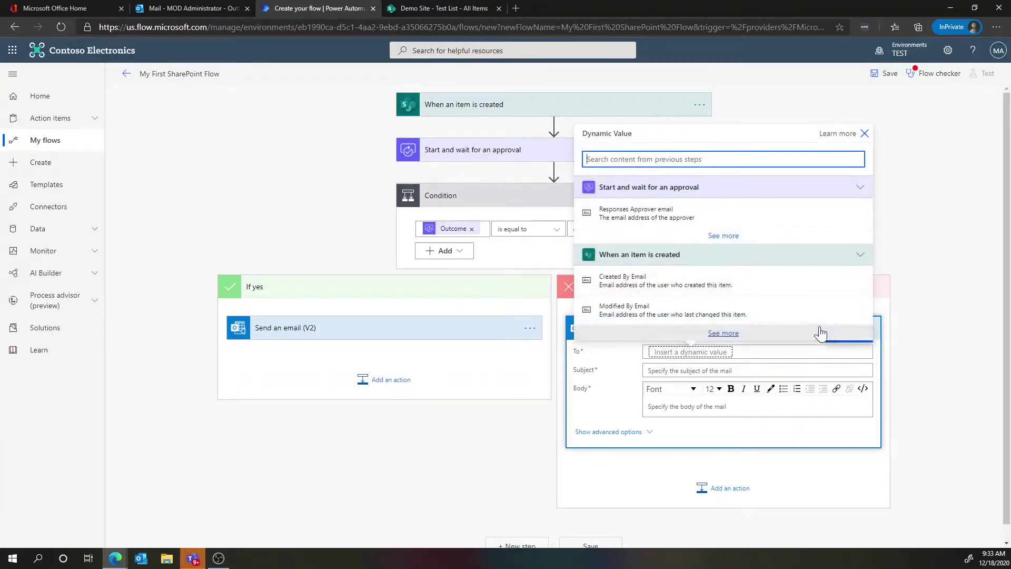
left_click(859, 191)
left_click(674, 283)
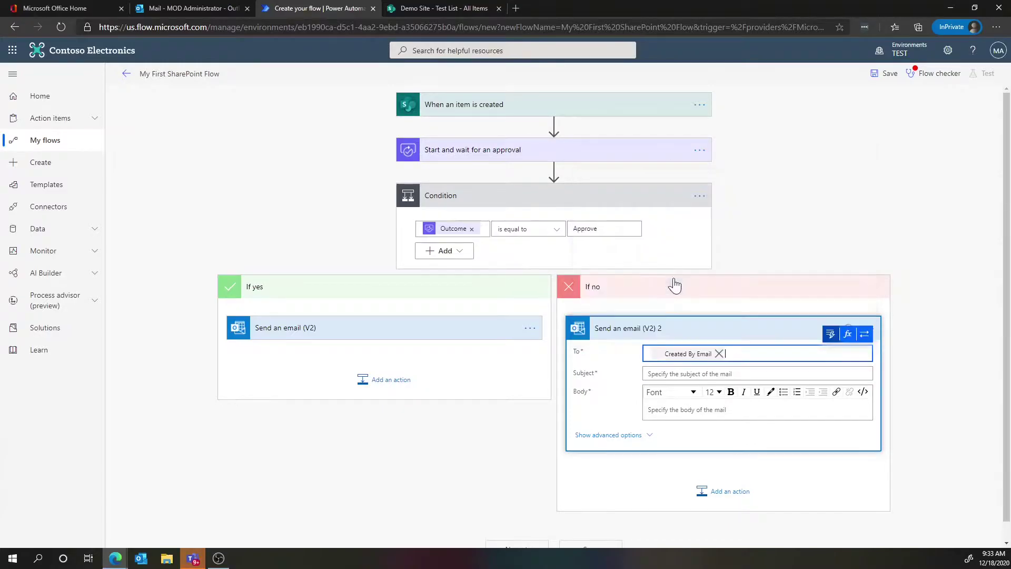
Step: Set the If no email's subject to "Rejected:" followed by the approval's Title, and enter ":(" as the body
key("Tab")
type("R")
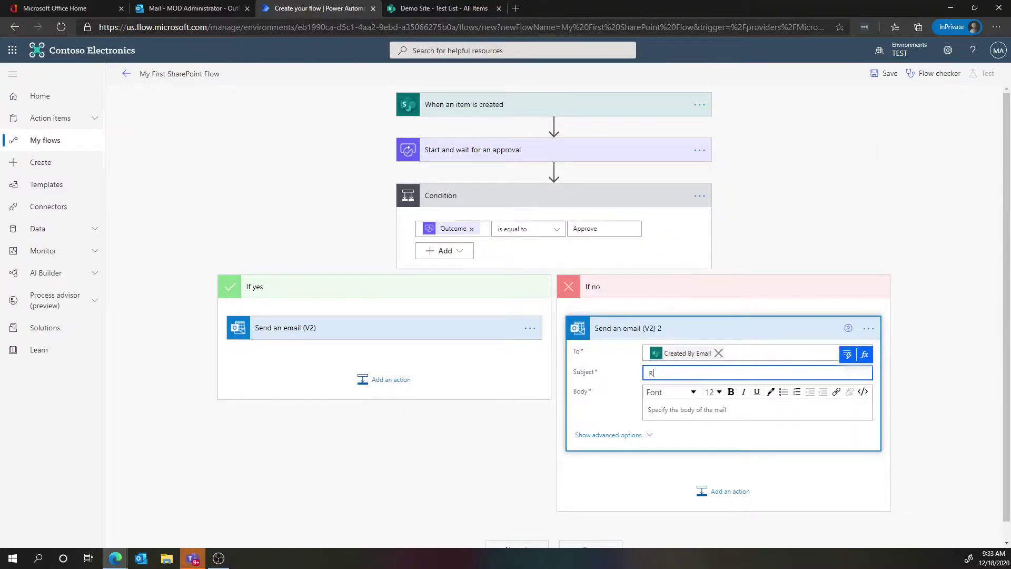
type("ejec")
key("BackSpace")
key("BackSpace")
key("BackSpace")
type("eject")
left_click(848, 354)
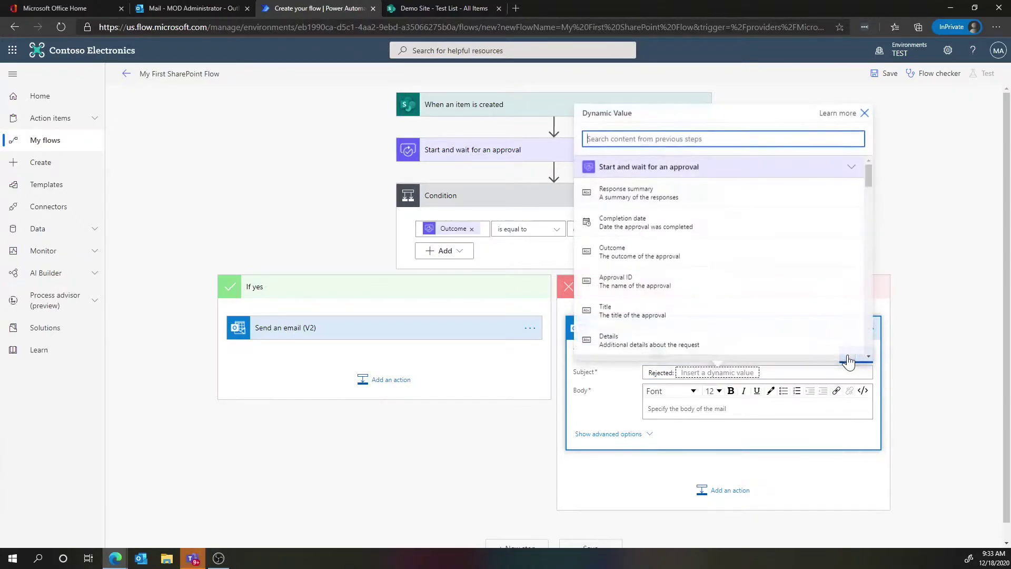
left_click(624, 311)
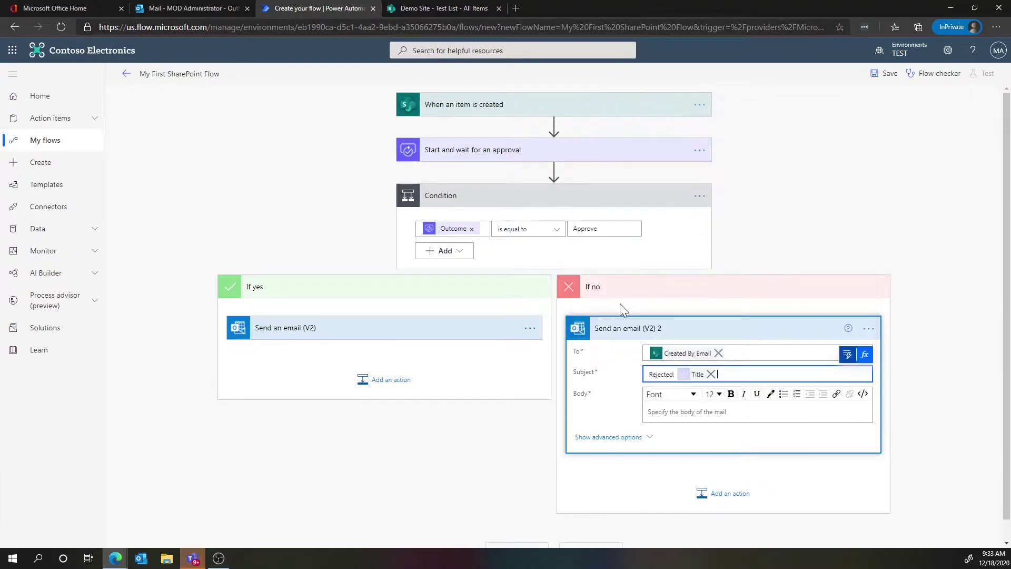
left_click(651, 410)
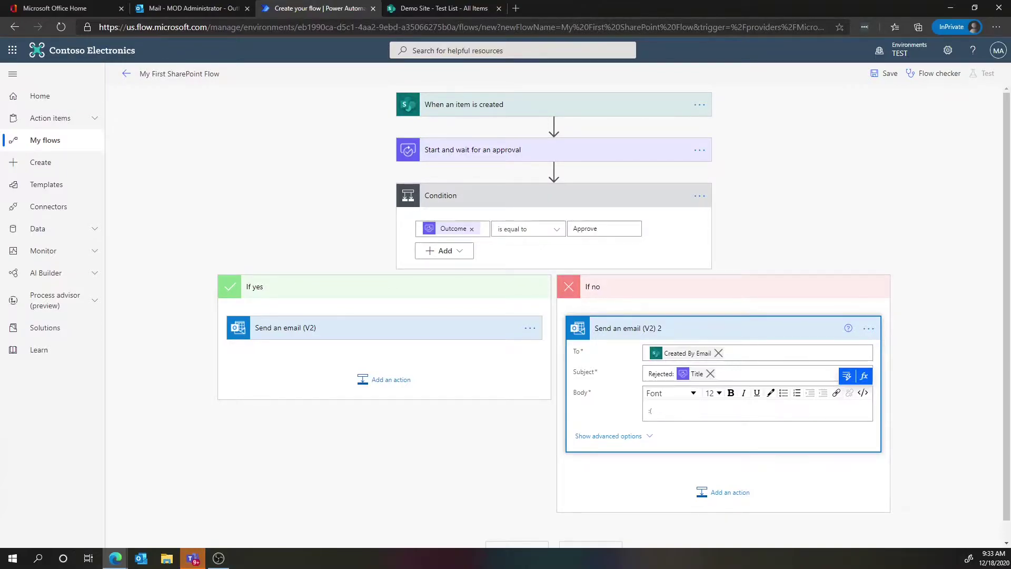
Step: Save the flow and start a test with the option "I'll perform the trigger action"
left_click(890, 77)
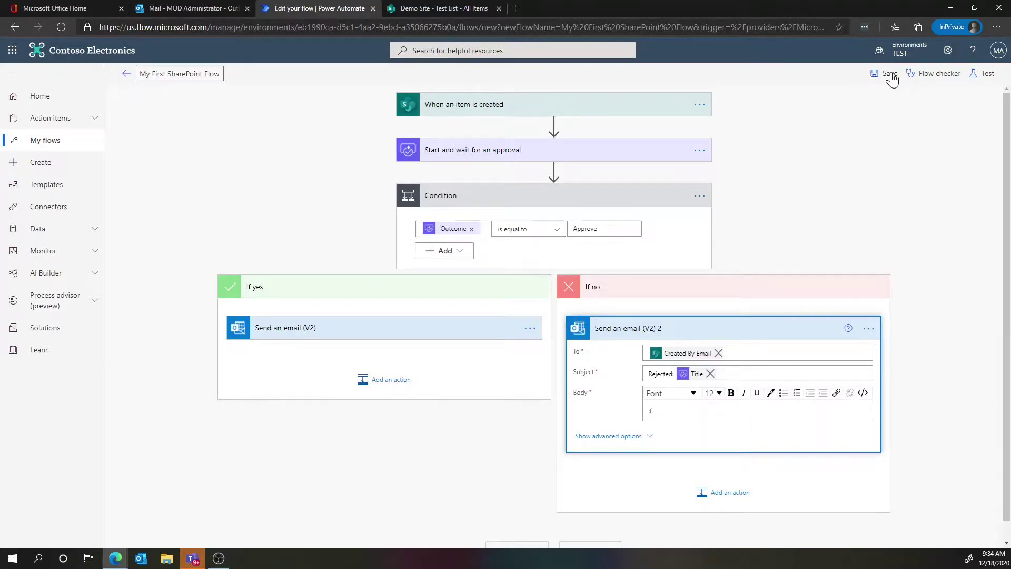
left_click(983, 79)
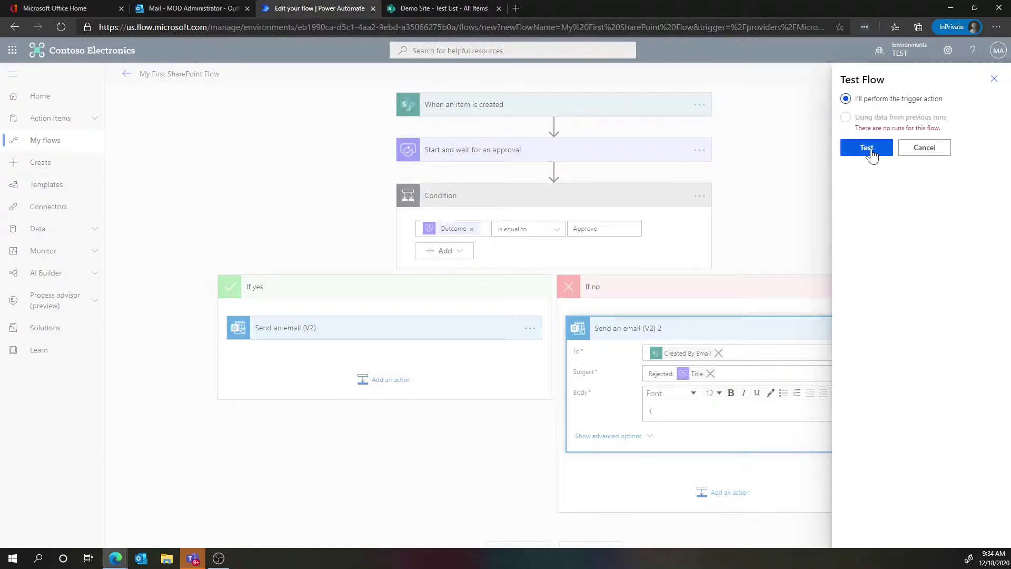
left_click(870, 149)
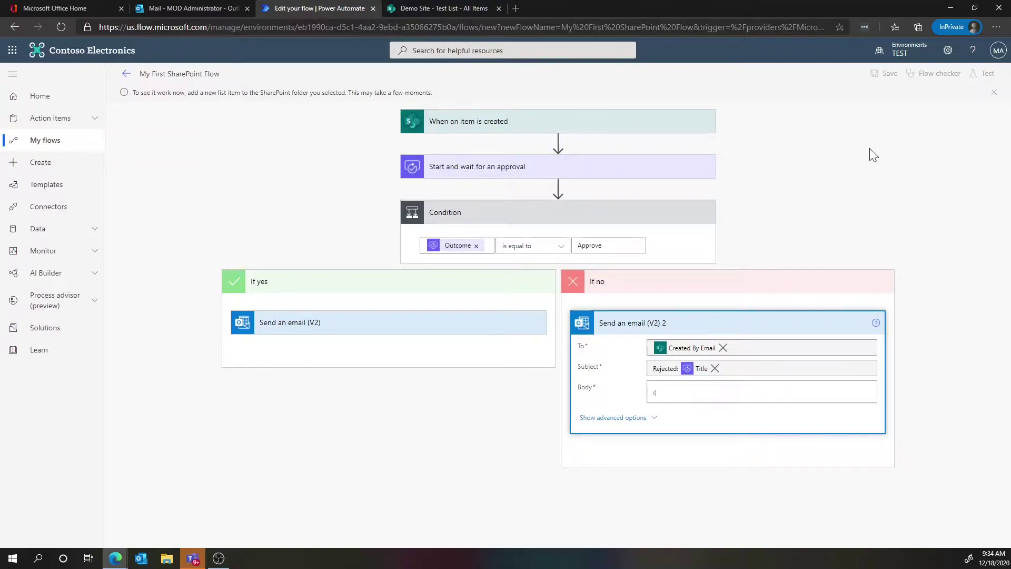
Step: Switch to the SharePoint Test List and save a new item titled as a first test to trigger the flow
left_click(455, 7)
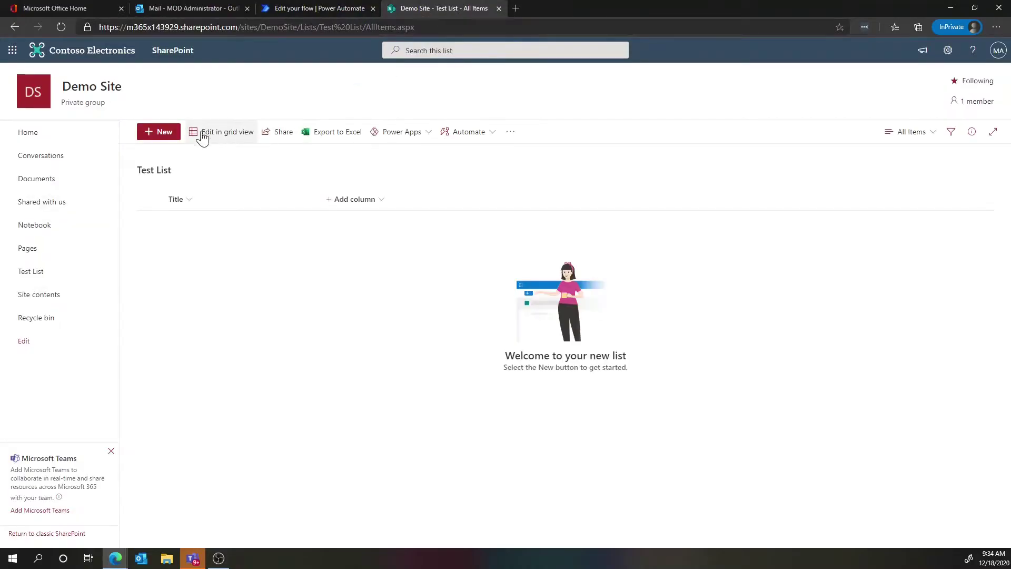
left_click(173, 138)
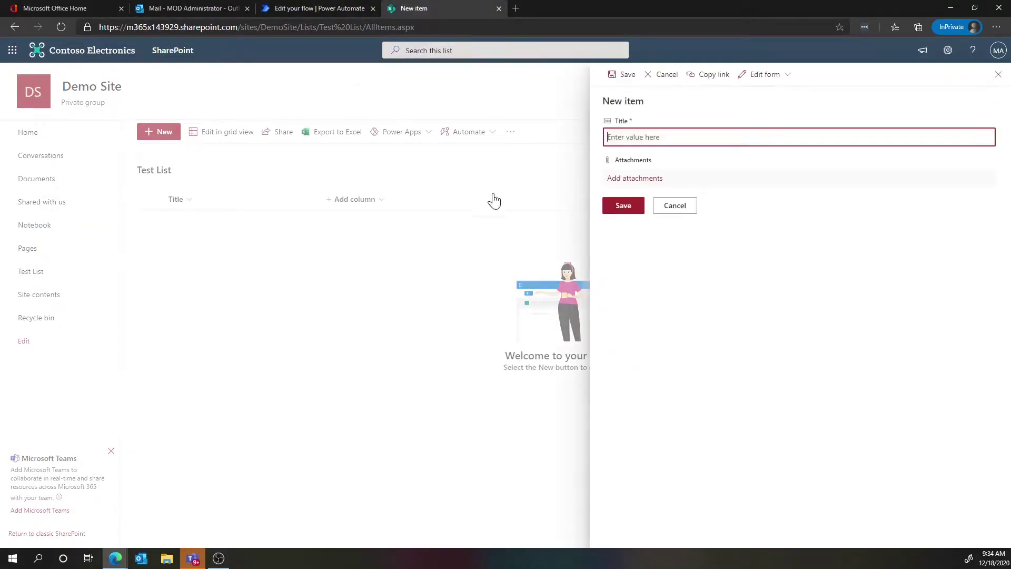
type("Steve's First Test")
left_click(613, 209)
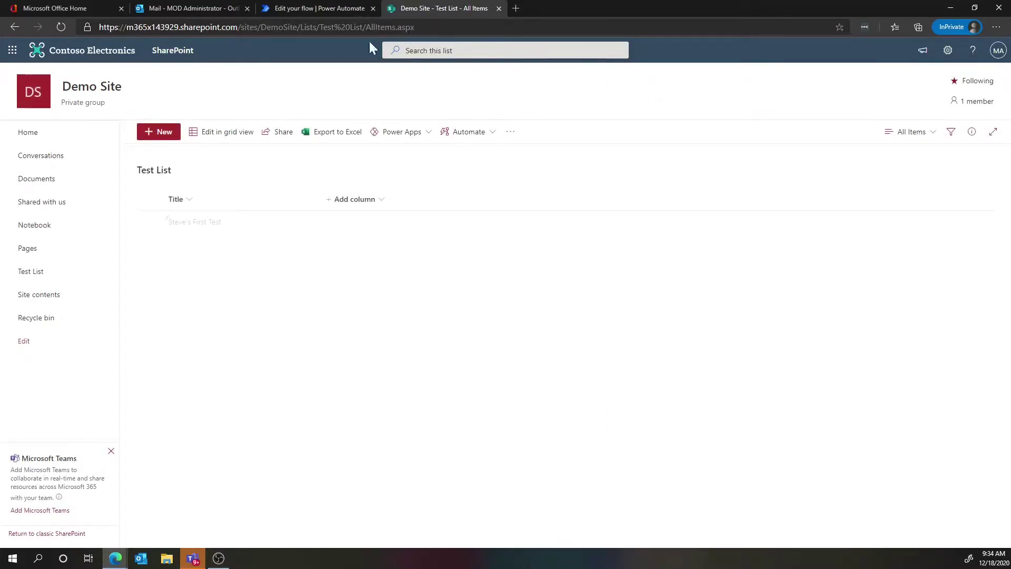
Step: Check the flow's run progress in Power Automate, and open the approval request email in the Outlook inbox
left_click(327, 7)
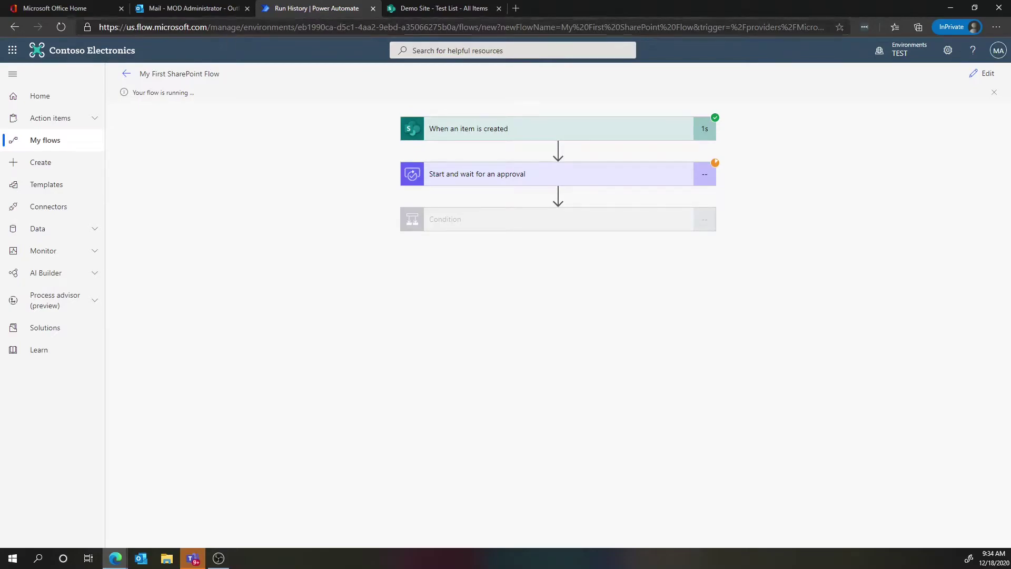
left_click(196, 7)
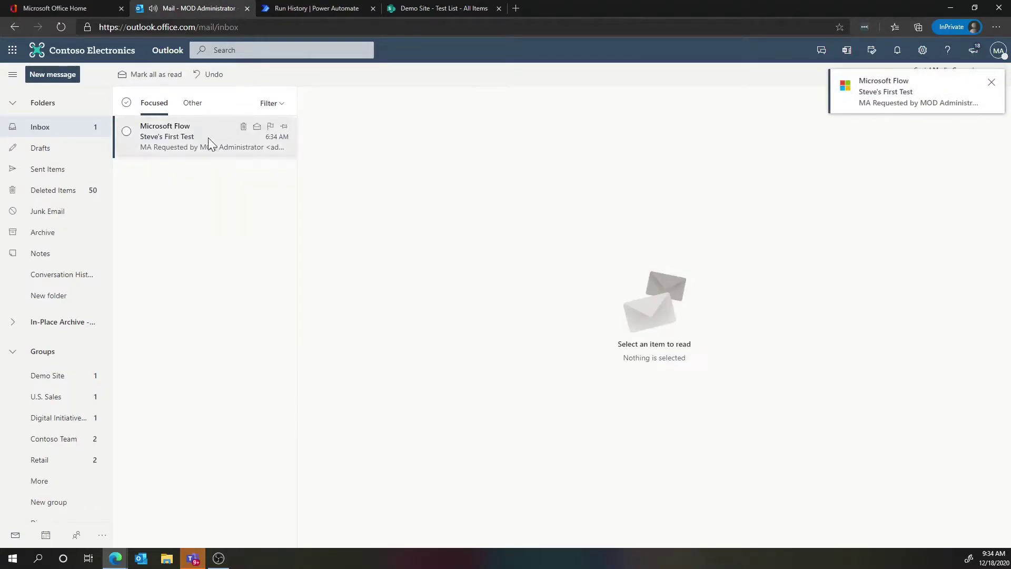
left_click(208, 137)
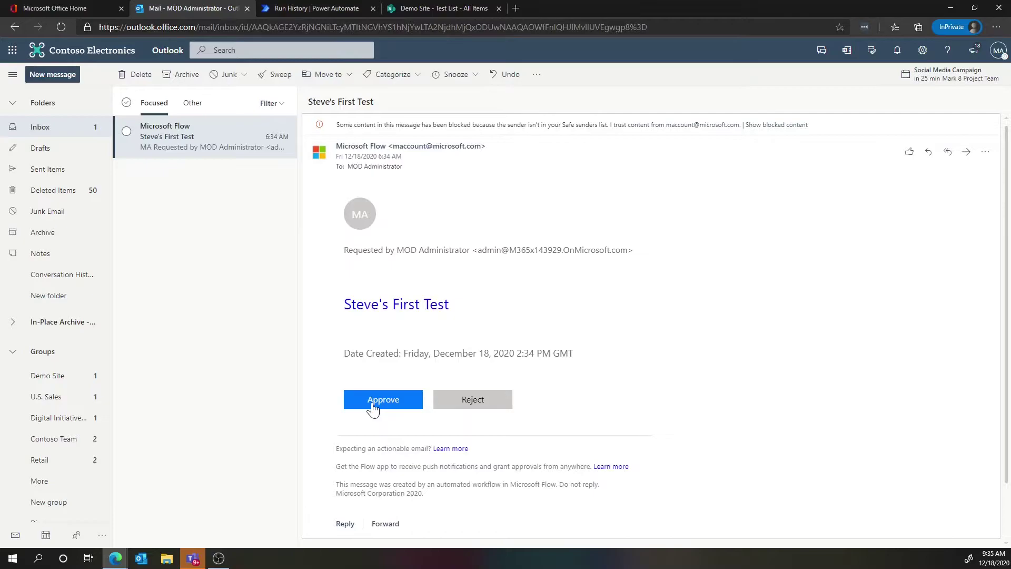
Step: Return to Power Automate and open the list of received approvals
left_click(296, 10)
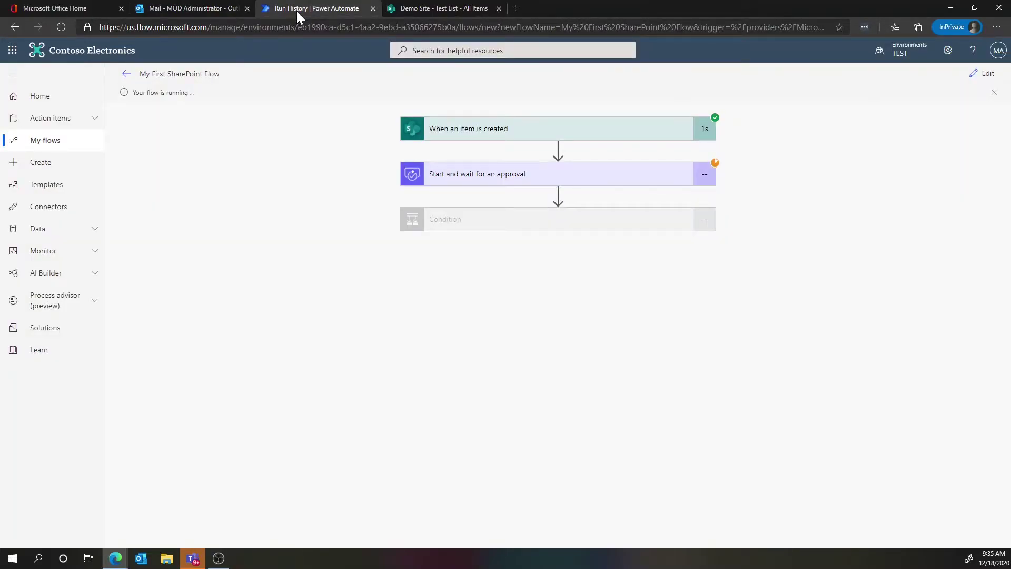
left_click(62, 121)
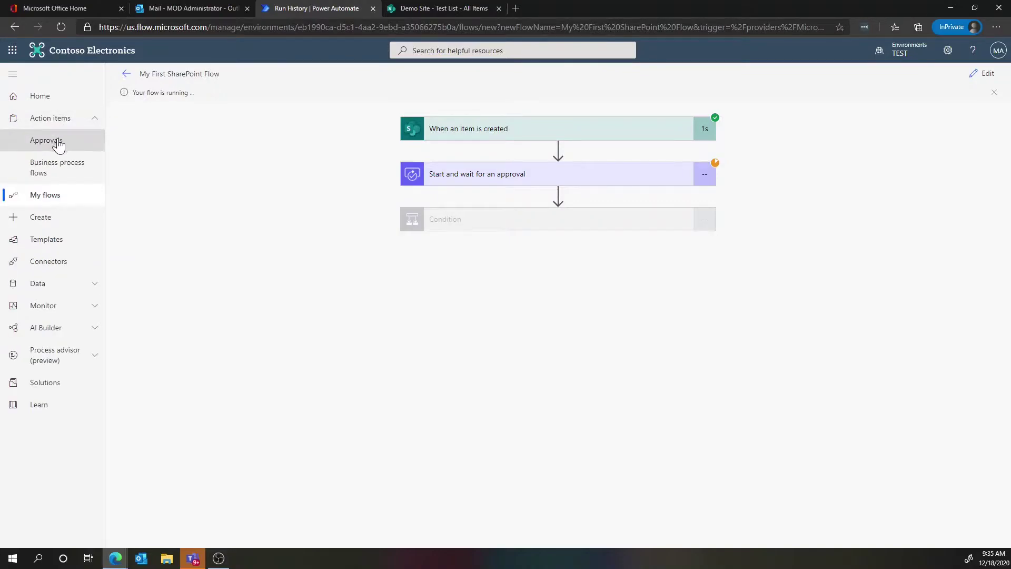
left_click(58, 144)
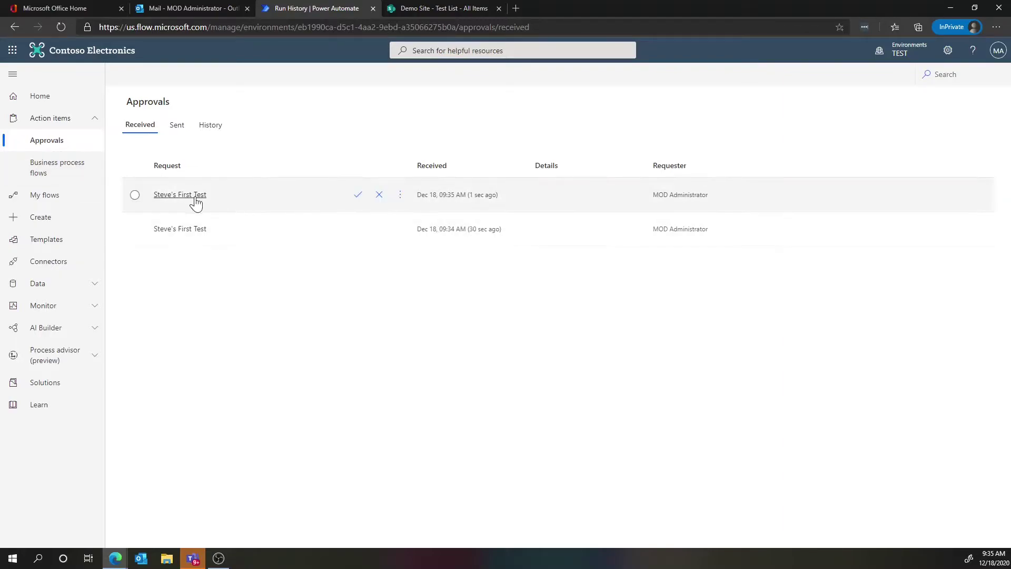
Step: Open the most recent of the two received approval requests, set the response to Approve and confirm it
left_click(182, 200)
left_click(183, 197)
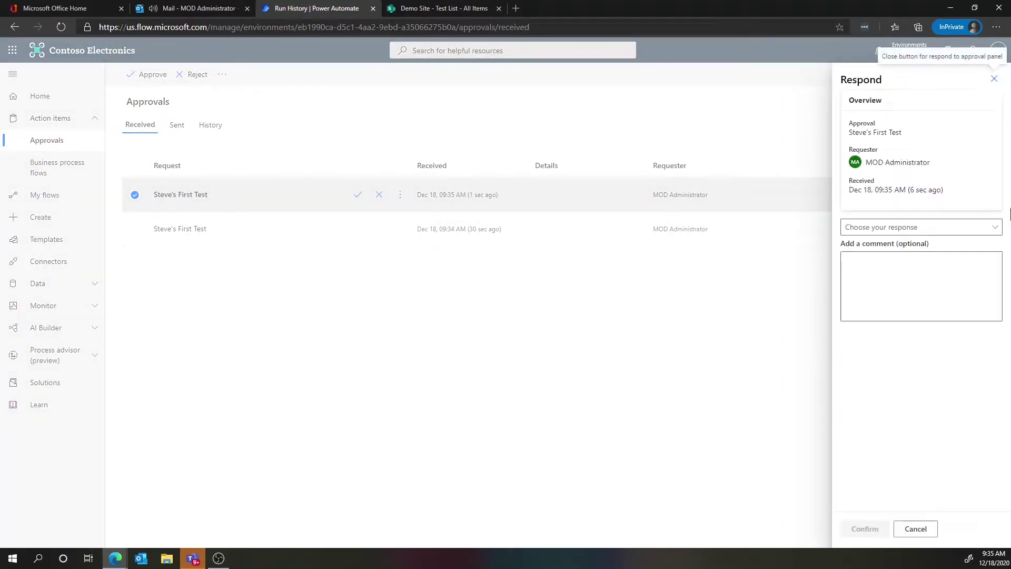
left_click(910, 229)
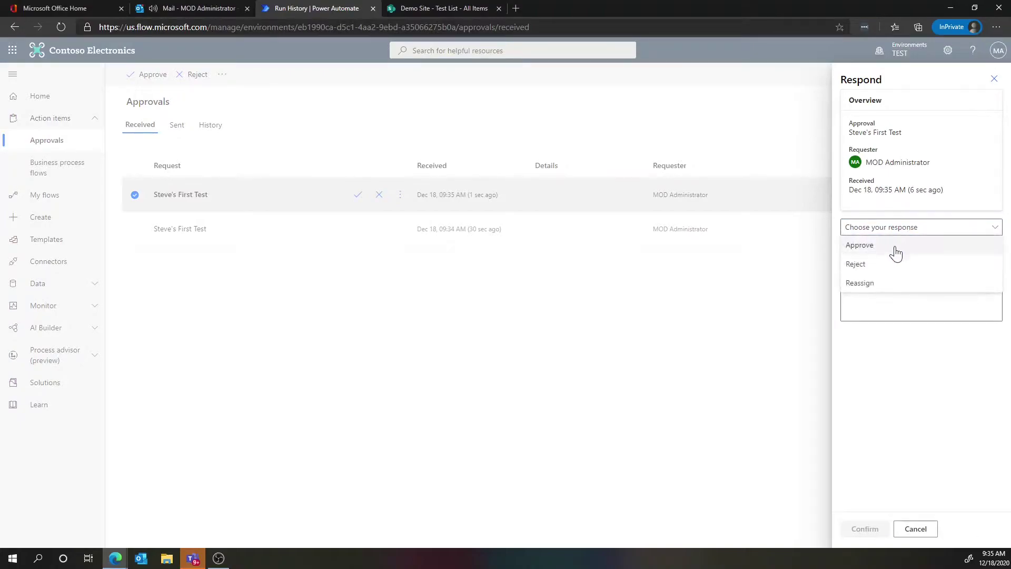
left_click(887, 247)
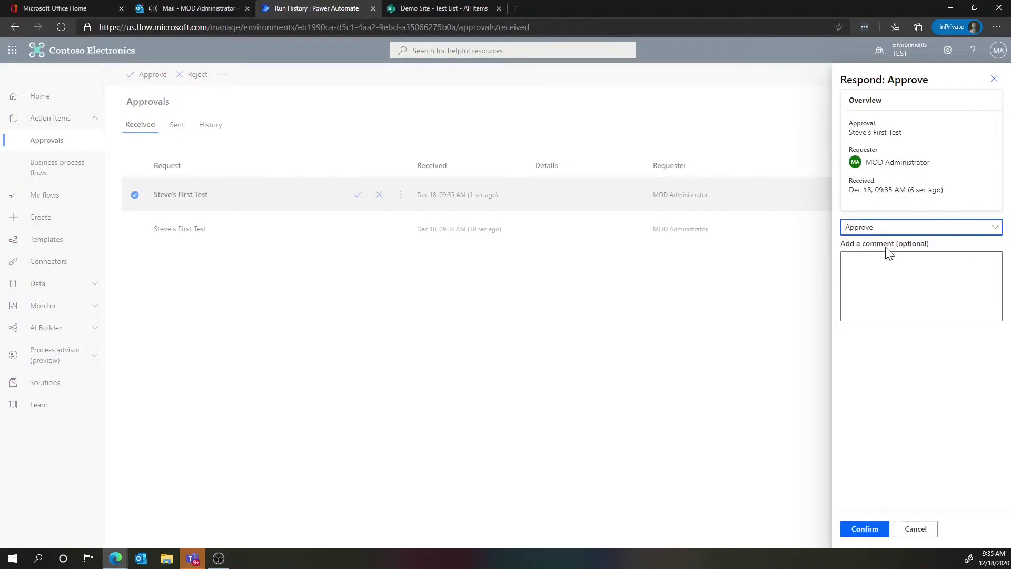
left_click(865, 529)
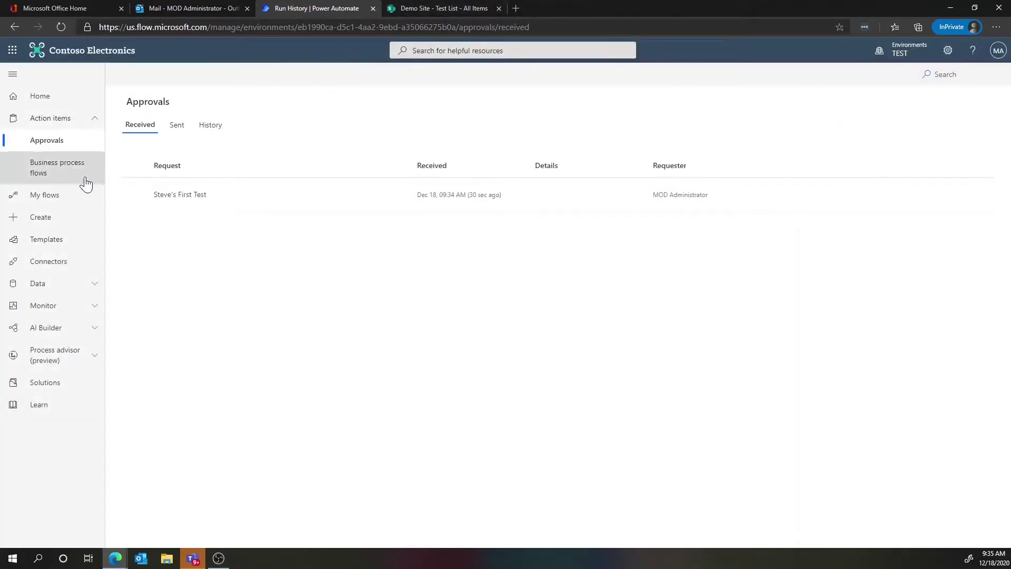
Step: Open the latest run of My First SharePoint Flow to check its progress
left_click(51, 203)
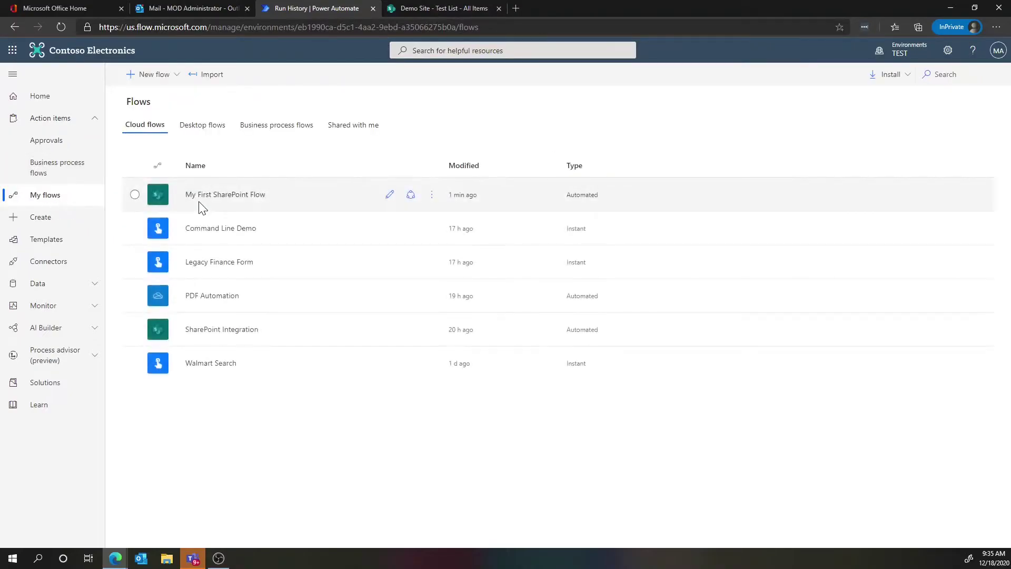
left_click(205, 196)
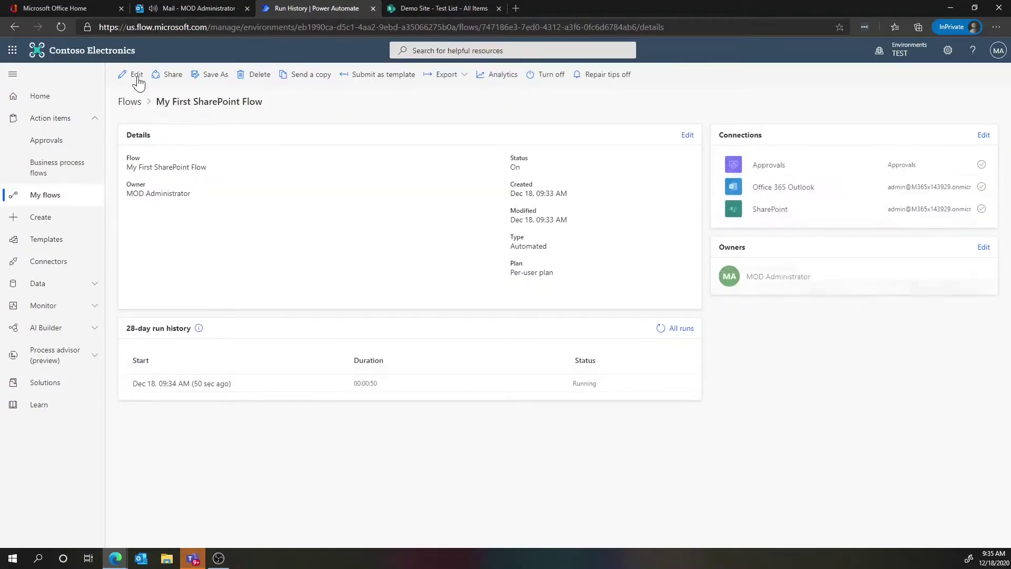
left_click(181, 386)
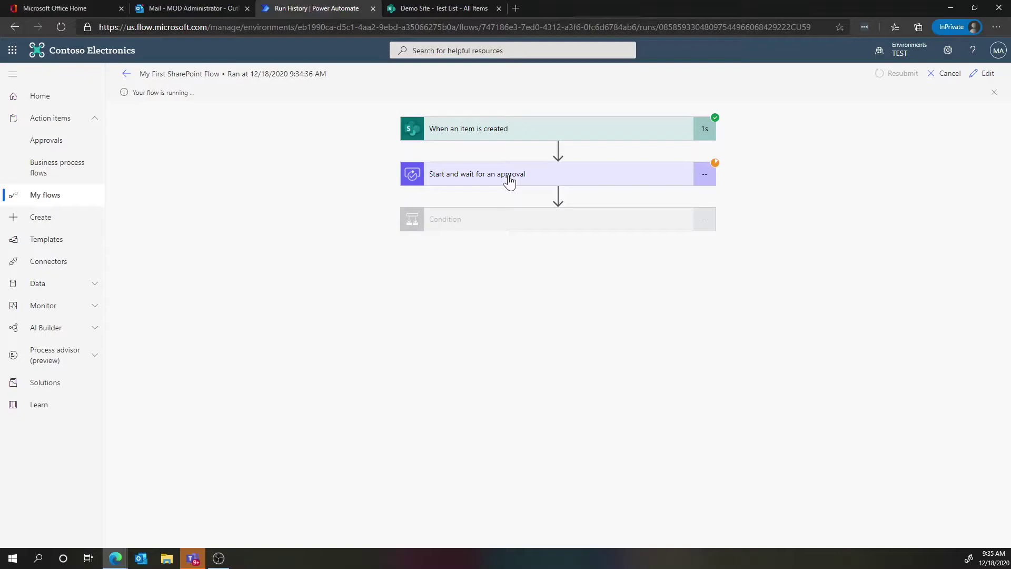
Step: Return to the received approvals and confirm an Approve response for the remaining request
left_click(58, 147)
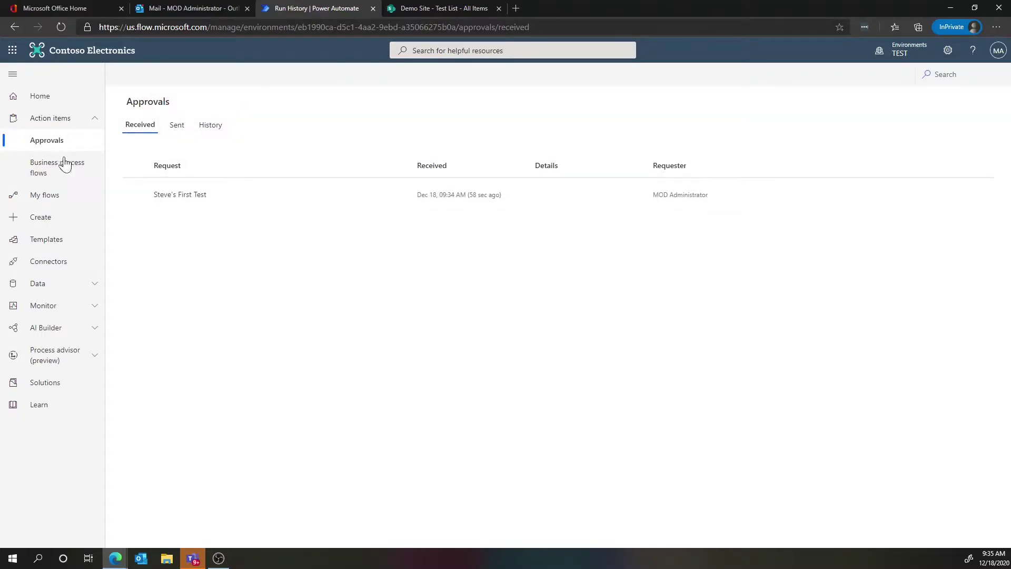
left_click(167, 197)
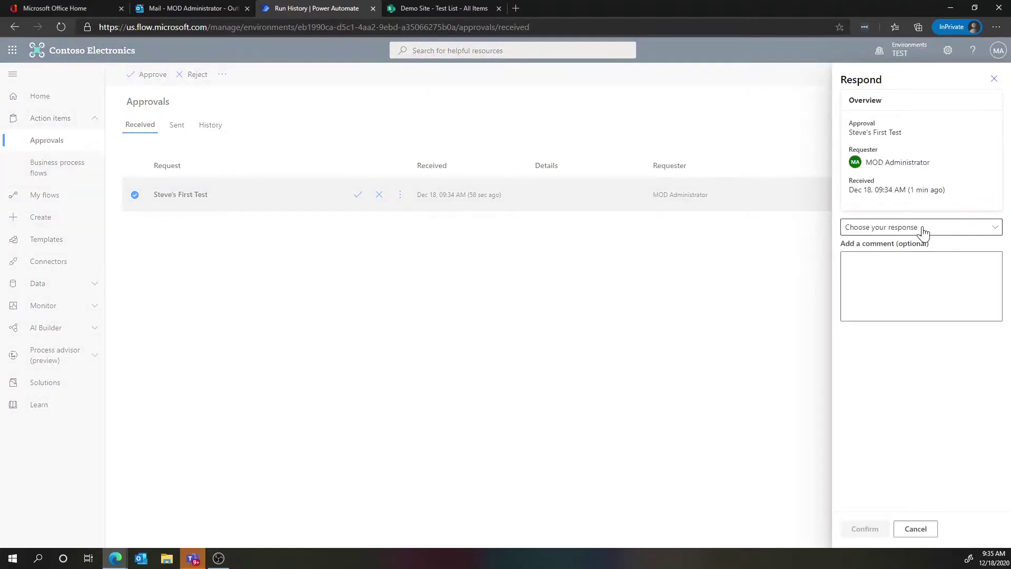
left_click(922, 230)
left_click(895, 244)
left_click(865, 529)
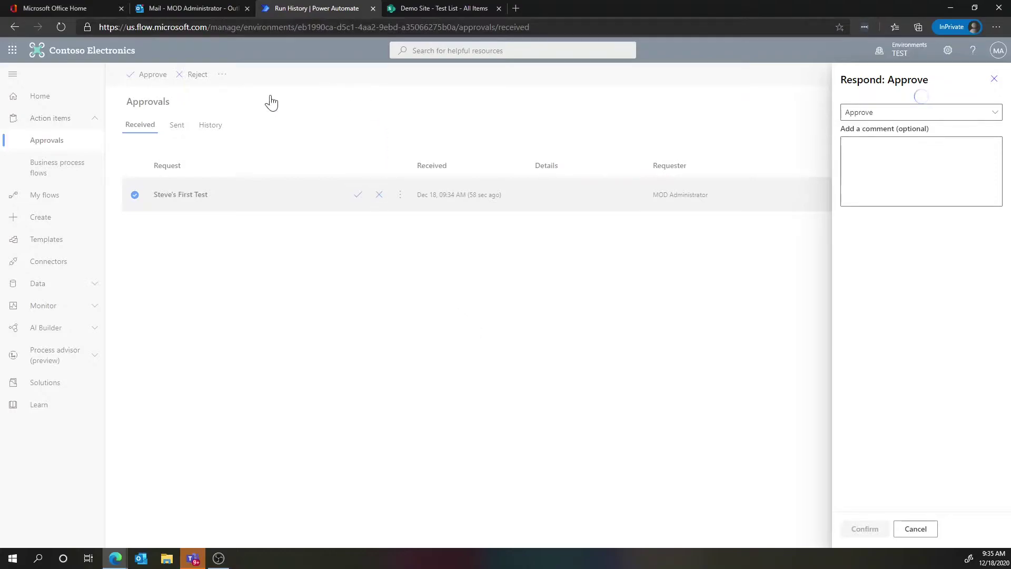
Step: Reopen My First SharePoint Flow from the list of flows and open its run from the 28-day run history
left_click(49, 198)
left_click(48, 198)
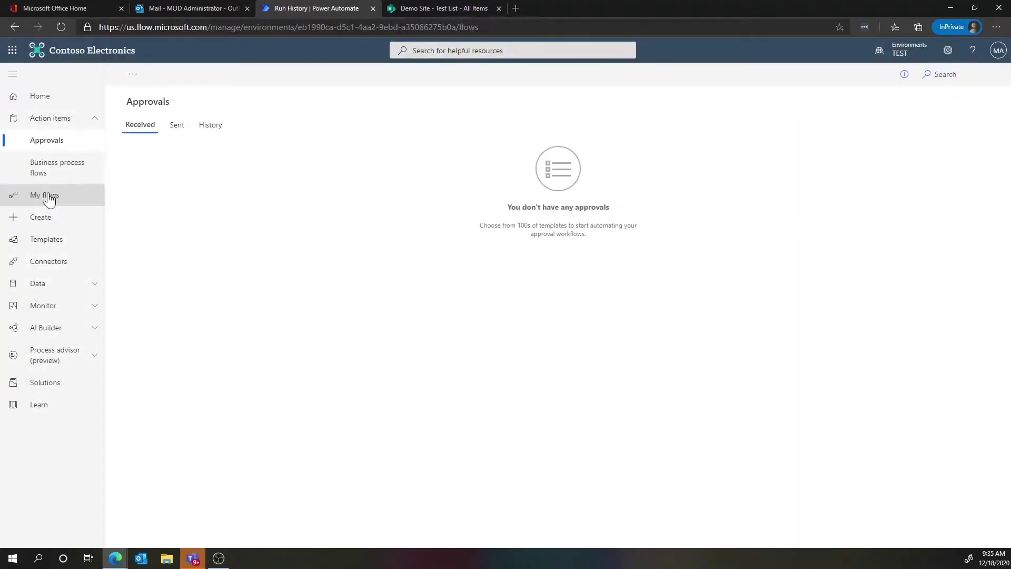
left_click(226, 202)
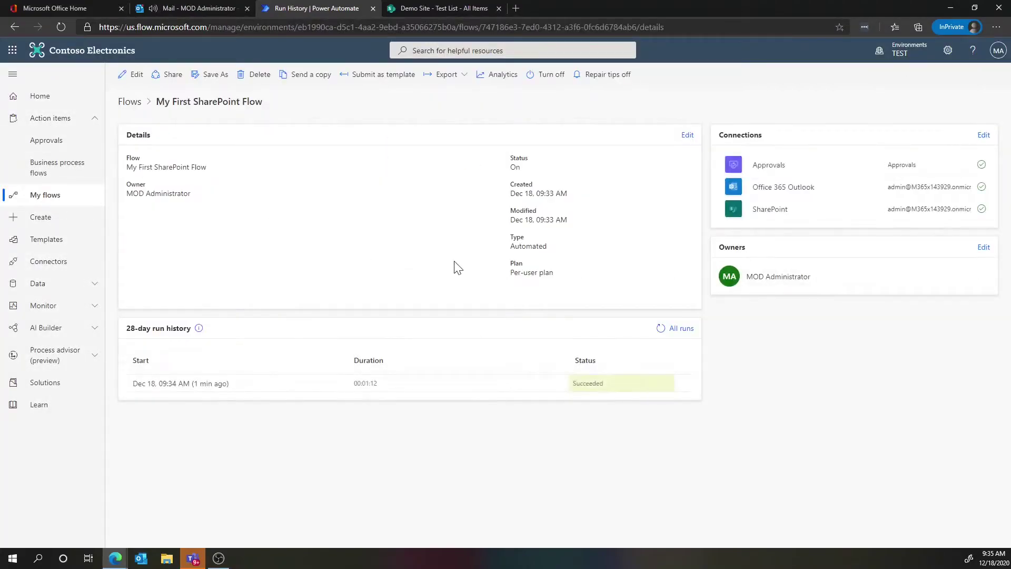
left_click(211, 389)
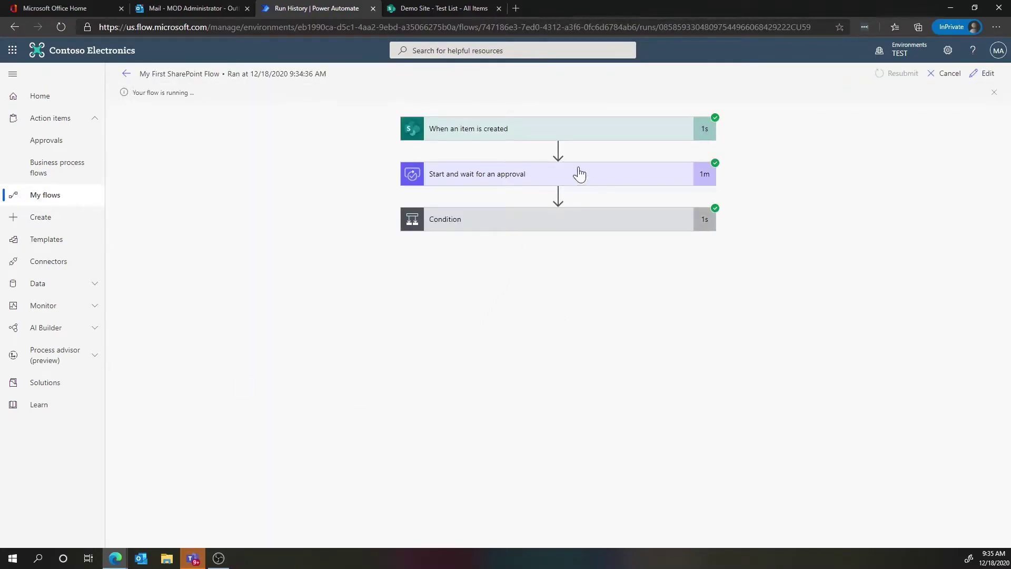
Step: Examine the run details of the approval action, the condition and the email action in the If yes branch
left_click(558, 179)
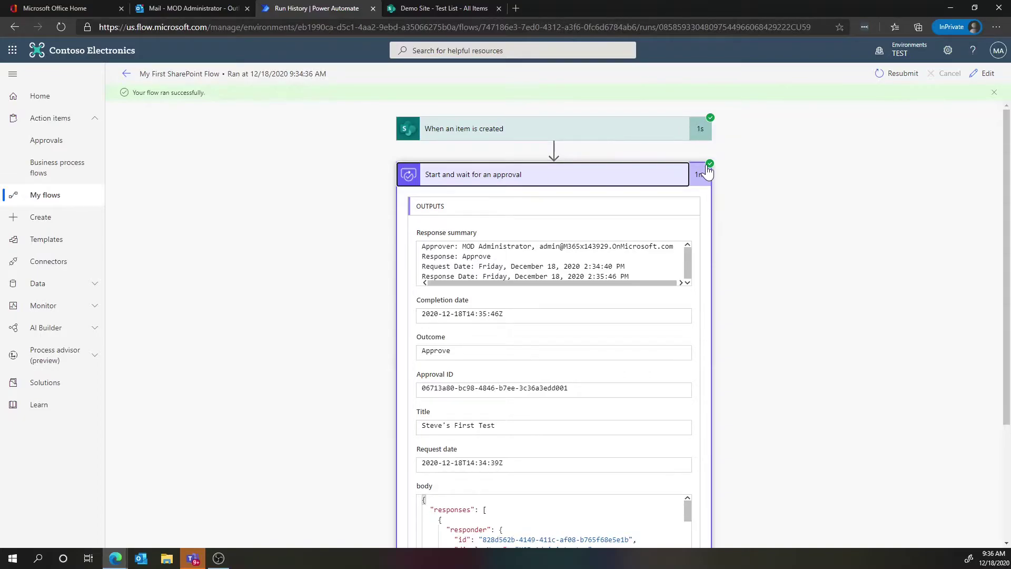
scroll(706, 350, "down", 3)
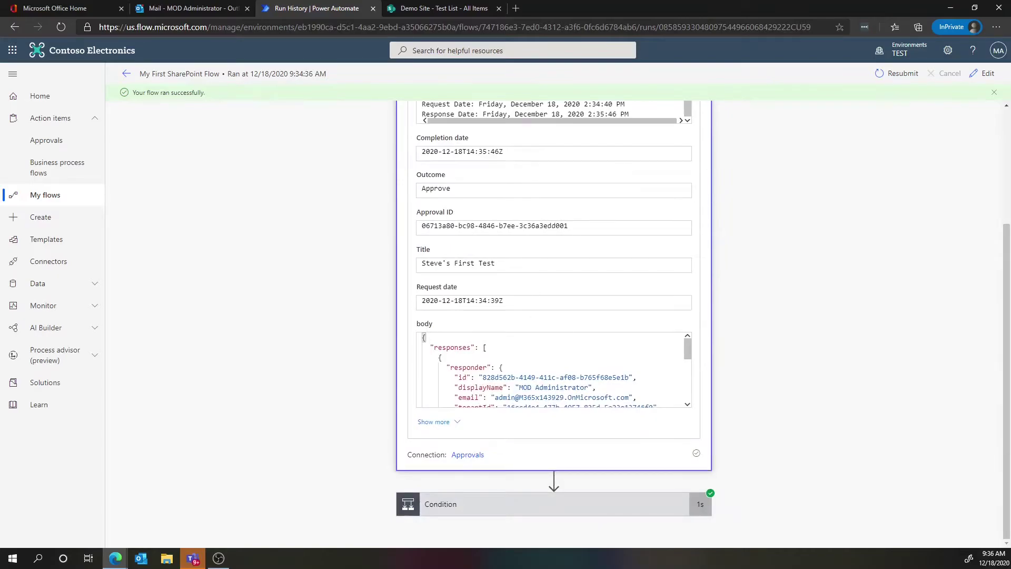
left_click(449, 188)
left_click(468, 512)
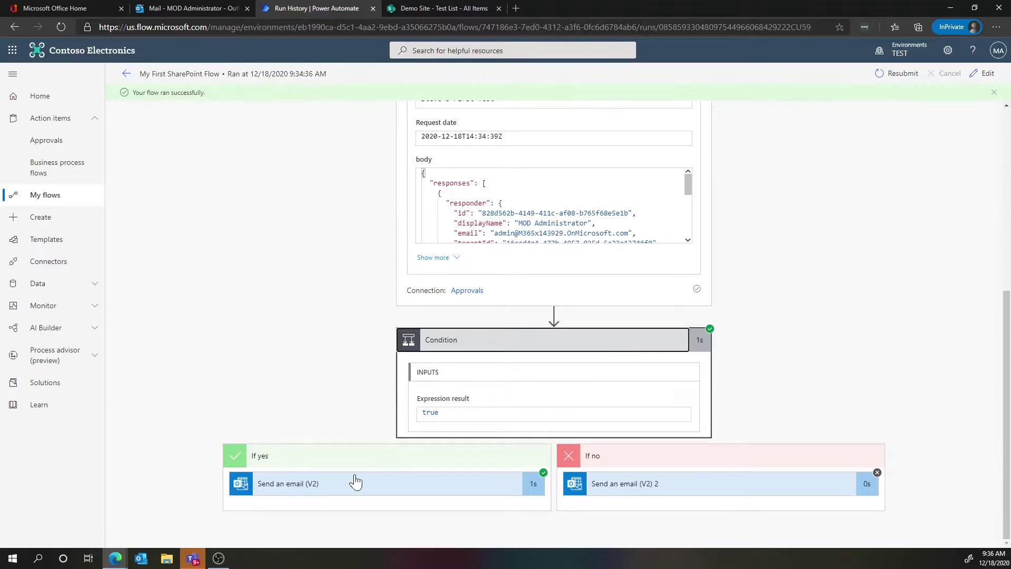
left_click(298, 490)
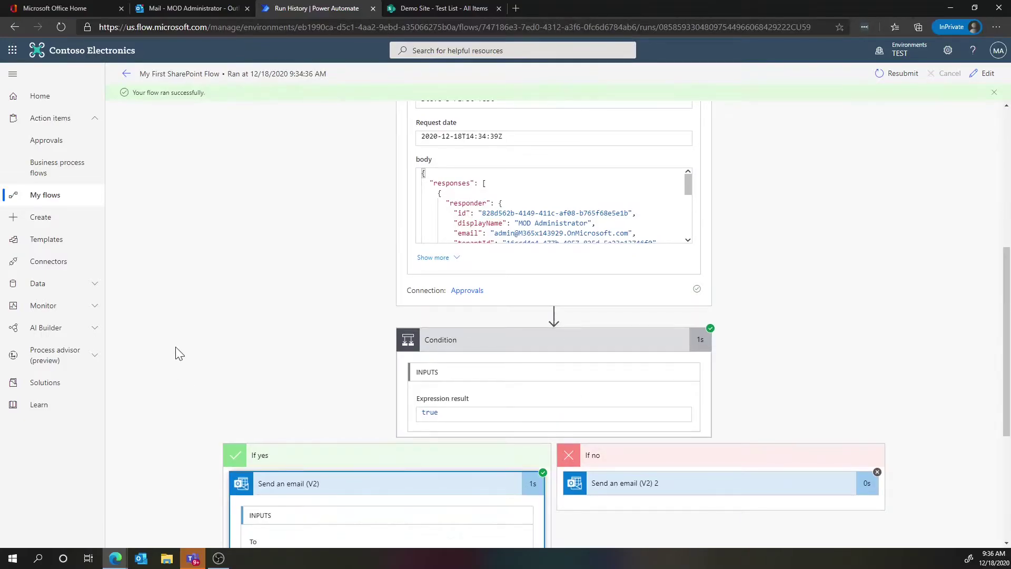
scroll(175, 346, "down", 5)
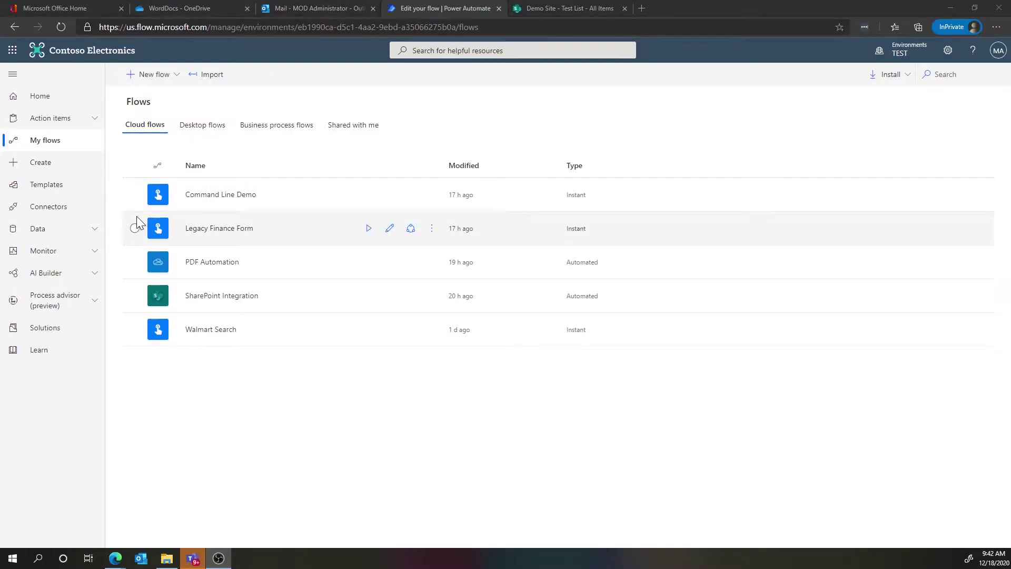
Step: Browse the available connectors filtered to Standard connectors, and switch the filter to Premium connectors
left_click(57, 213)
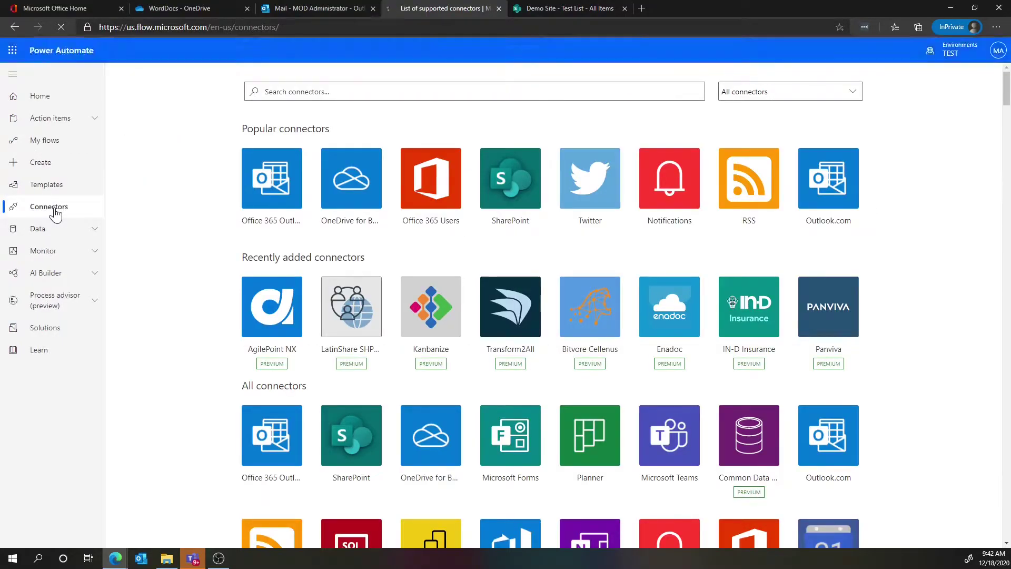
left_click(852, 94)
left_click(789, 130)
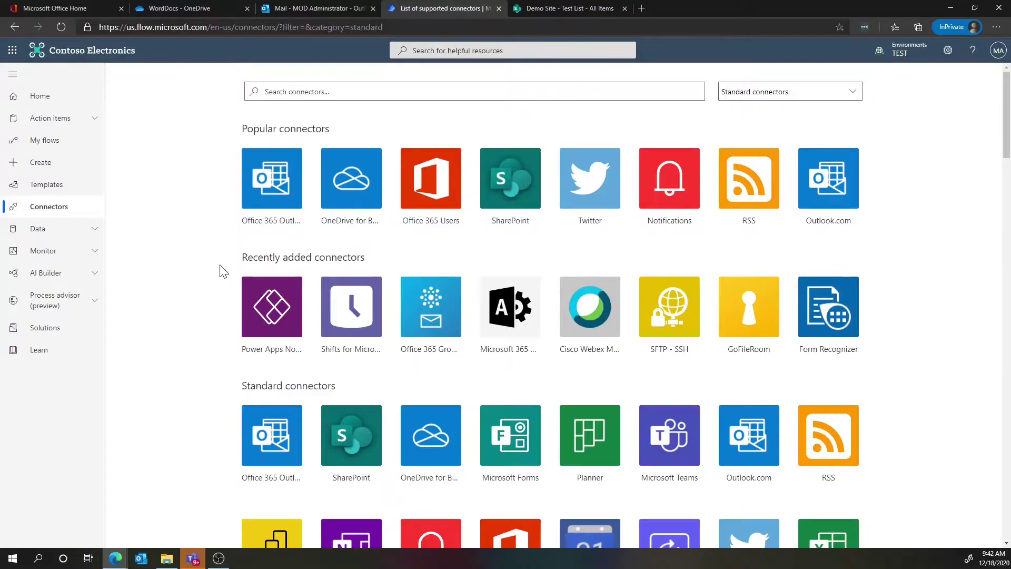
scroll(224, 270, "down", 4)
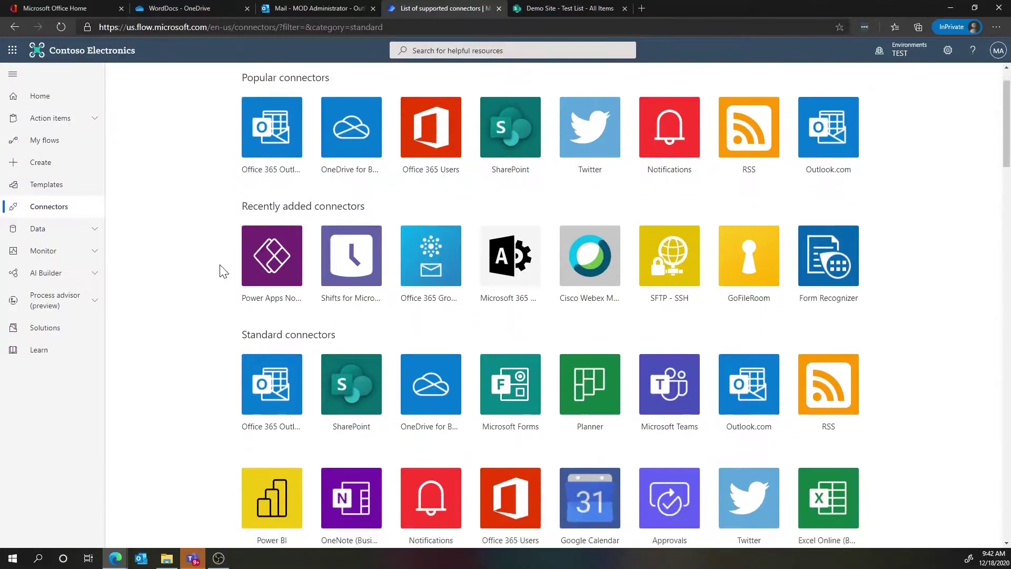
scroll(221, 275, "down", 4)
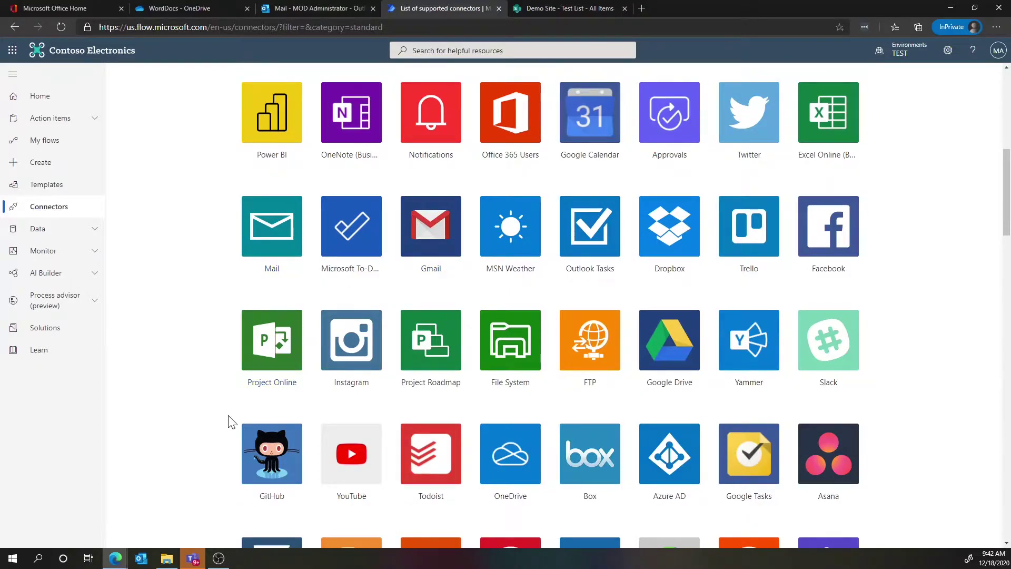
scroll(229, 420, "down", 13)
scroll(229, 419, "down", 3)
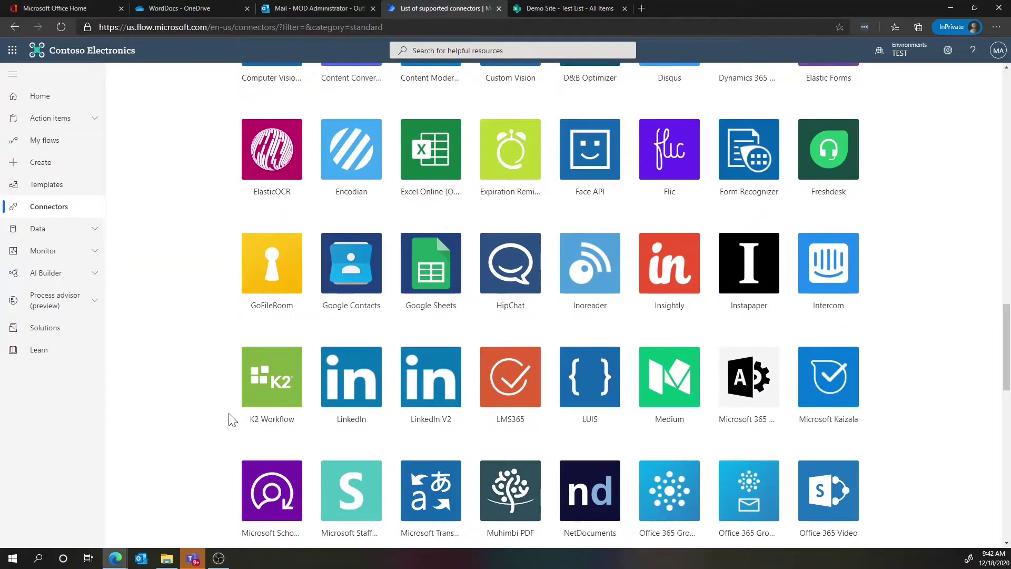
scroll(229, 420, "up", 20)
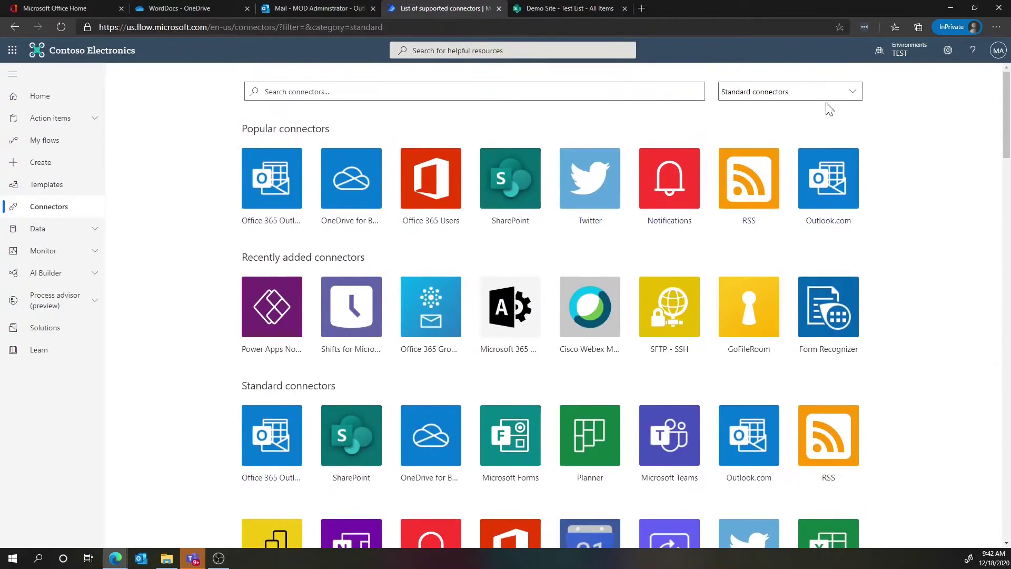
left_click(816, 93)
left_click(768, 144)
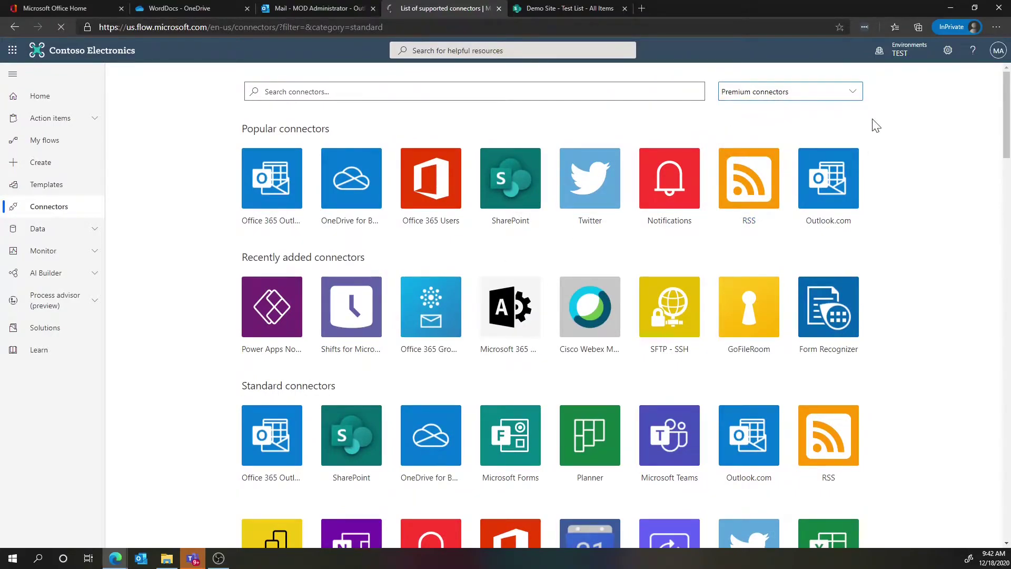
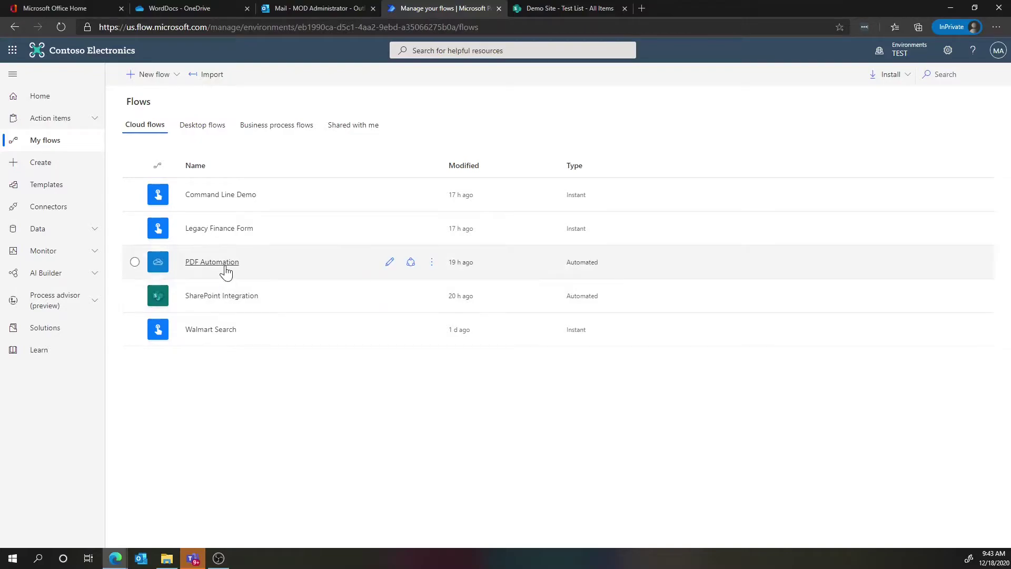
Step: Open the PDF Automation flow for editing and inspect its file trigger, Word-to-PDF conversion settings and the WordDocs folder in OneDrive
left_click(223, 269)
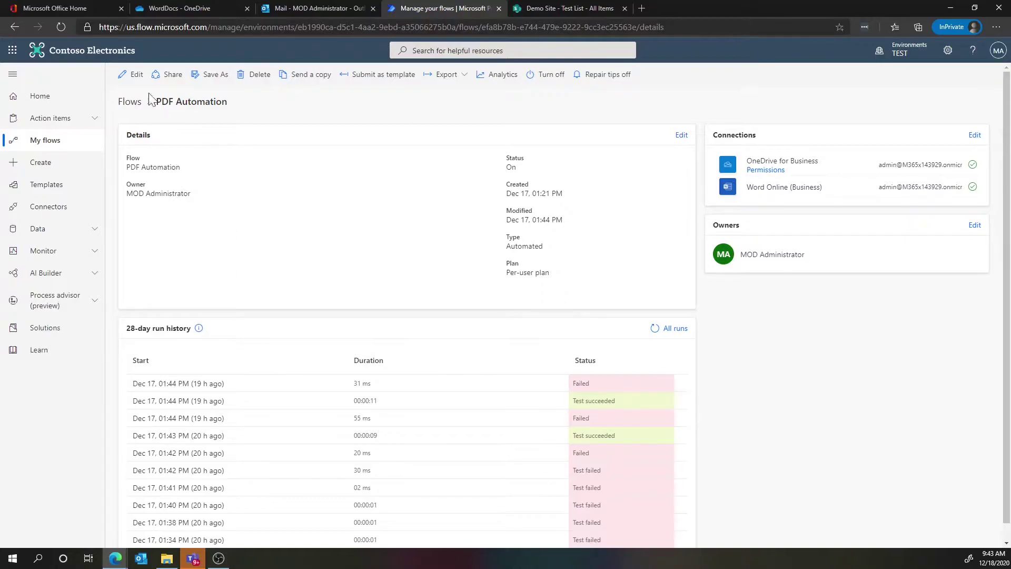
left_click(132, 81)
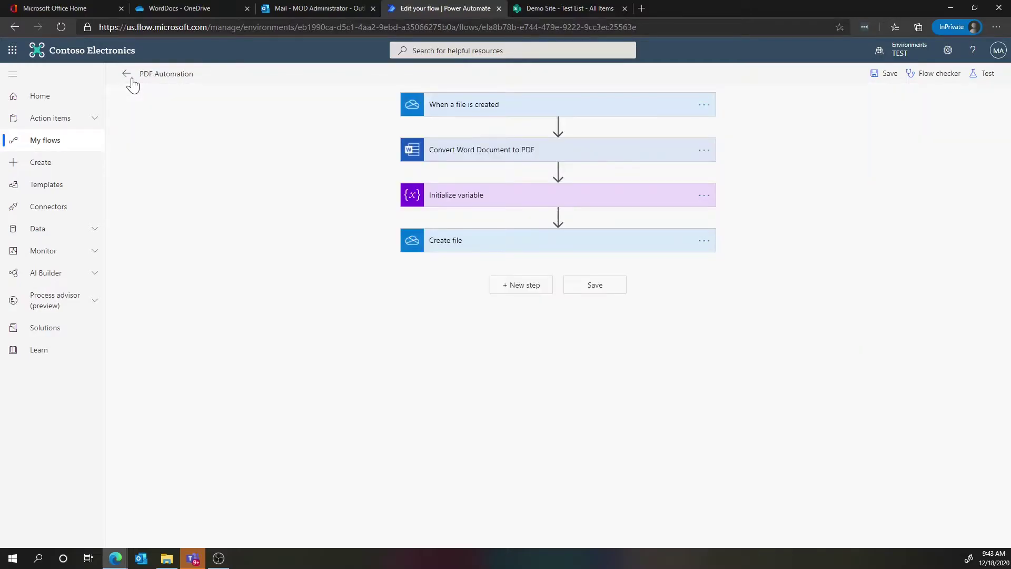
left_click(503, 108)
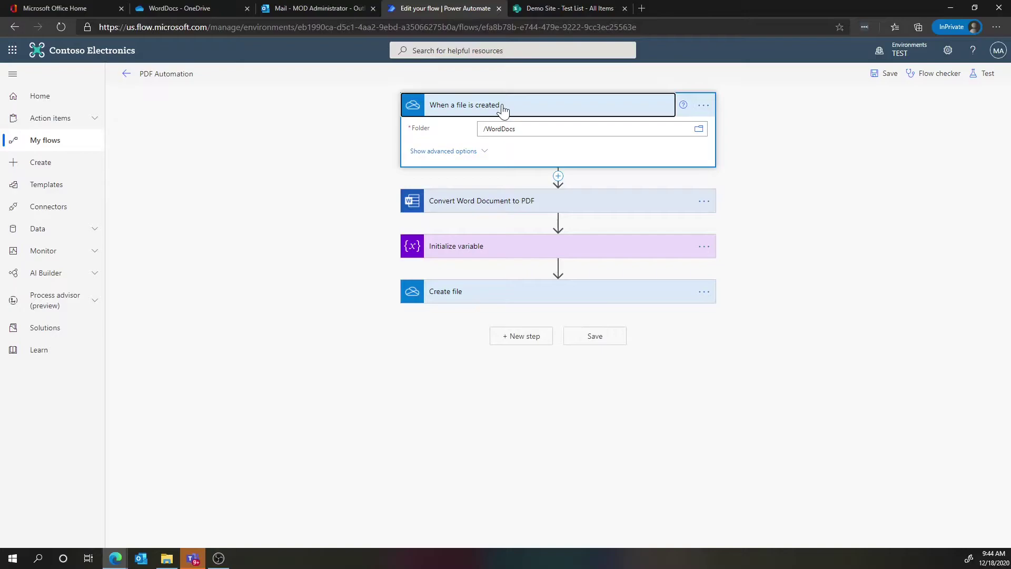
left_click(489, 211)
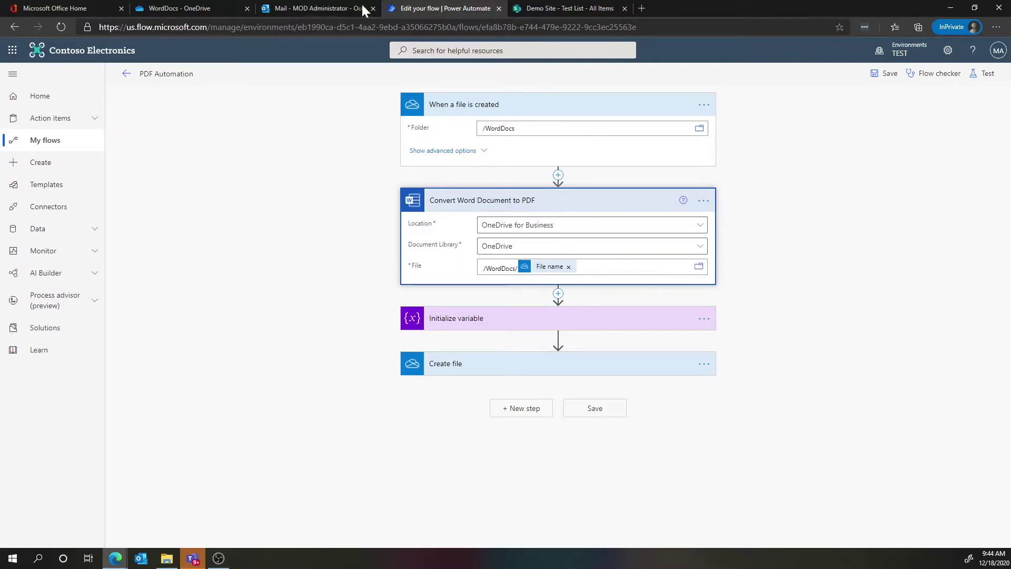
left_click(213, 9)
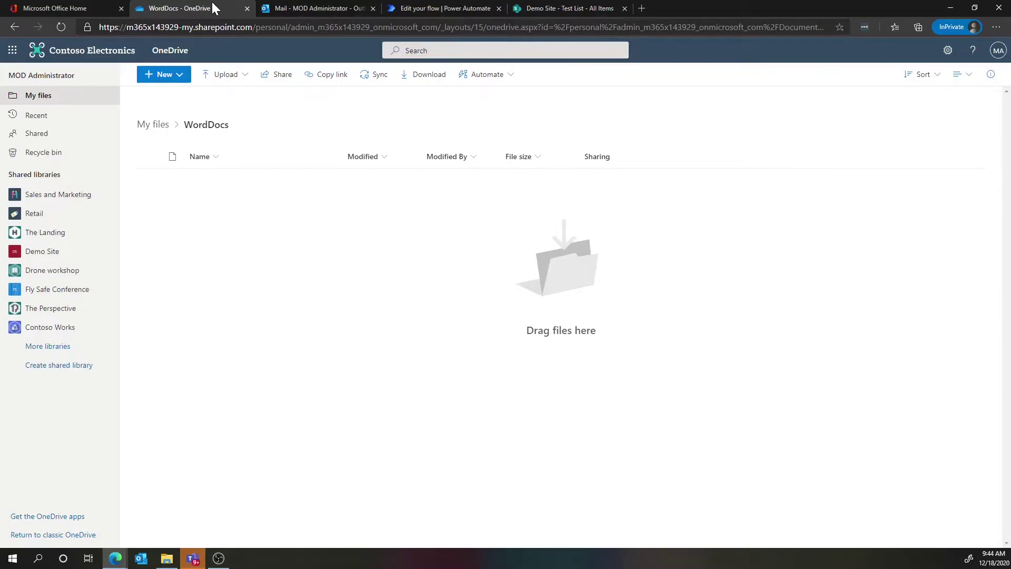
left_click(403, 11)
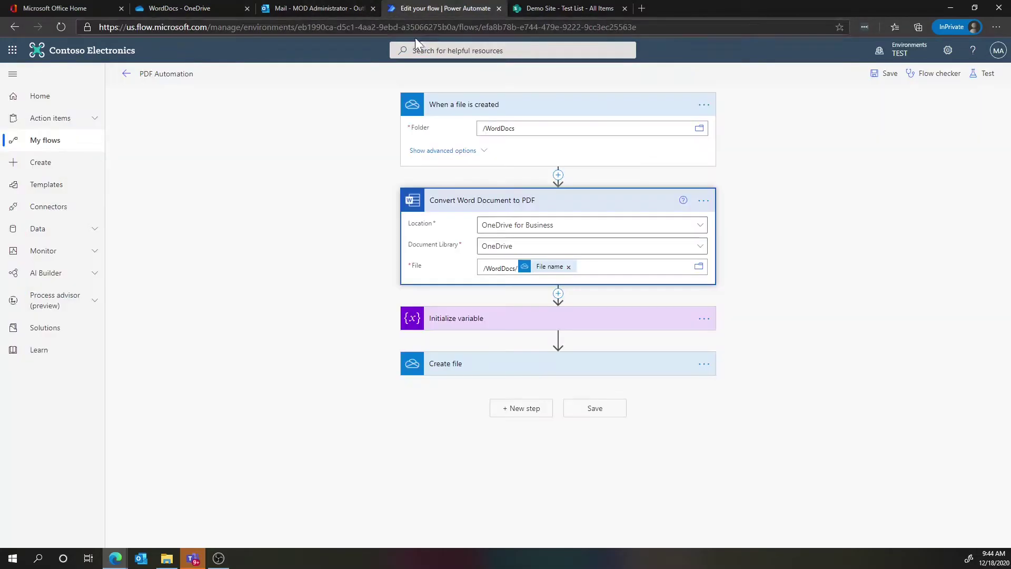
Step: Start a test of the flow with "I'll perform the trigger action" and switch to the WordDocs folder in OneDrive
left_click(974, 74)
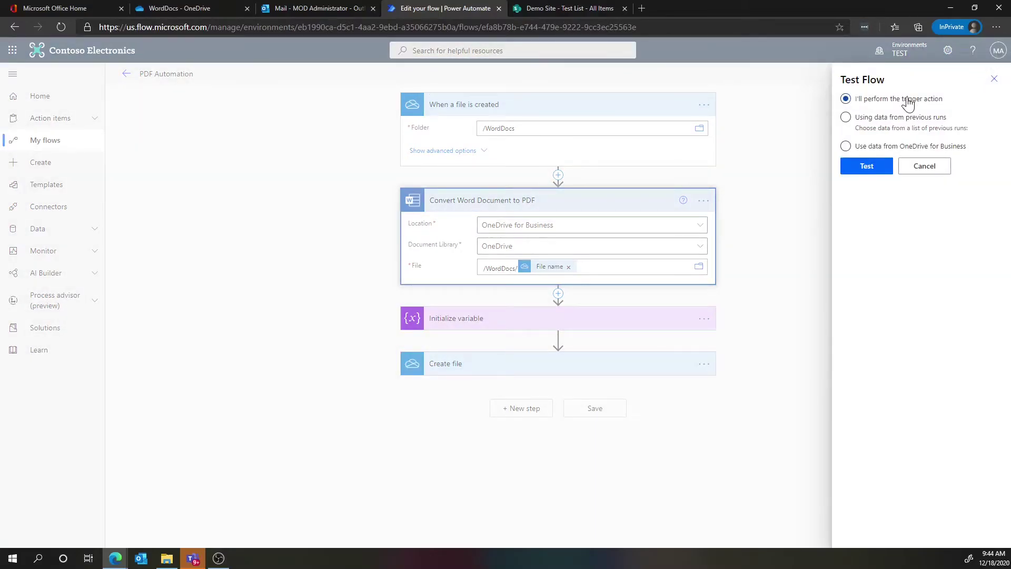
left_click(866, 166)
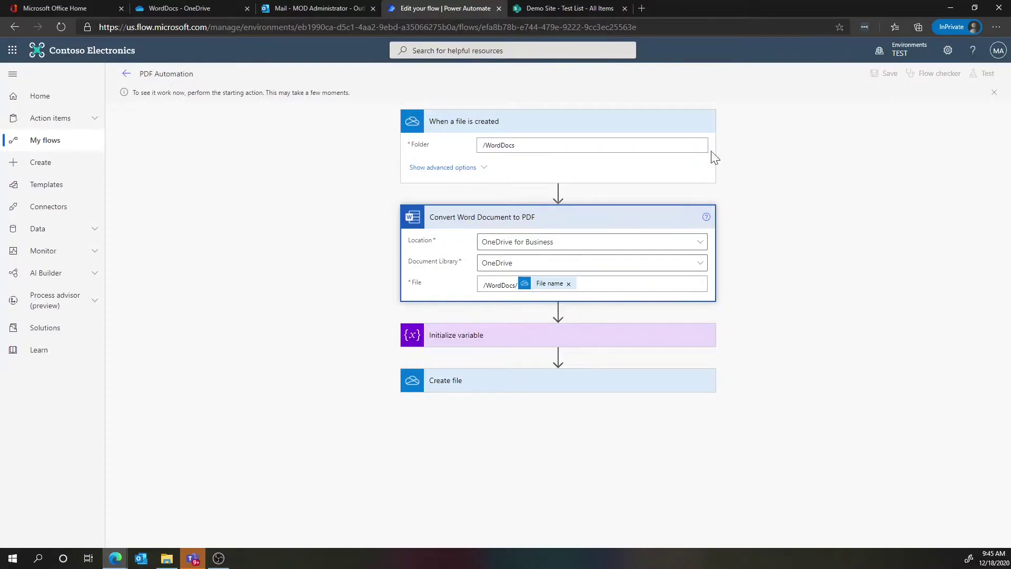
left_click(187, 8)
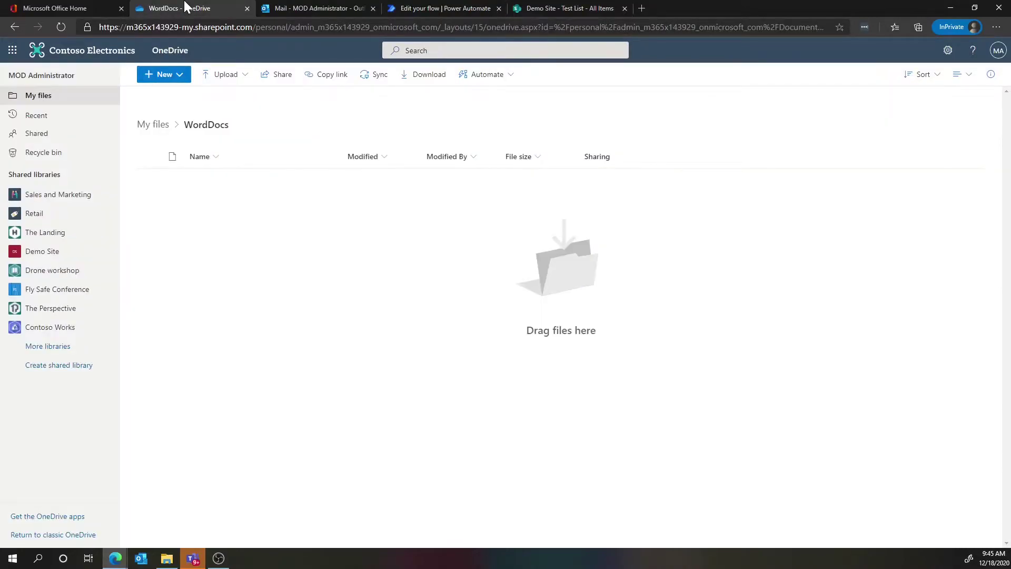
Step: Upload resume.docx from the local files to the WordDocs folder and examine the Create file action in the PDF Automation test run
left_click(159, 559)
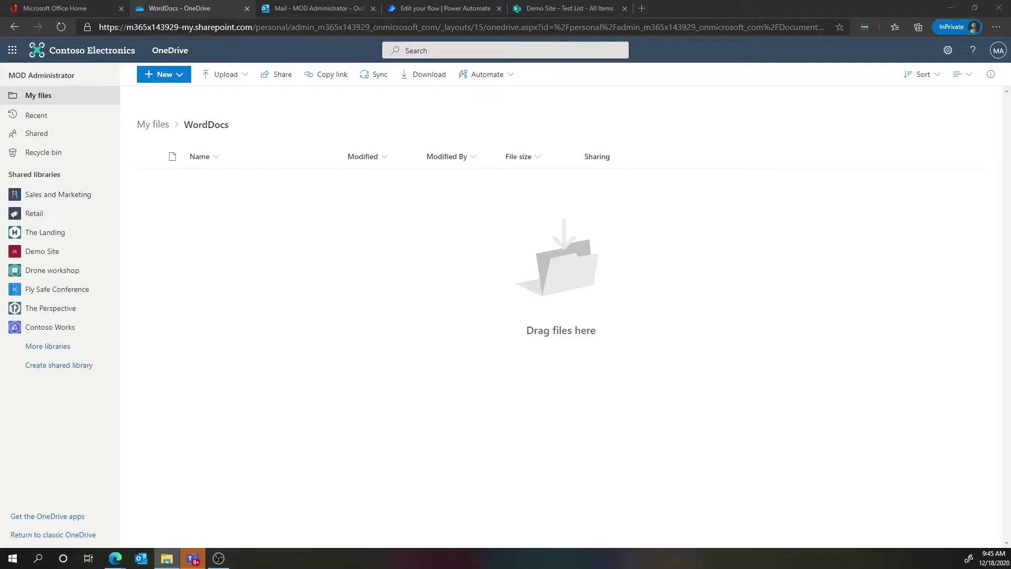
left_click_drag(205, 275, 520, 350)
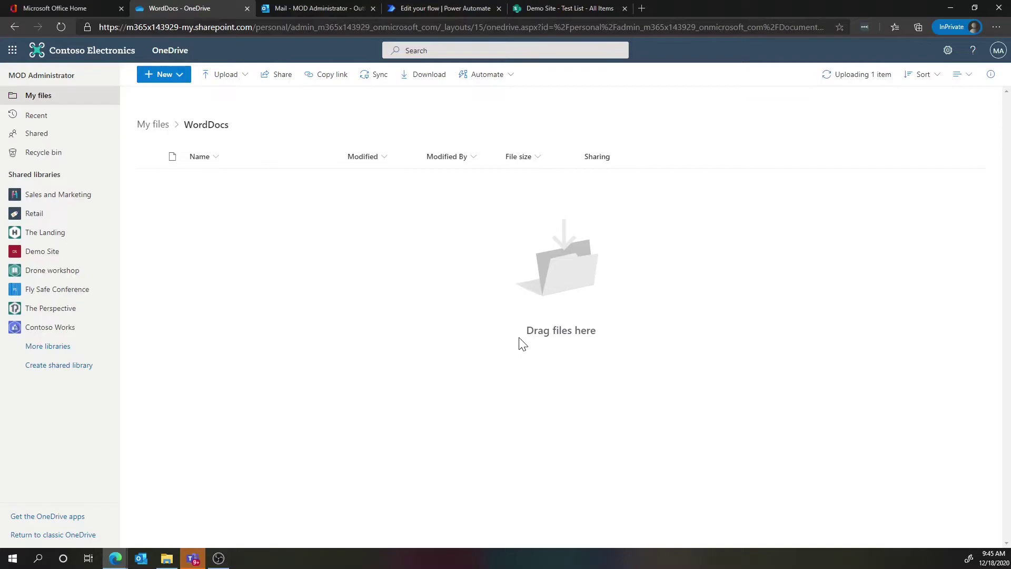
left_click(443, 8)
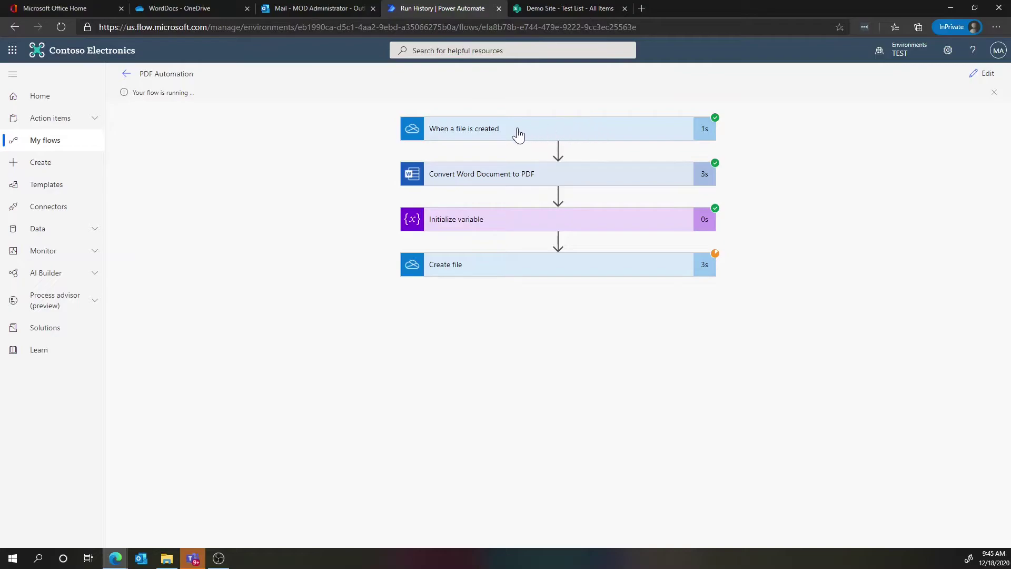
left_click(606, 267)
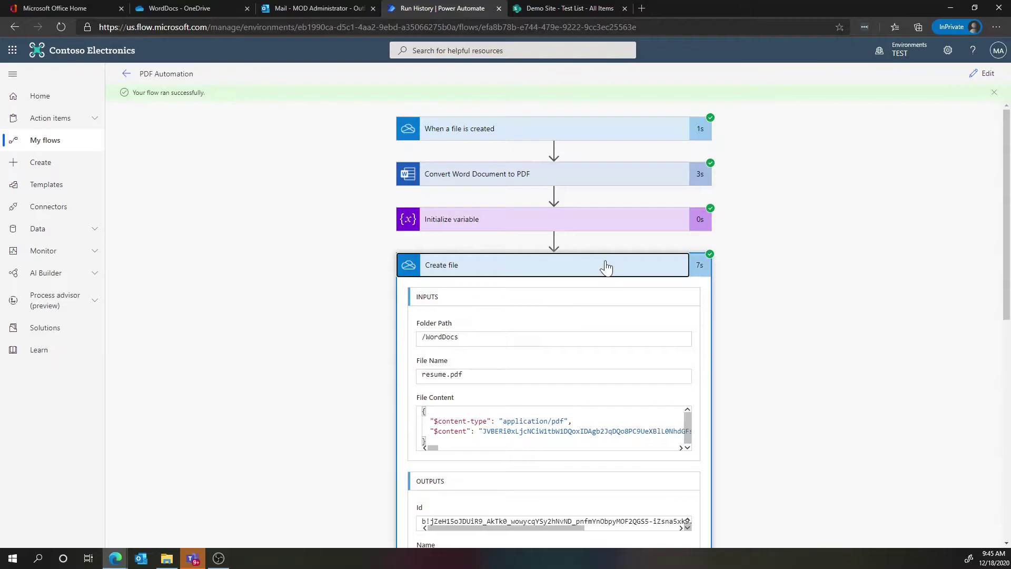
Step: Return to the WordDocs folder in OneDrive and open resume.pdf to check the converted file
left_click(207, 8)
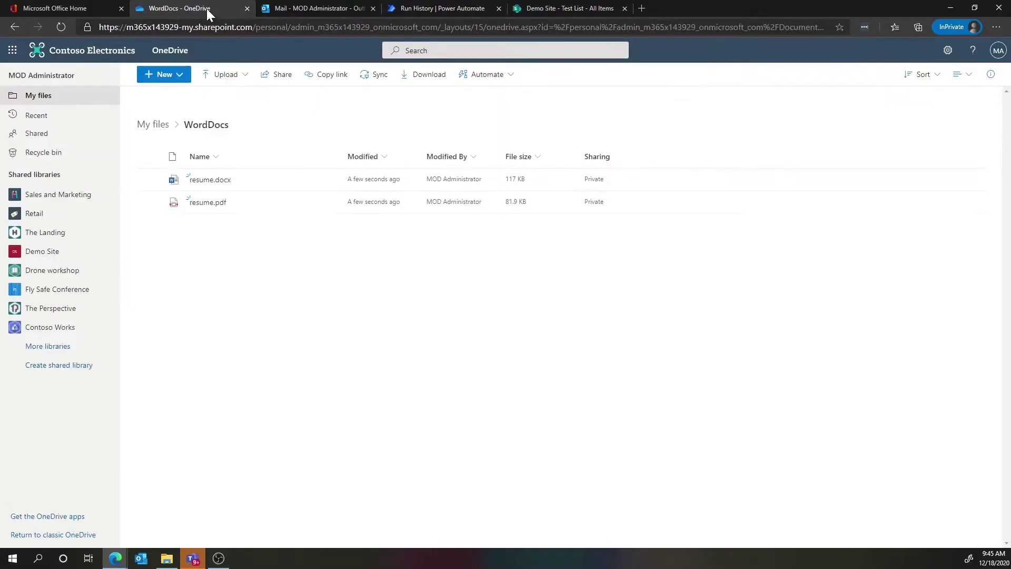
mouse_move(214, 181)
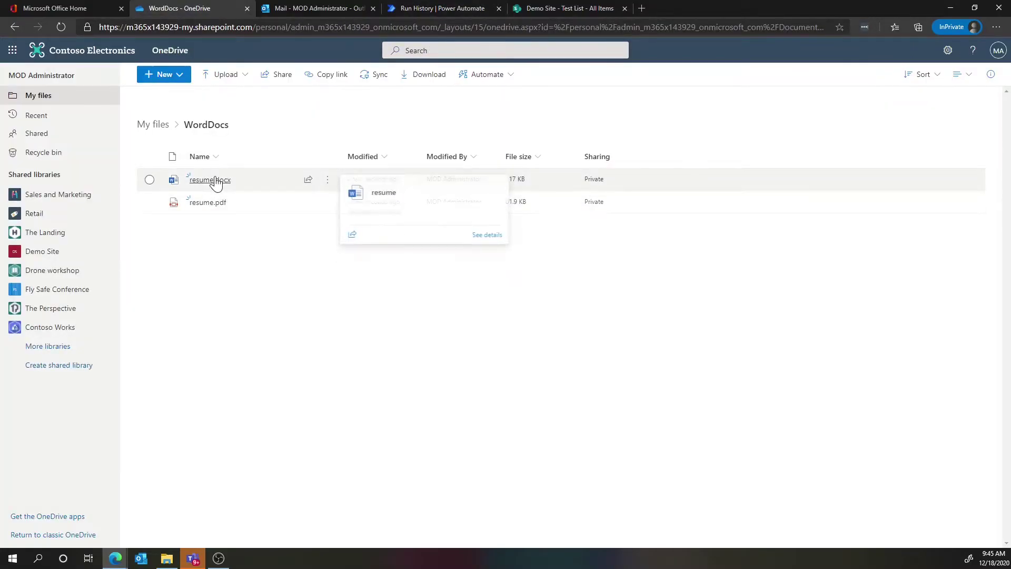
left_click(210, 208)
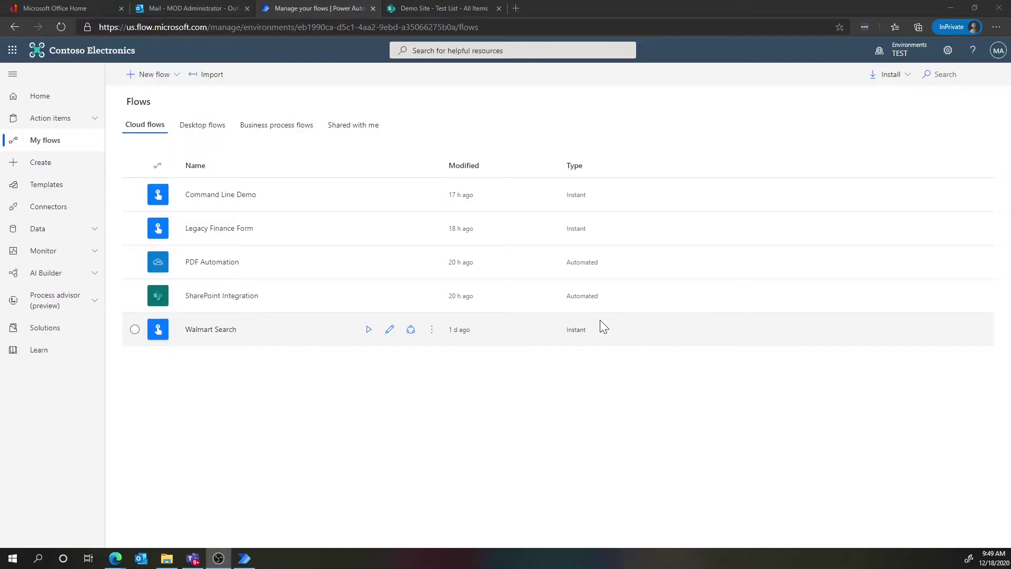
Step: View the desktop flows, switch to Power Automate Desktop and create a new flow named "My First RPA"
left_click(203, 126)
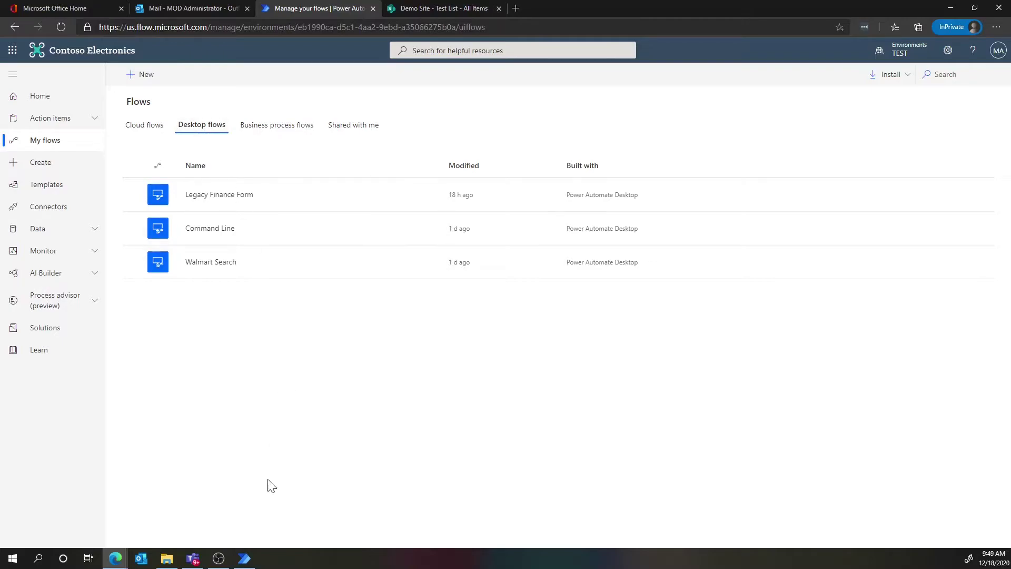
left_click(243, 558)
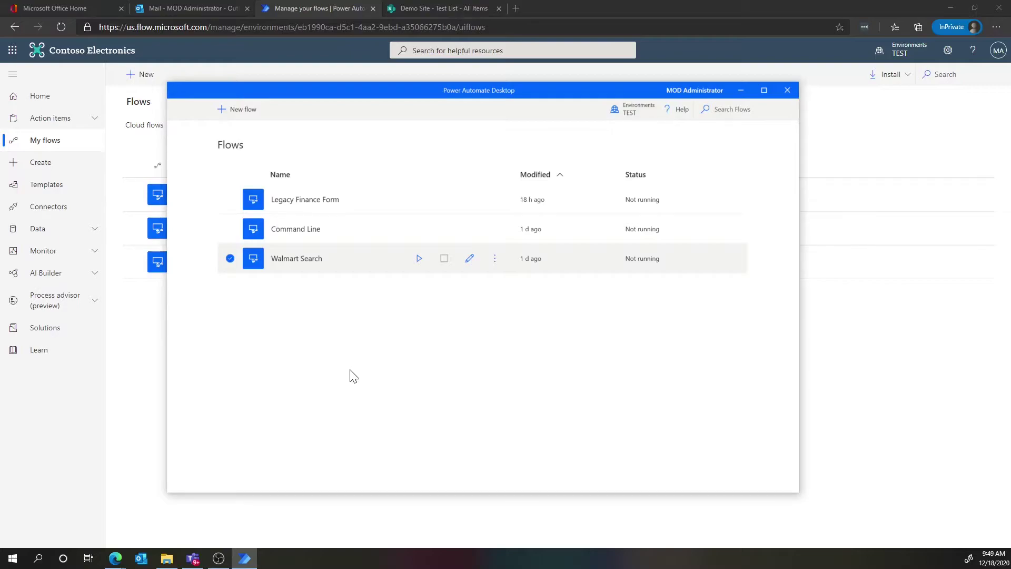
left_click(244, 109)
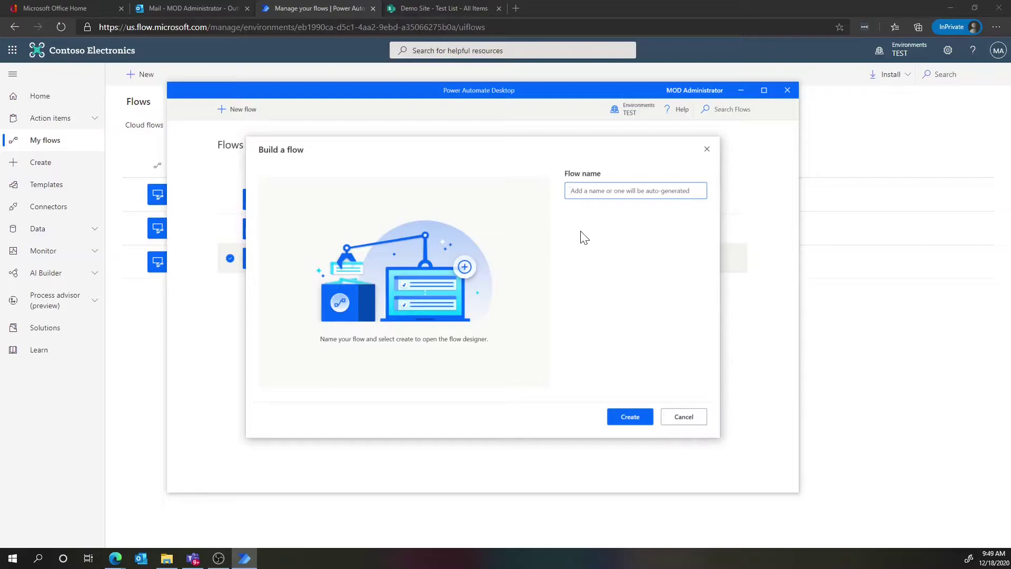
type("My First RPA")
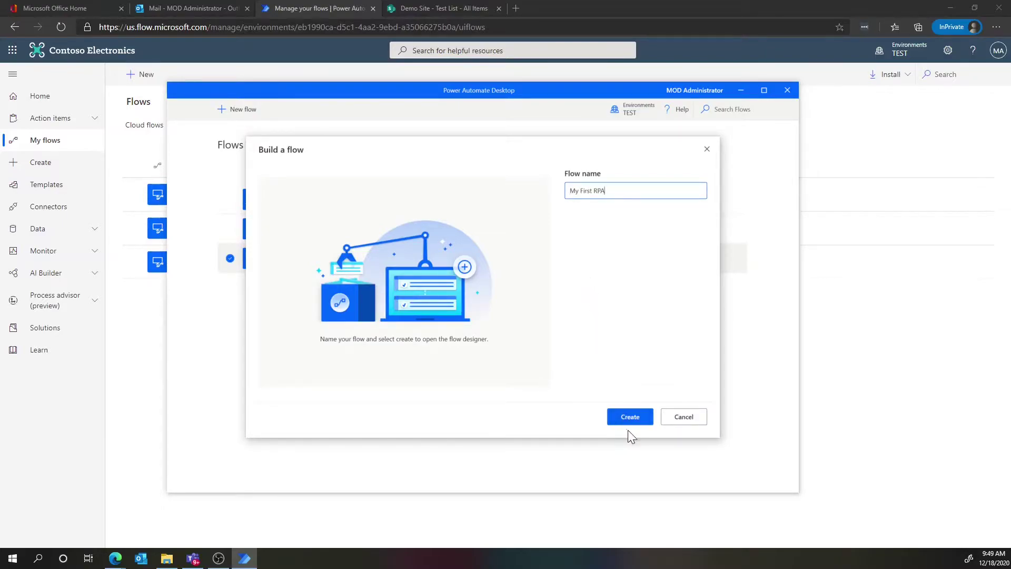
left_click(635, 419)
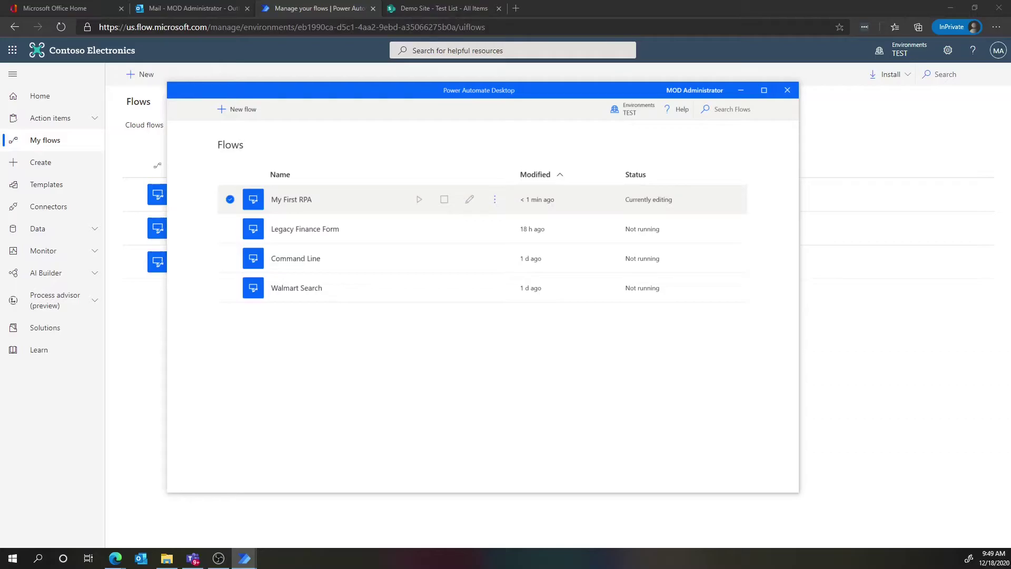
left_click_drag(328, 92, 513, 10)
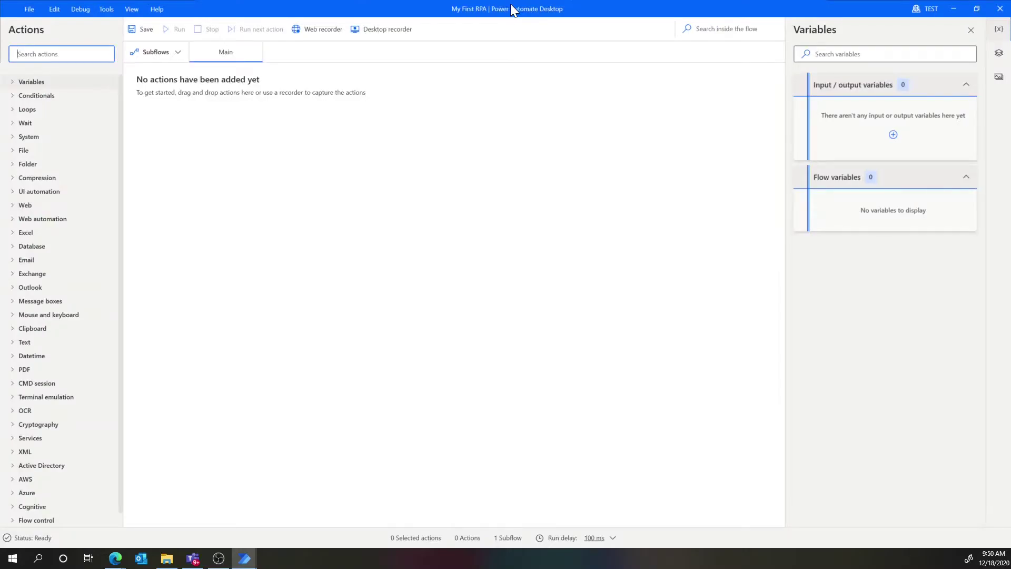
Step: Launch a web recorder session using Microsoft Edge, enlarge the browser window beside the recorder and start recording
left_click(357, 189)
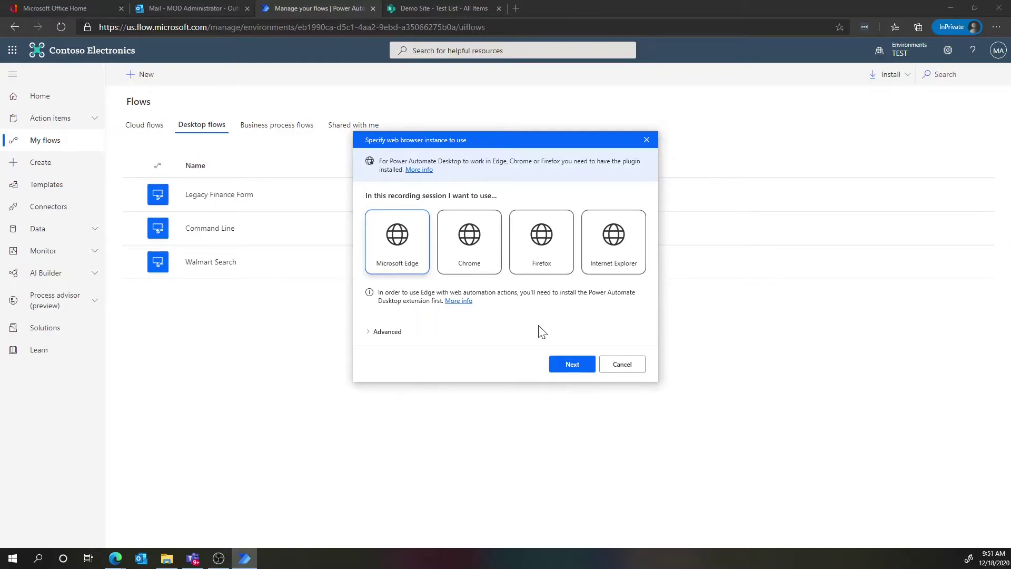
left_click(565, 372)
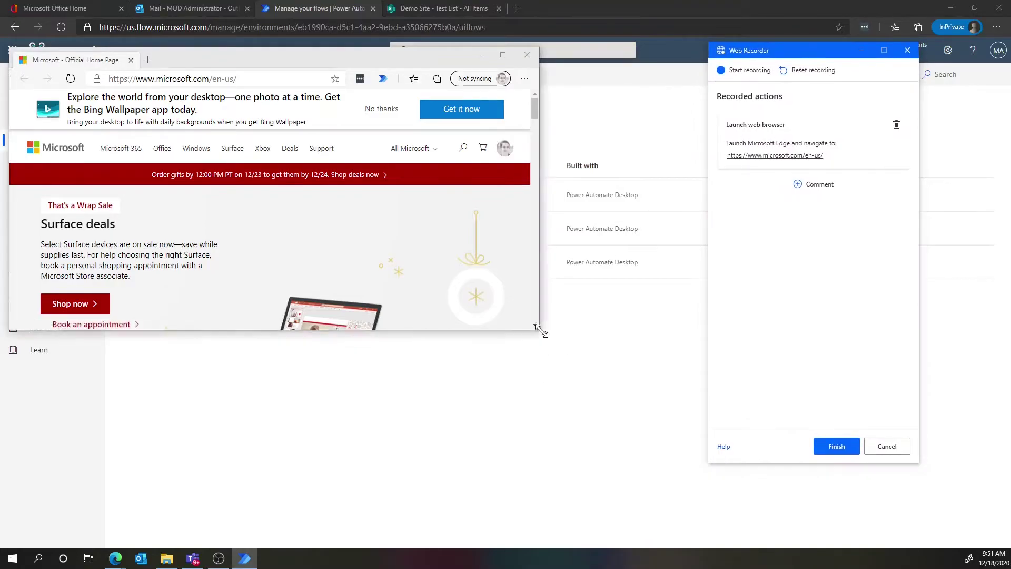
left_click_drag(539, 330, 683, 502)
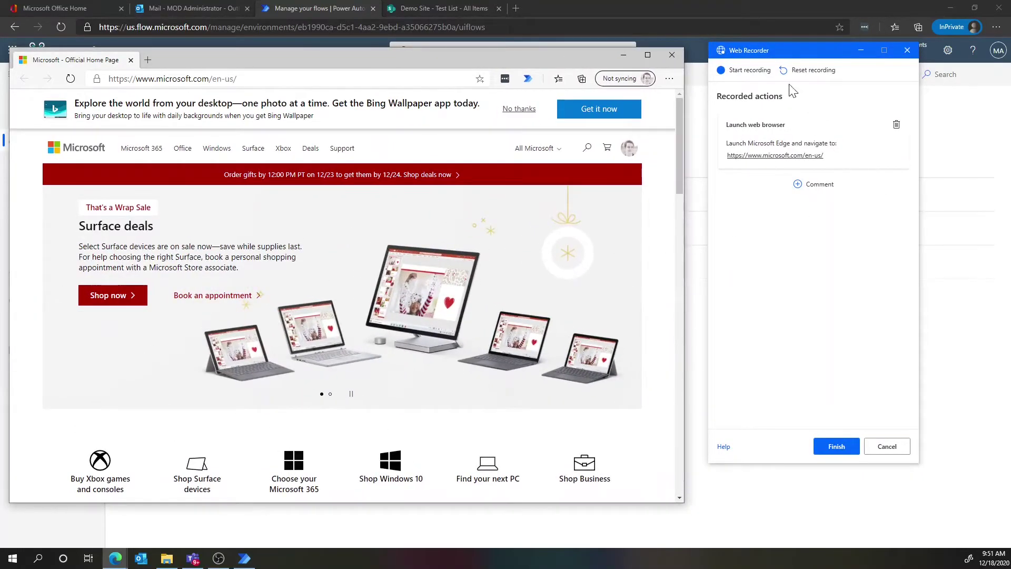
left_click_drag(772, 54, 770, 60)
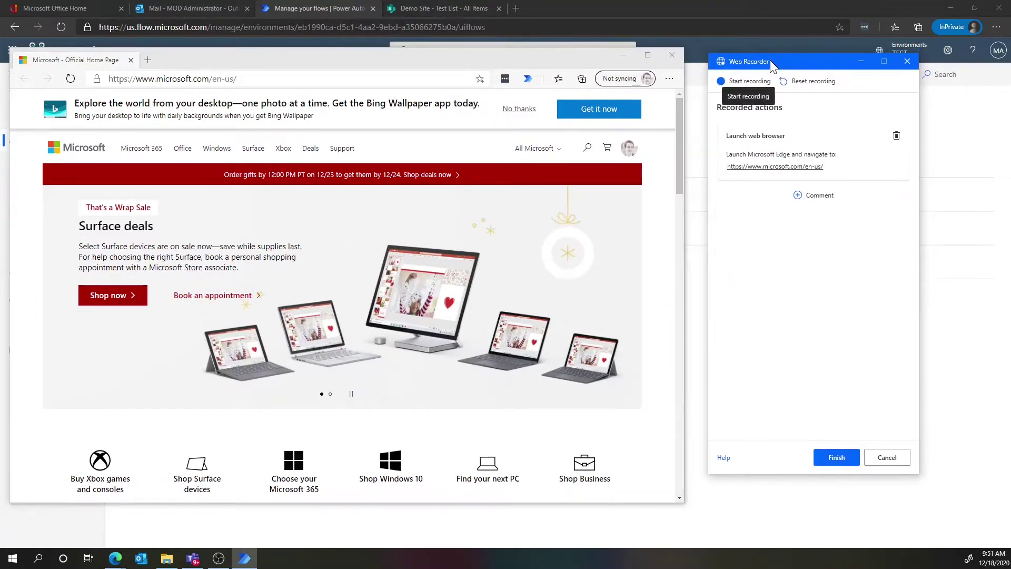
left_click(754, 84)
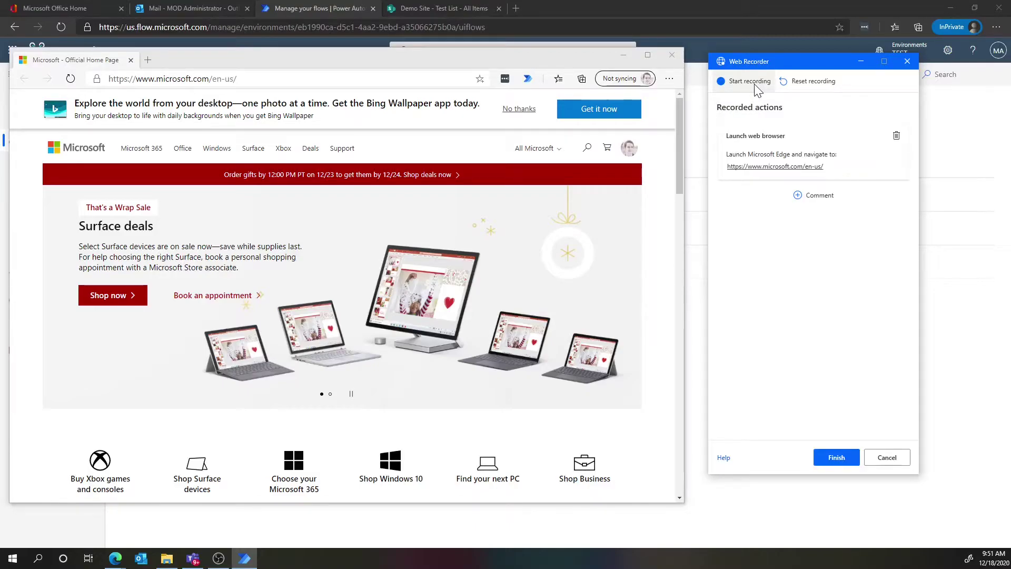
Step: While recording, go to walmart.com and search the site for "toilet paper"
left_click(174, 79)
type("walmart.com")
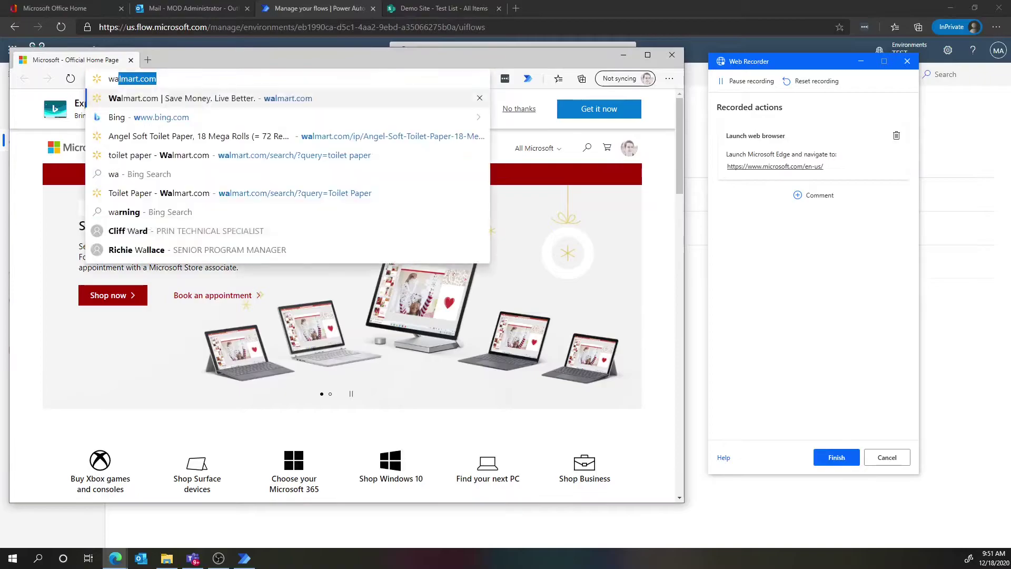
key("Return")
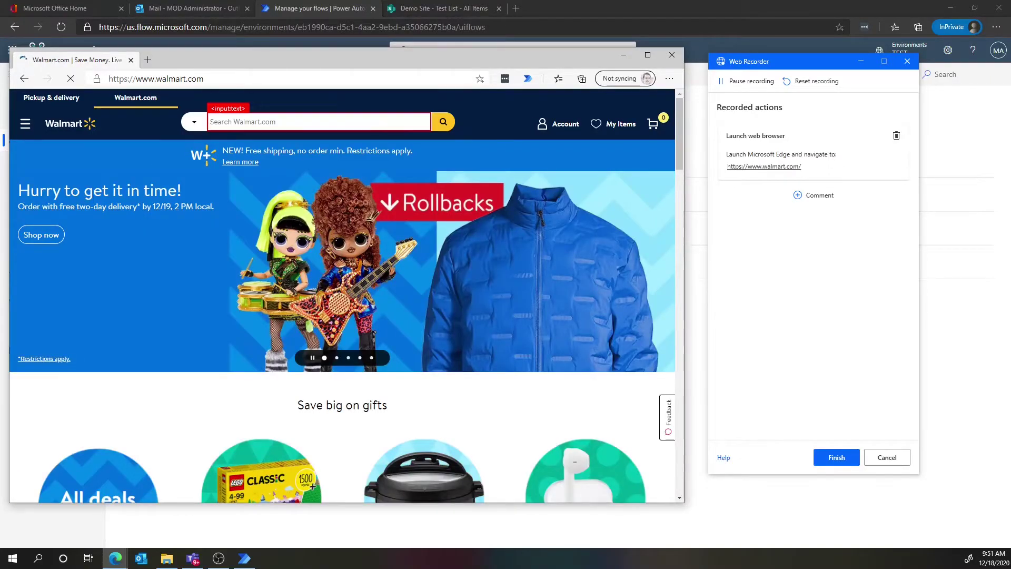
left_click(365, 121)
type("toilet paper")
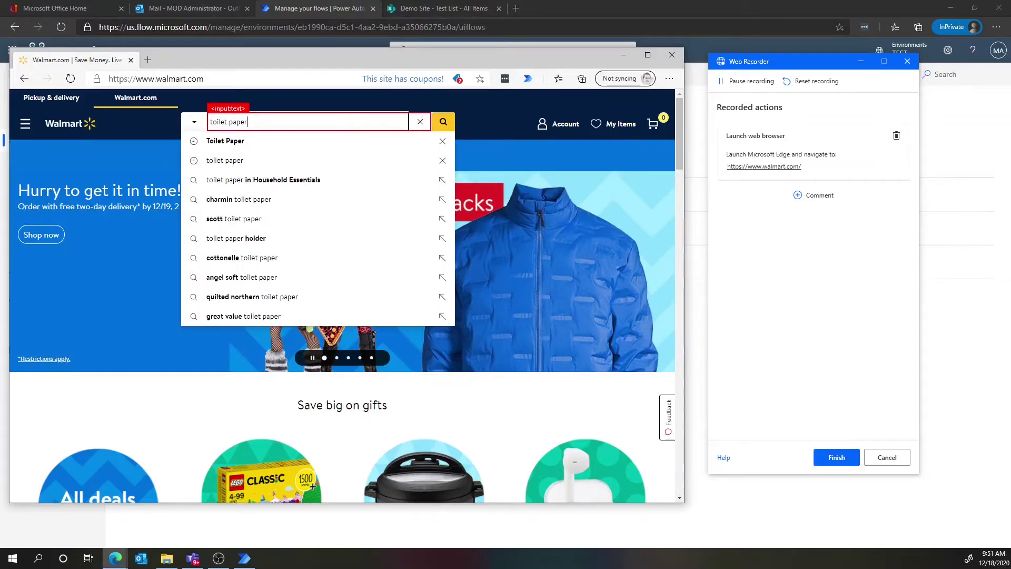
key("Return")
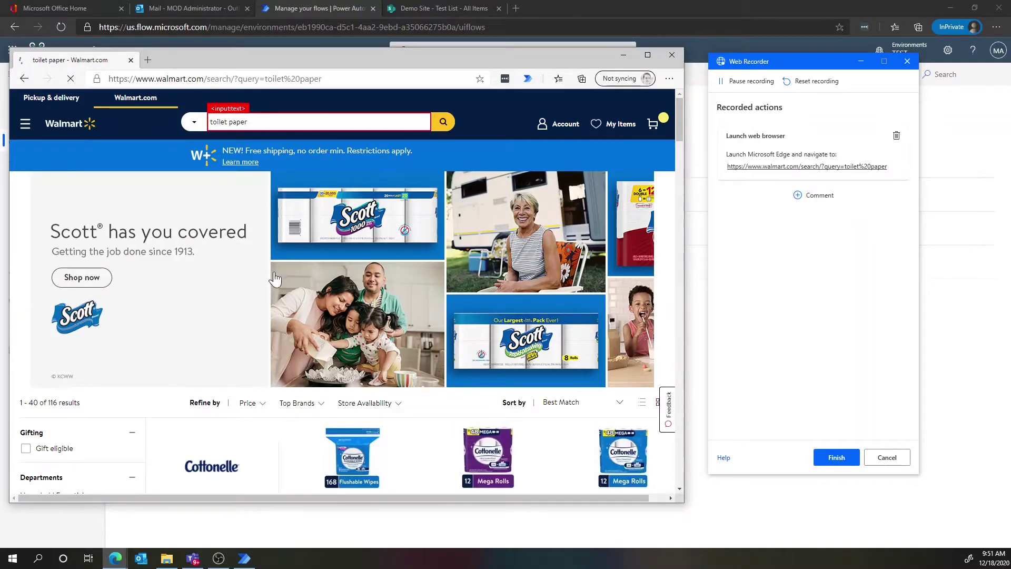
Step: Record opening the Cottonelle 24 Mega Rolls product and extracting the text of its delivery and pickup box, and finish the recording
scroll(267, 302, "down", 5)
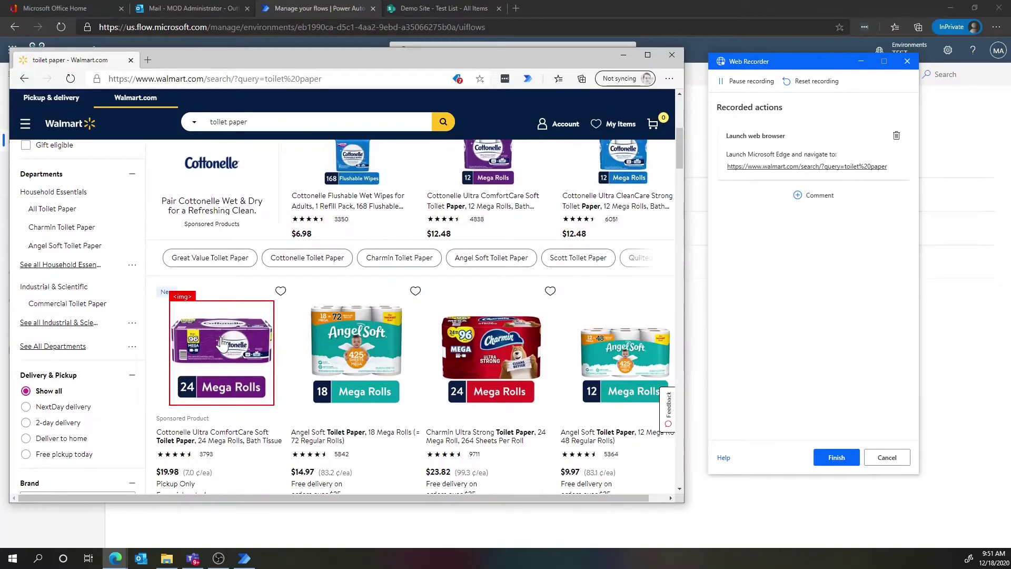
left_click(221, 343)
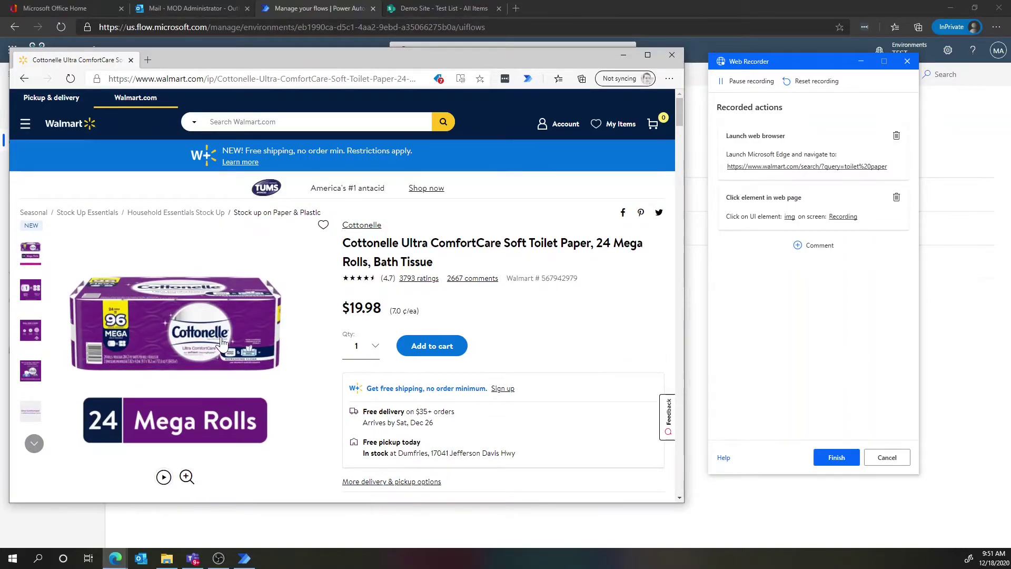
right_click(447, 380)
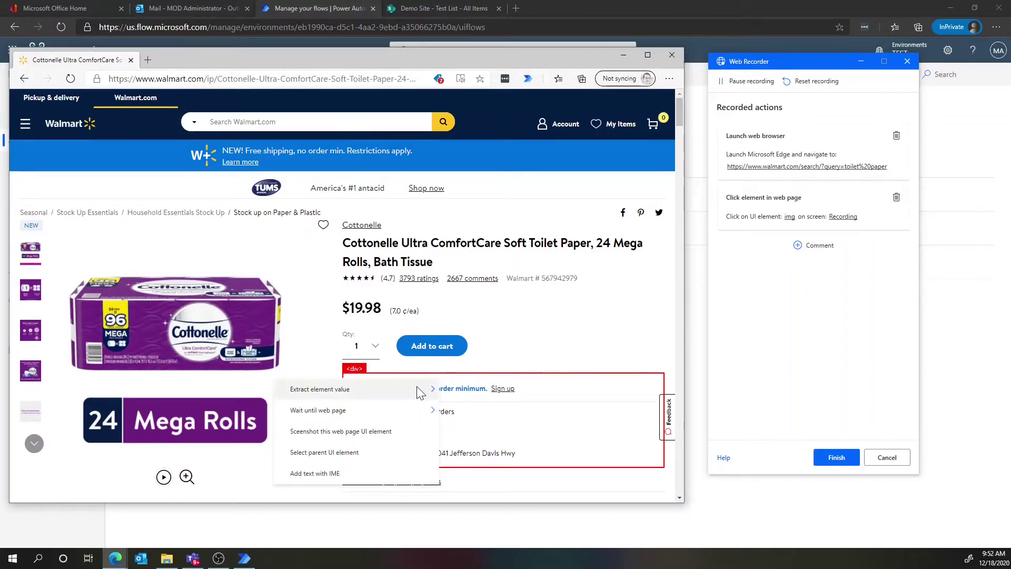
mouse_move(416, 387)
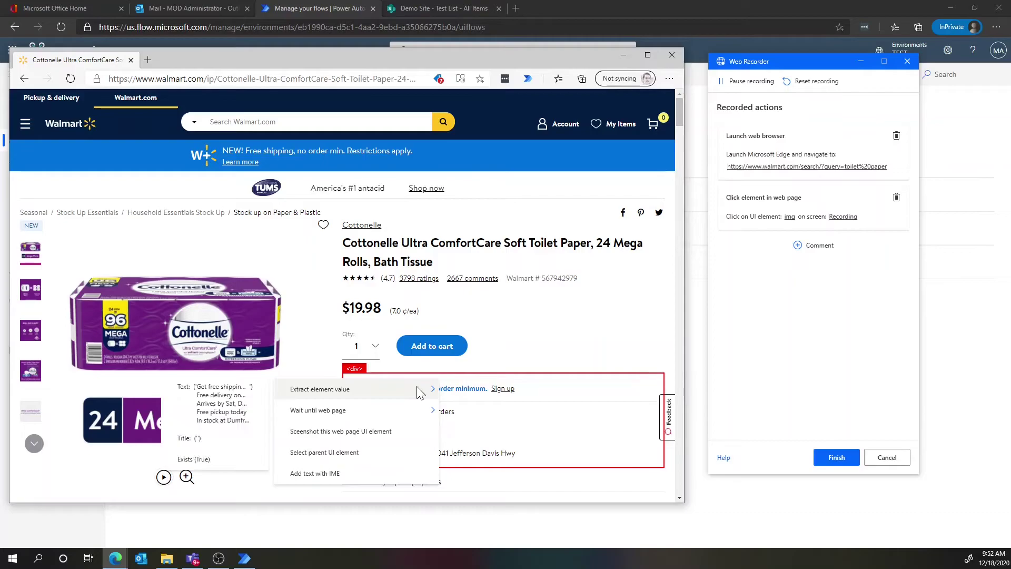
left_click(245, 407)
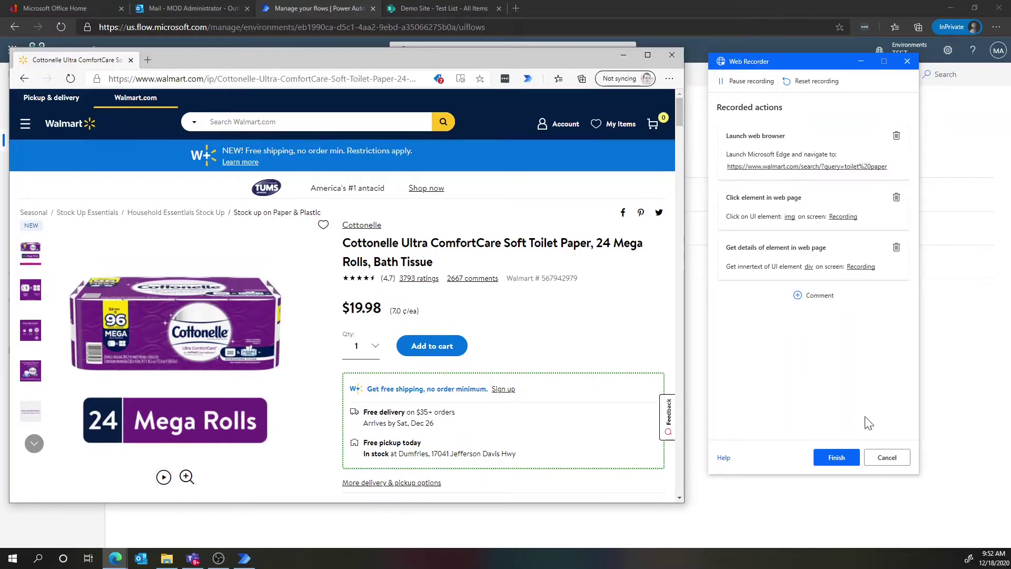
left_click(842, 456)
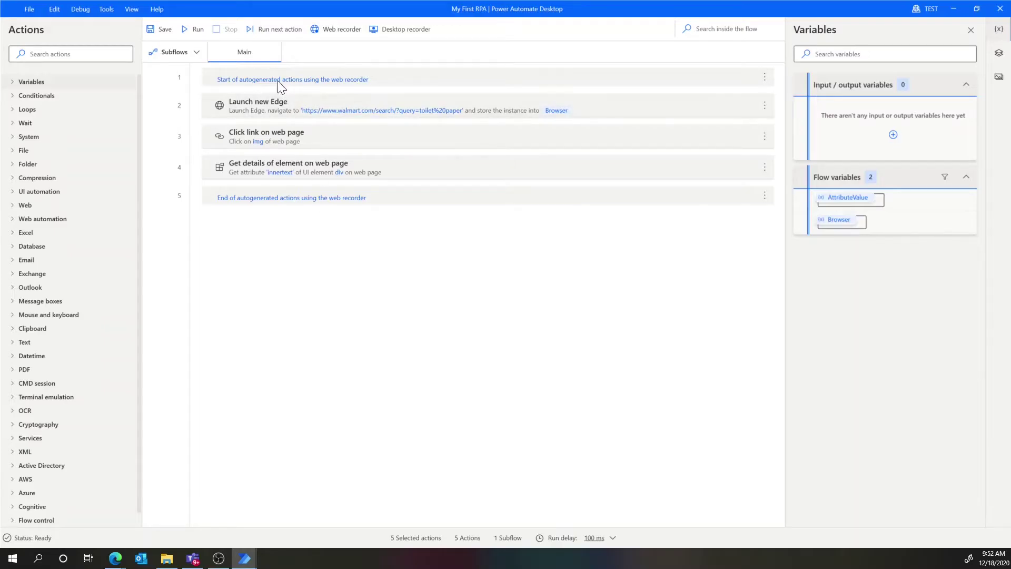
Step: Run the recorded flow, close the browser window it opens and inspect the AttributeValue flow variable
left_click(193, 29)
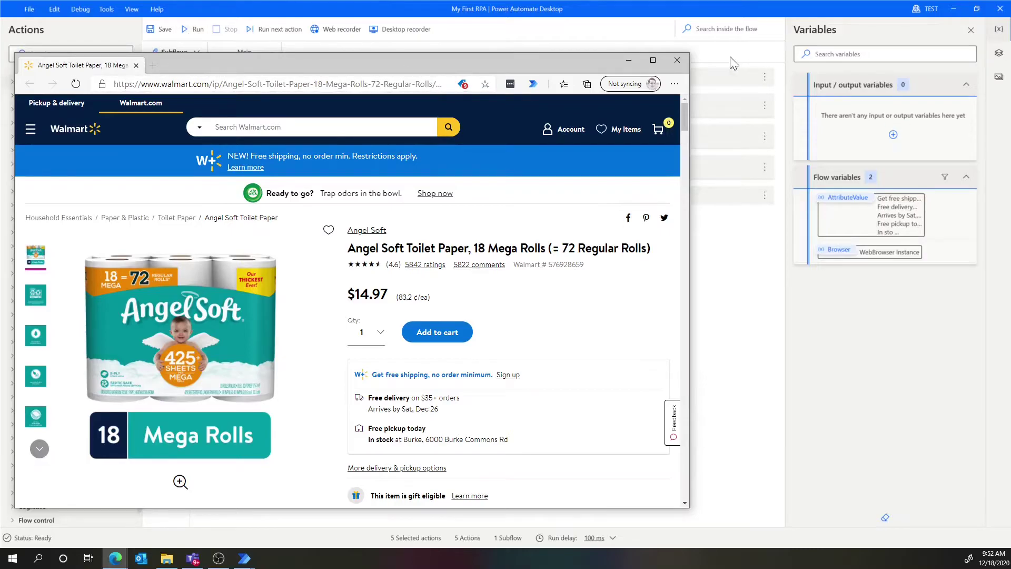
left_click(680, 62)
mouse_move(887, 212)
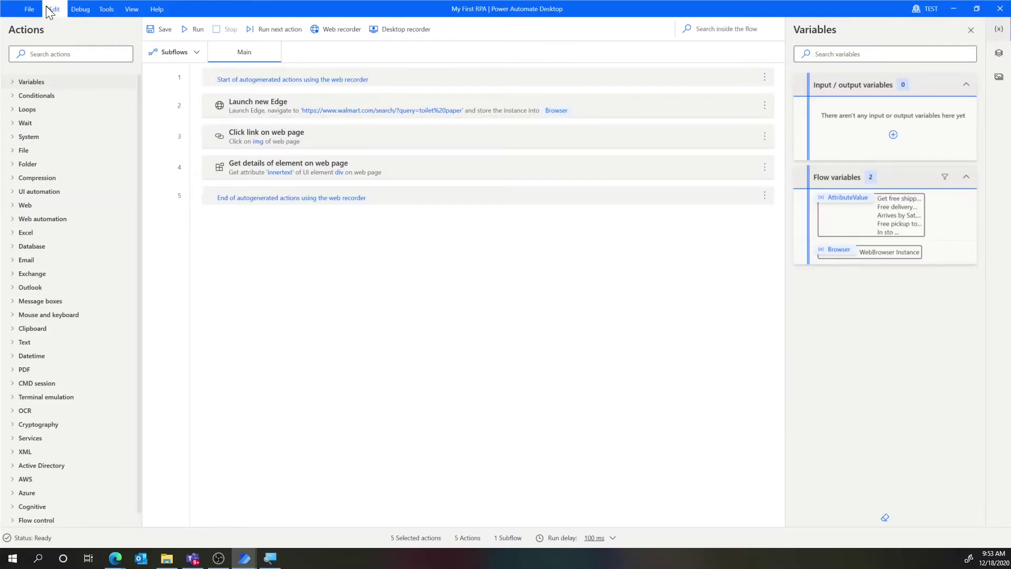
Step: Exit the My First RPA flow designer and open the Walmart Search flow for editing
left_click(29, 9)
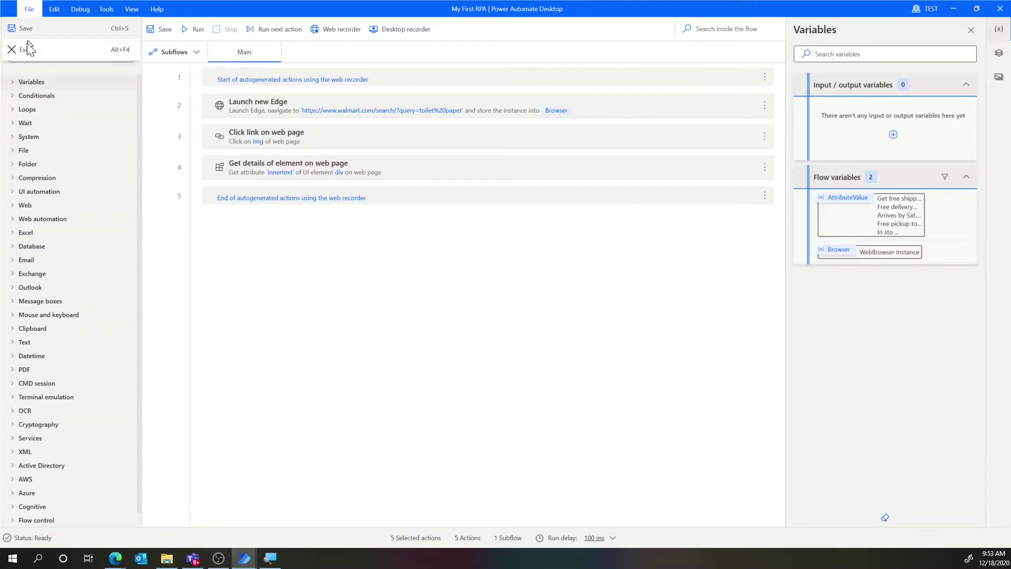
left_click(28, 44)
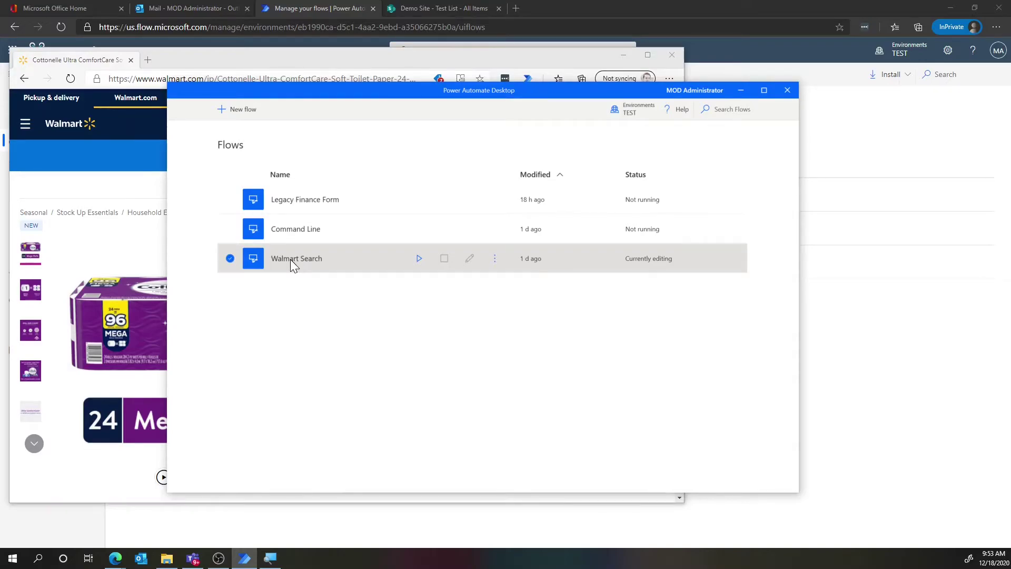
double_click(291, 261)
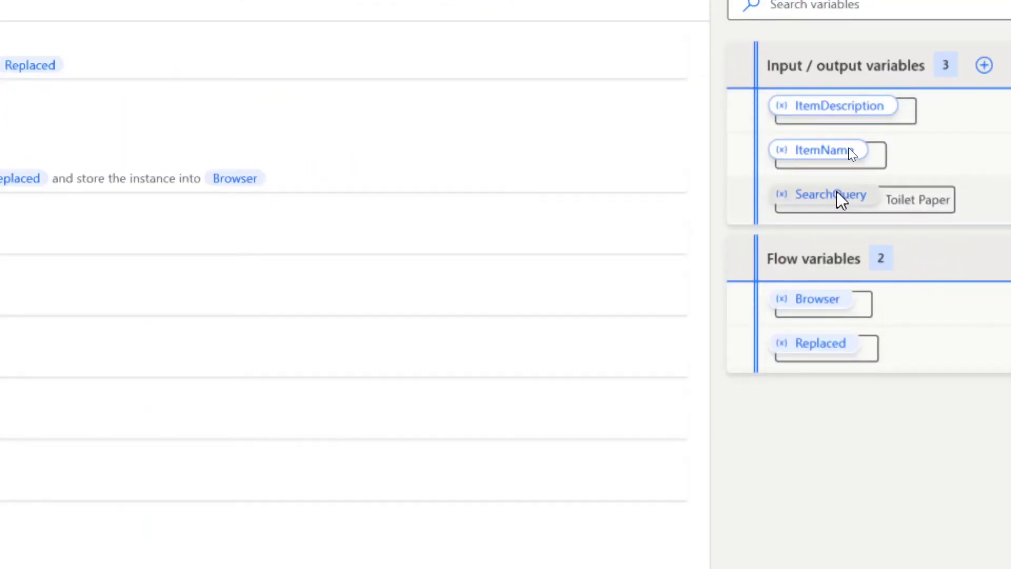
Step: Inspect the properties and default value of the SearchQuery input variable, and leave them as they are
mouse_move(838, 198)
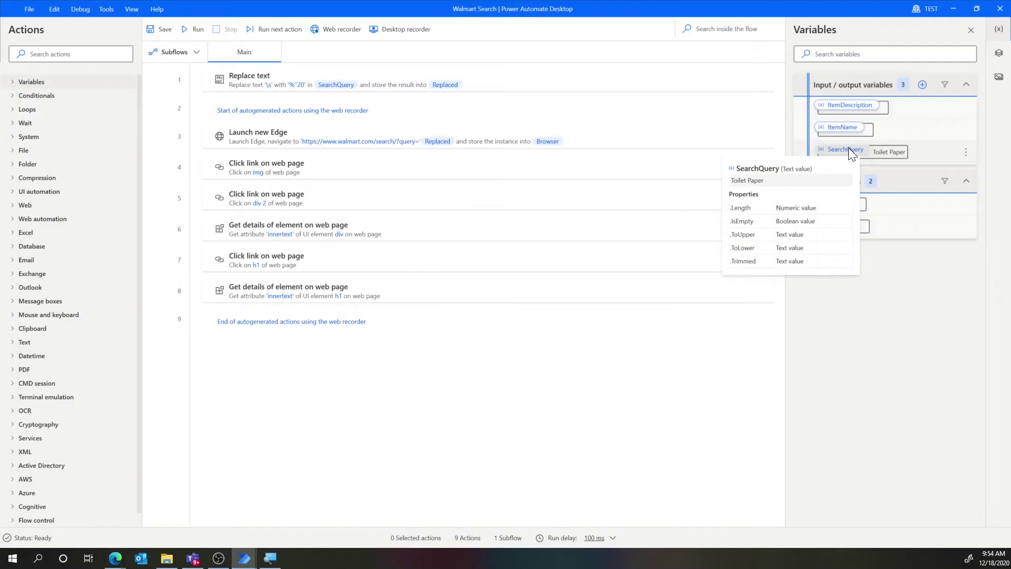
left_click(966, 152)
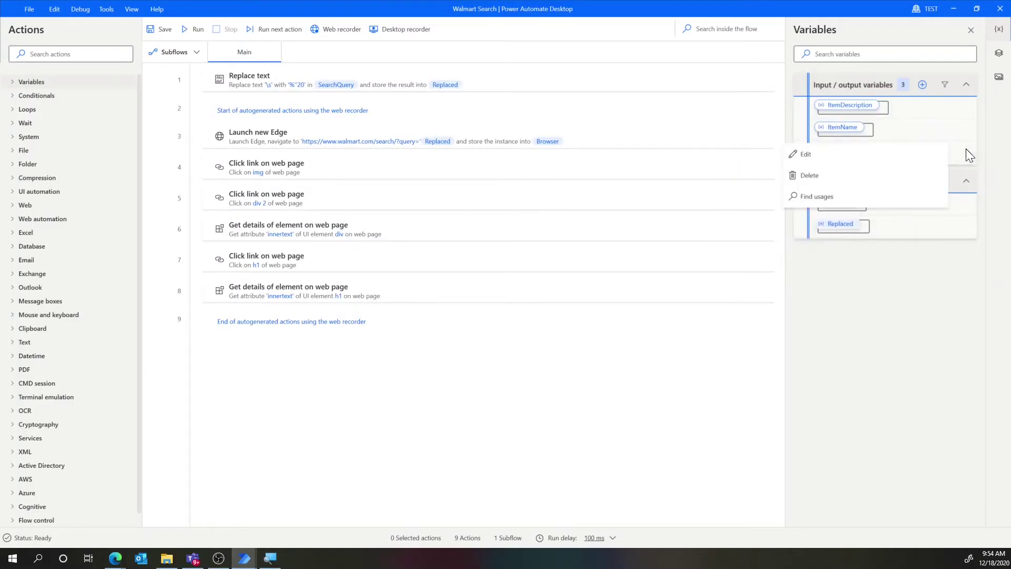
left_click(930, 152)
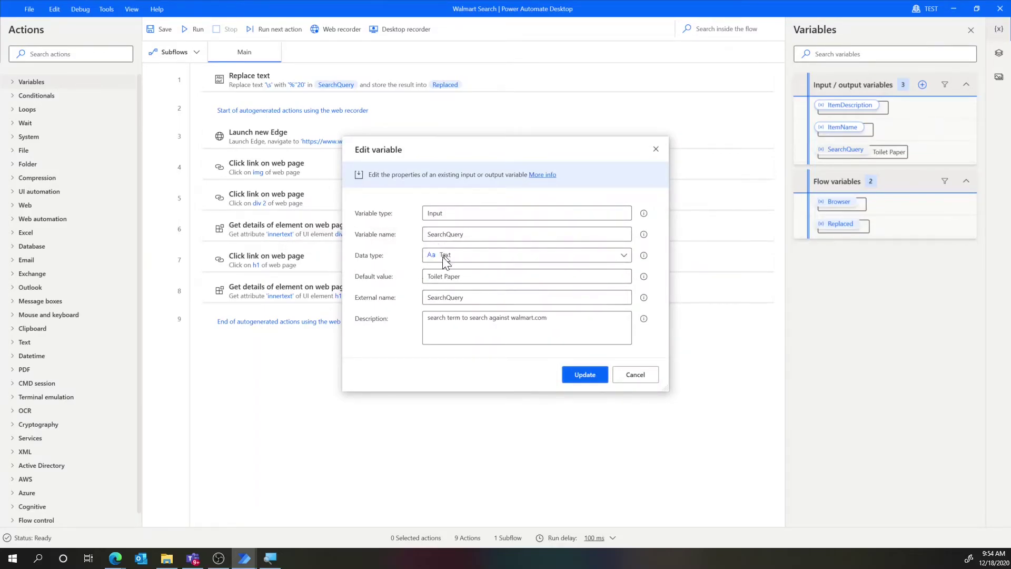
left_click(447, 278)
left_click(656, 149)
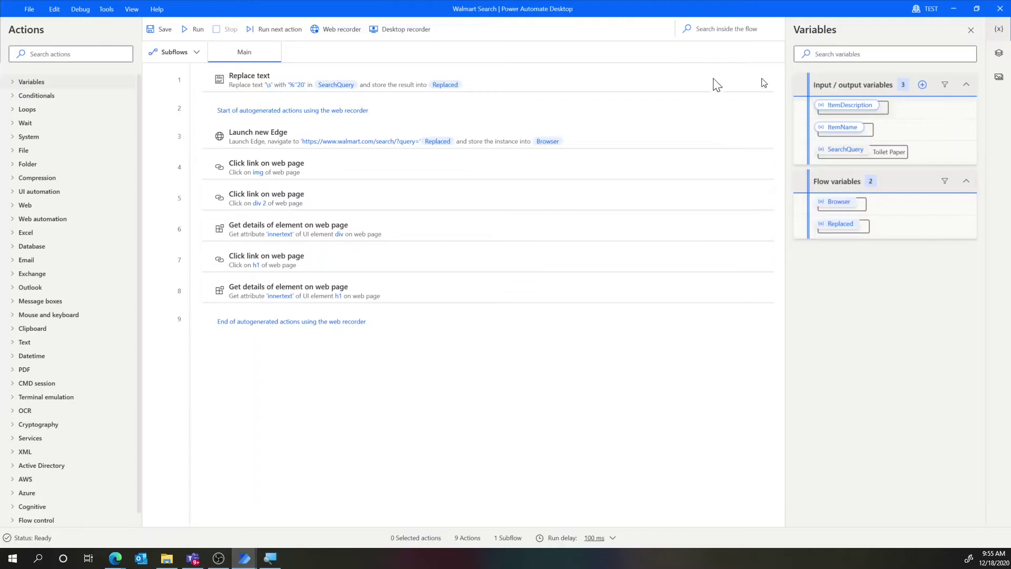
Step: Review the Replace text action's parameters, including its replacement value, and close it without saving
left_click(299, 74)
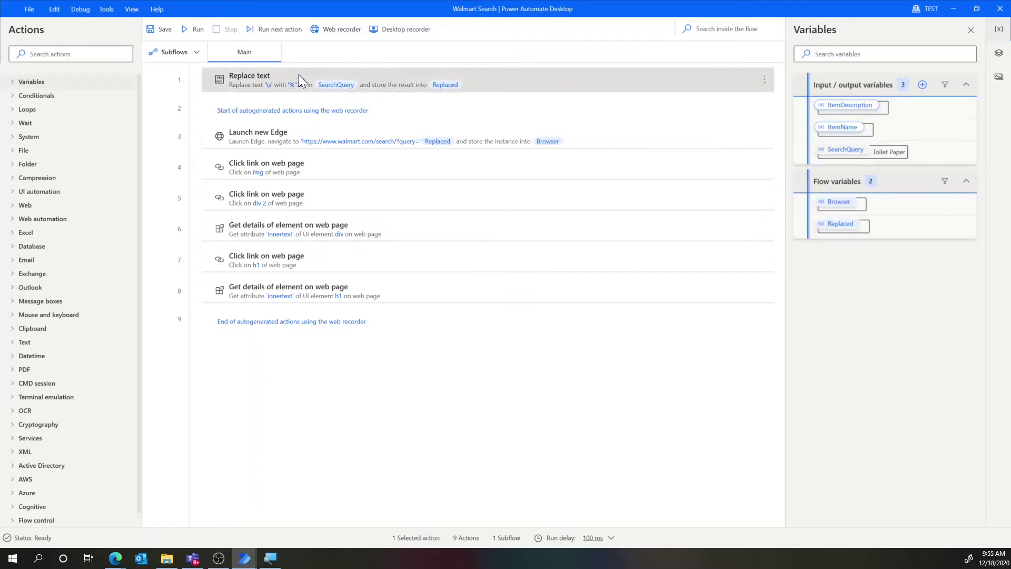
double_click(298, 75)
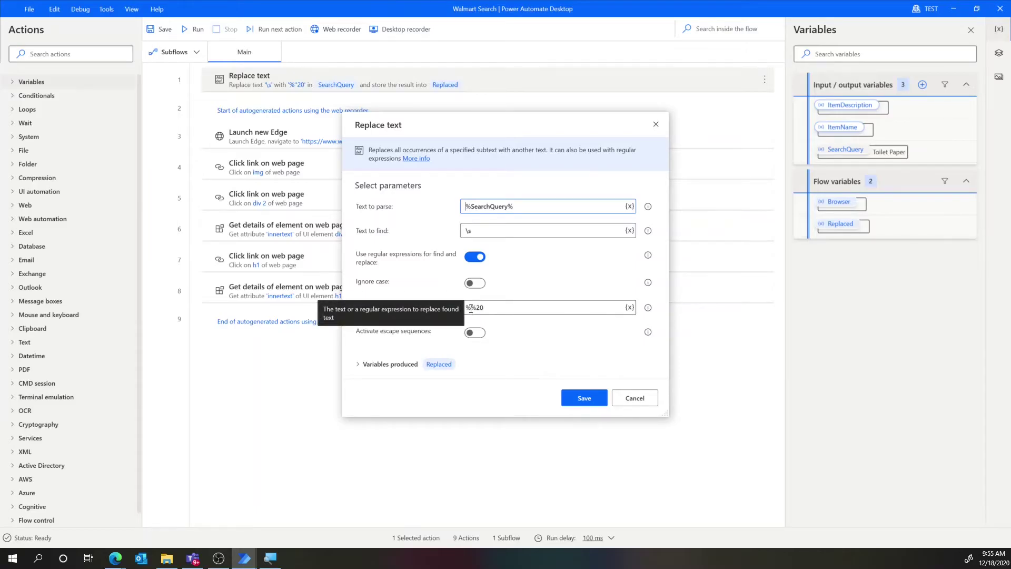
left_click_drag(471, 308, 485, 307)
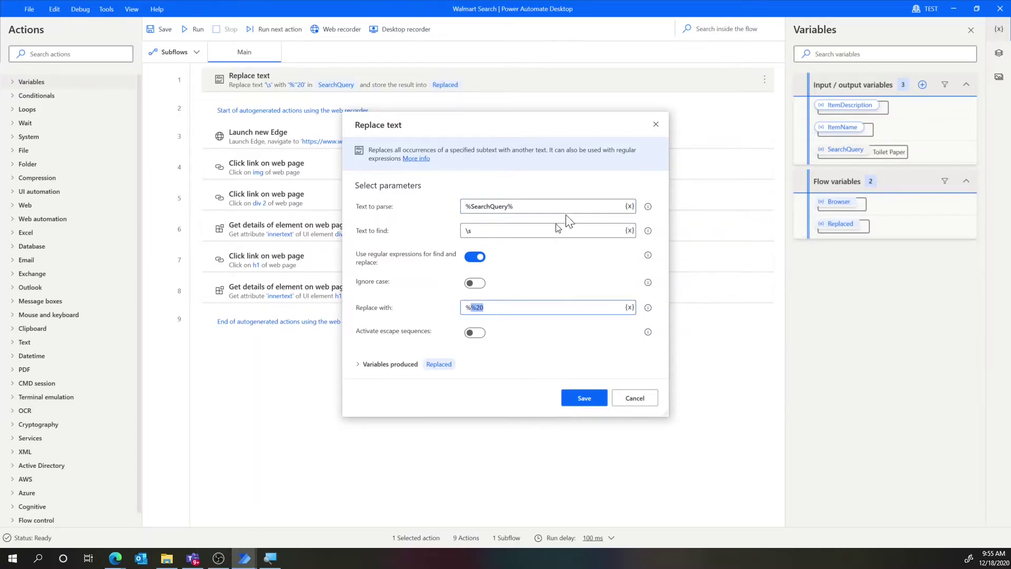
left_click(658, 125)
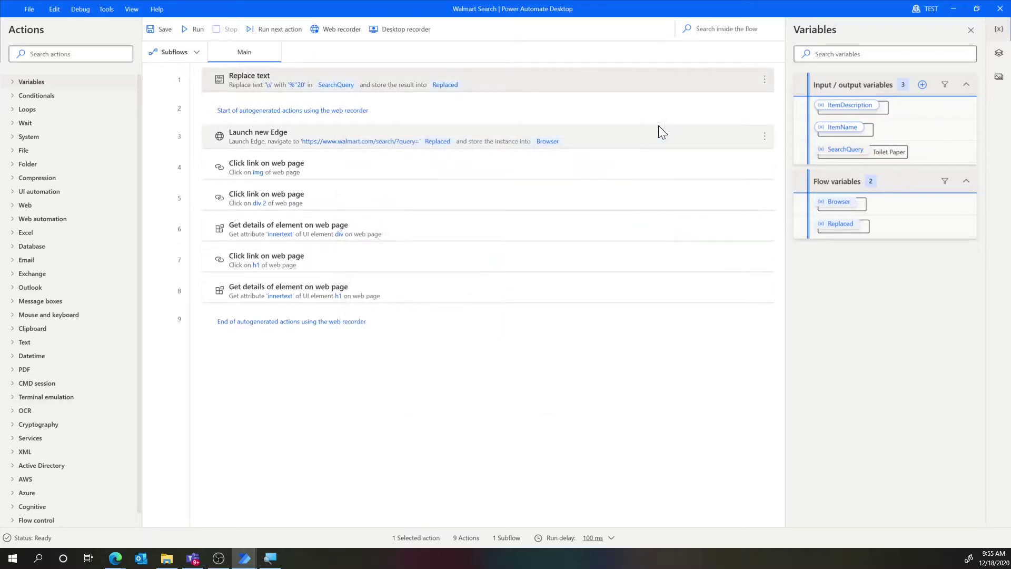
Step: Review how the Launch new Edge action uses the Replaced variable in its initial URL, and close it without saving
double_click(506, 131)
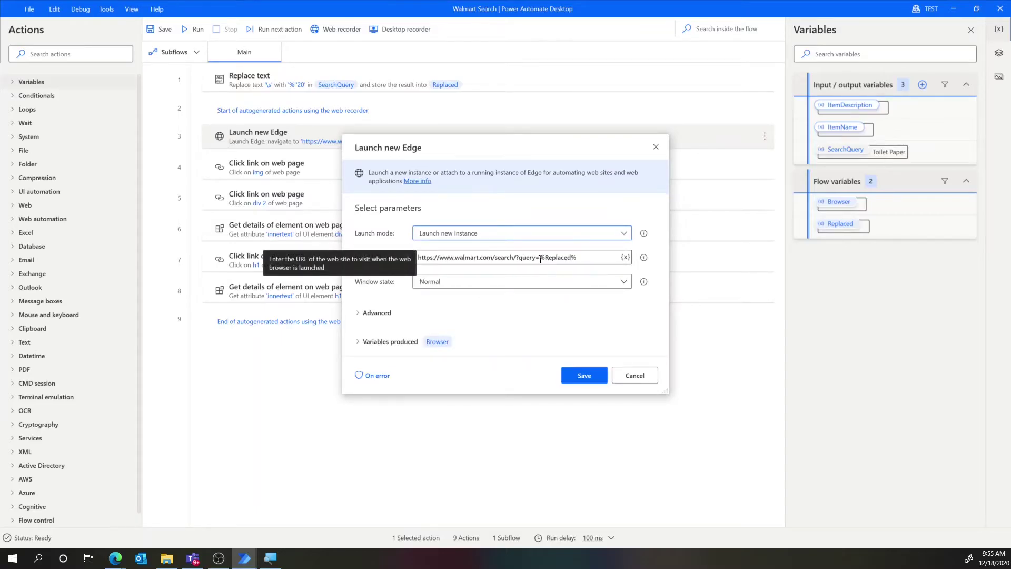
left_click_drag(540, 258, 581, 257)
left_click(581, 257)
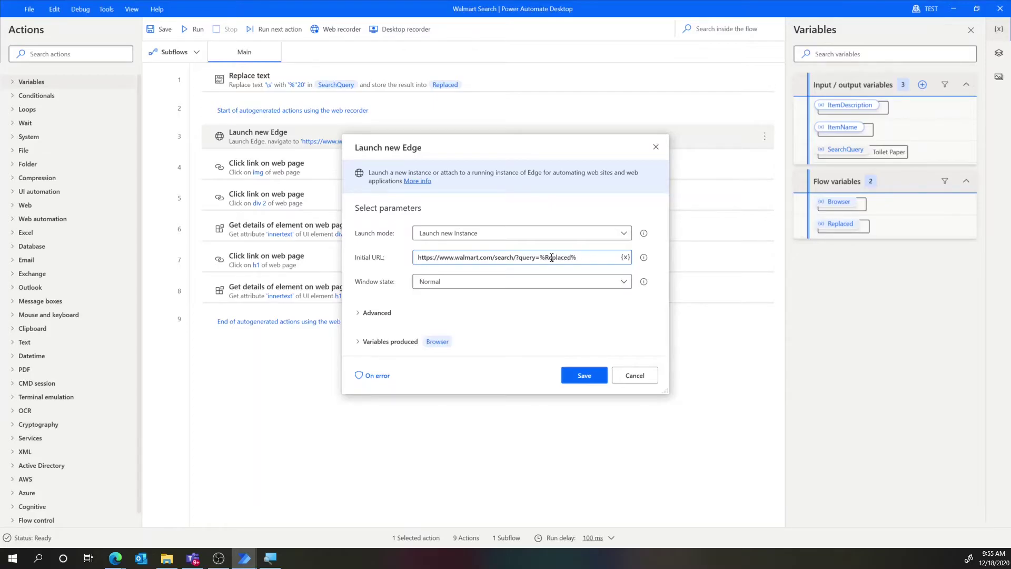
left_click_drag(541, 258, 582, 260)
left_click(654, 142)
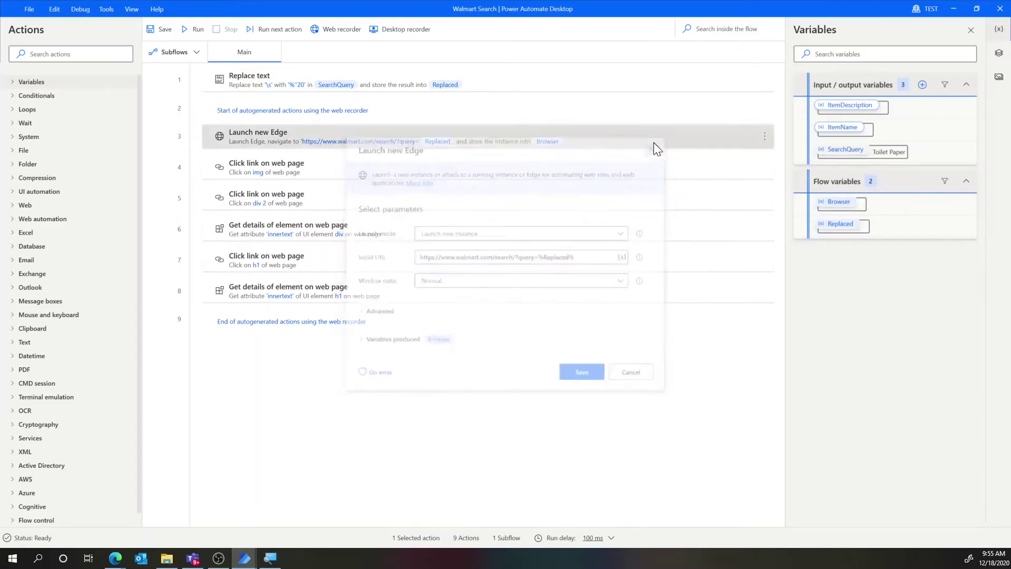
Step: Run the Walmart Search desktop flow, close the resulting browser window, and exit the flow designer and the desktop flows list
left_click(192, 30)
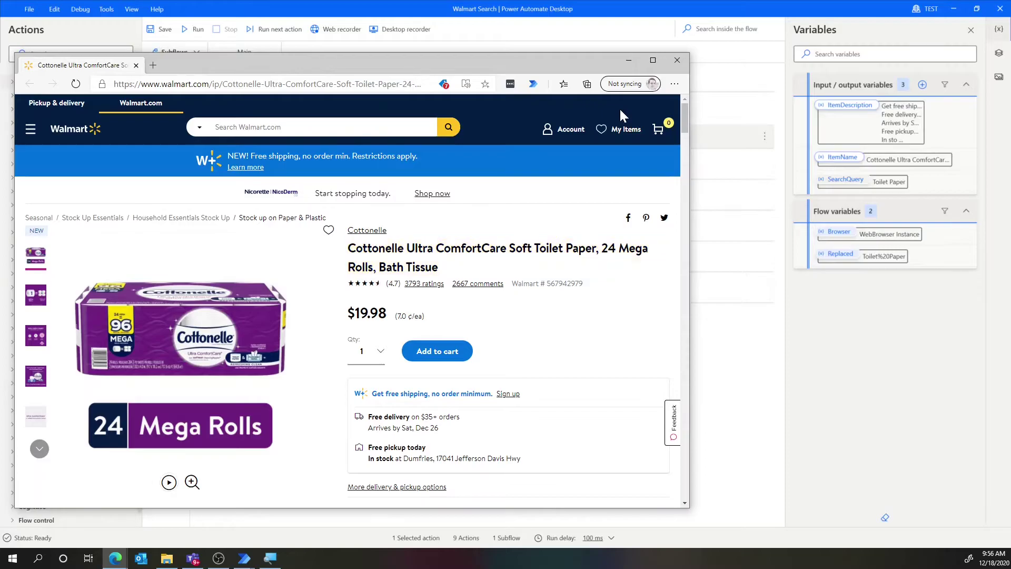
left_click(681, 59)
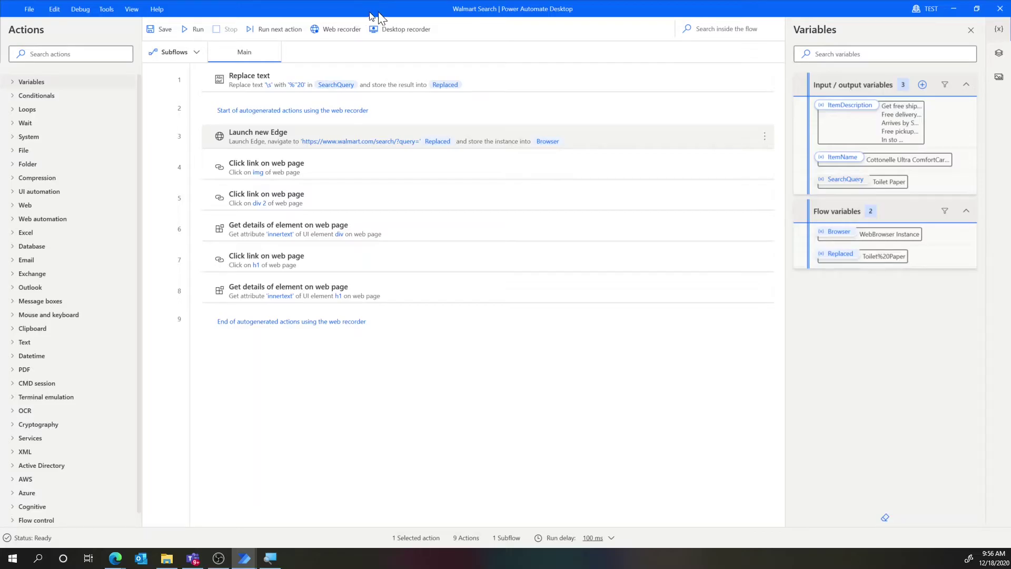
left_click(1000, 8)
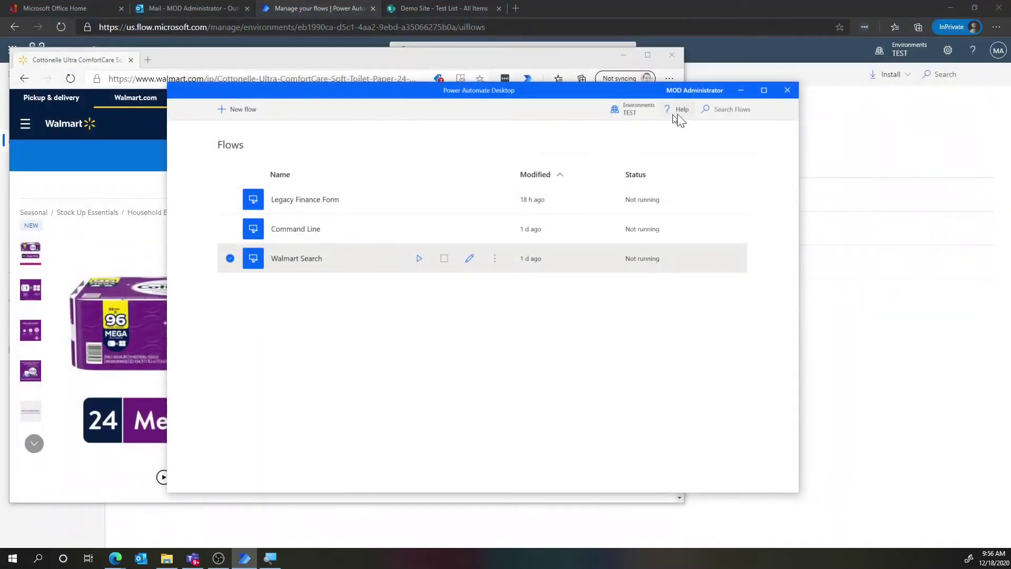
left_click(788, 90)
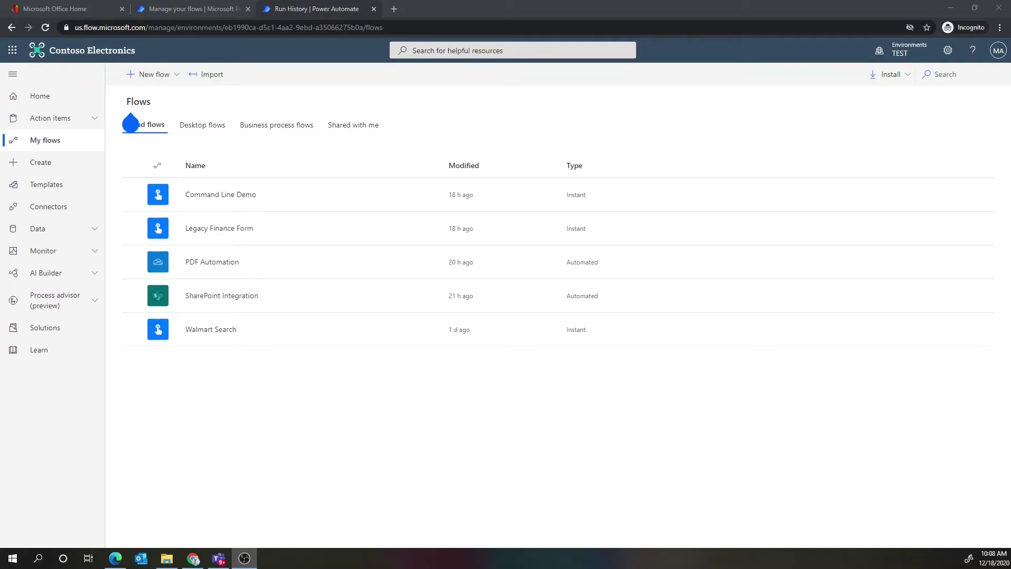
Step: Switch to Chrome and open the Walmart Search cloud flow for editing
left_click(193, 558)
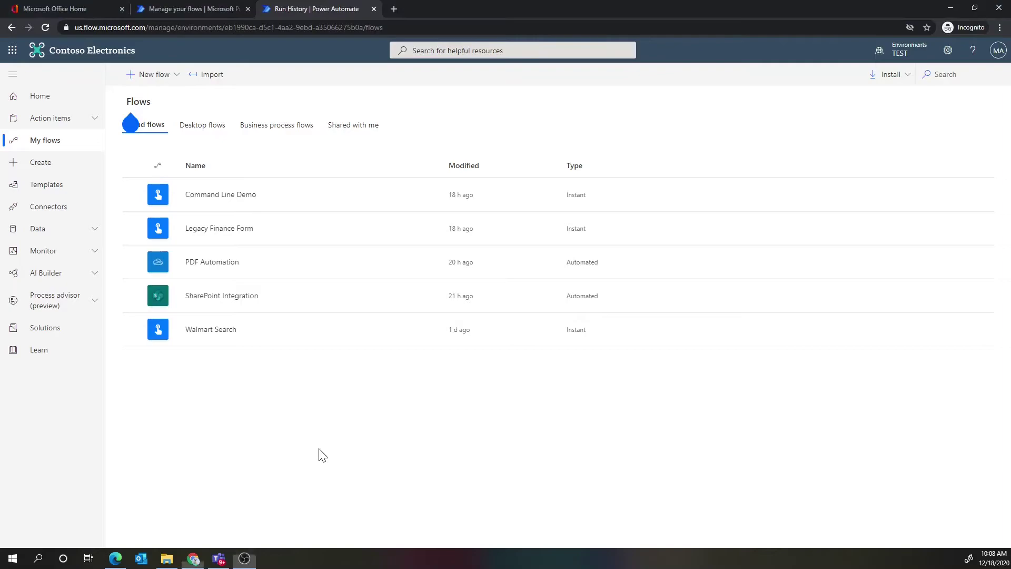
left_click(214, 331)
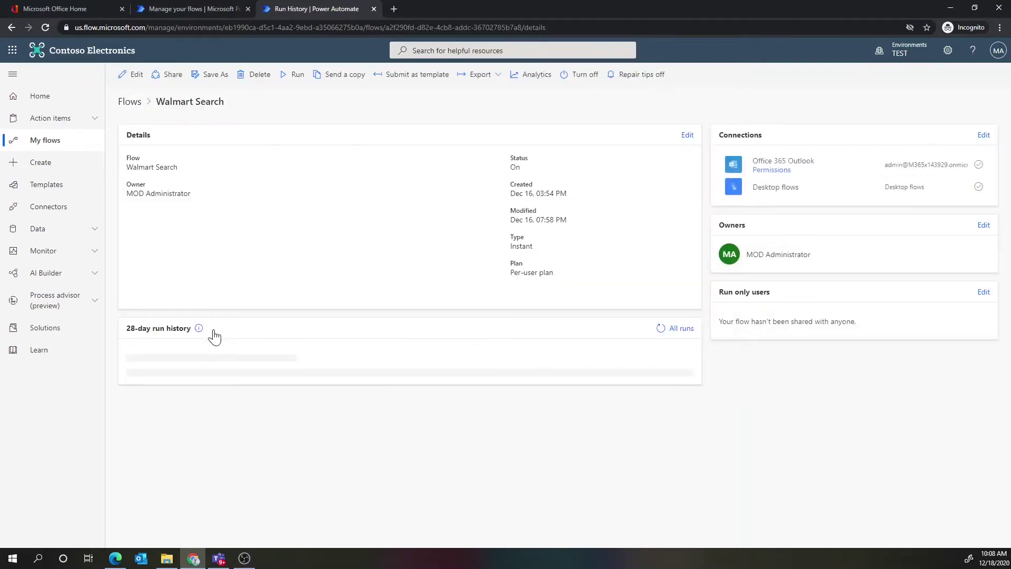
left_click(131, 75)
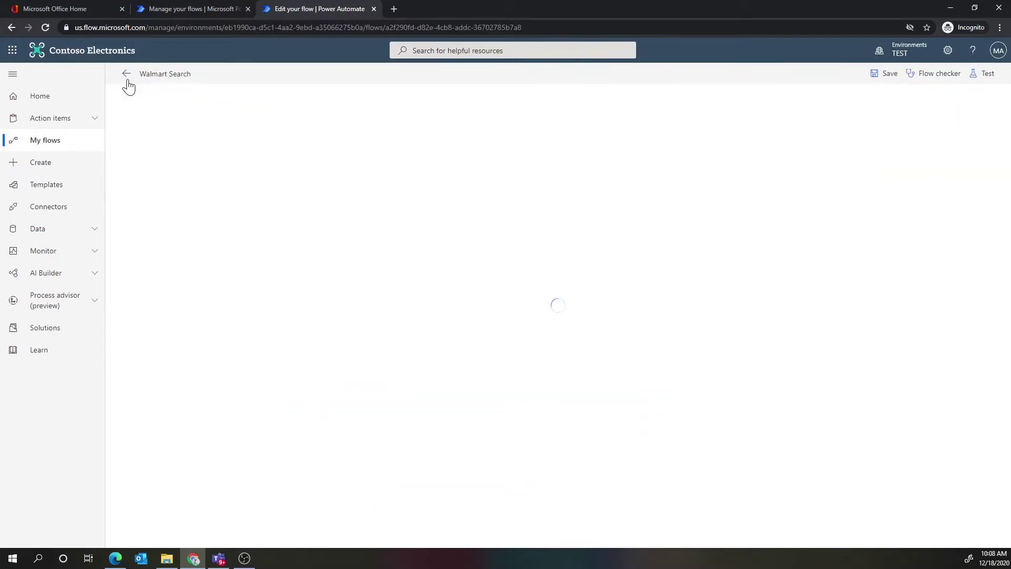
Step: Expand the manual trigger and the desktop flow action, and examine the action's SearchQuery input
left_click(526, 106)
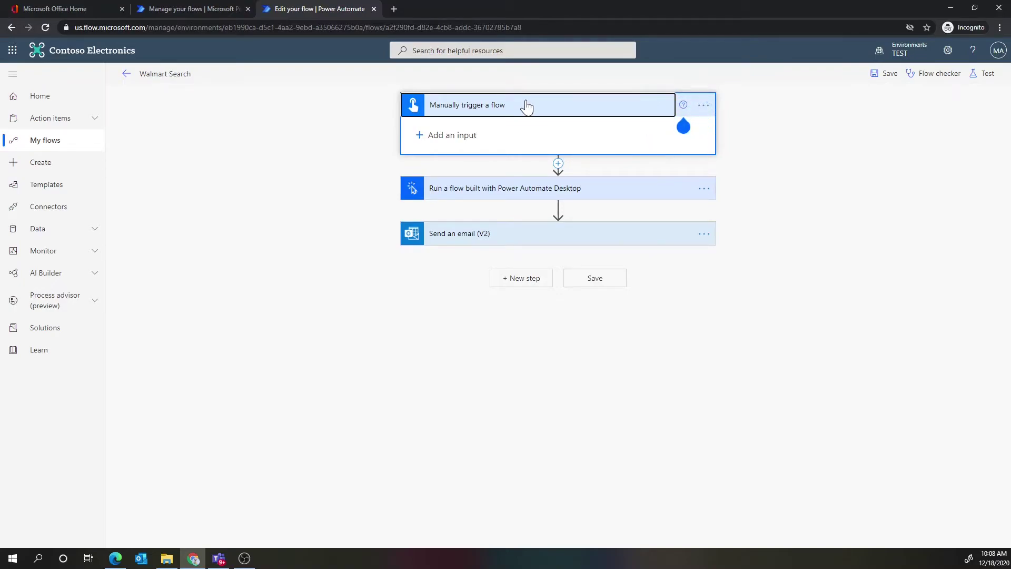
left_click(508, 196)
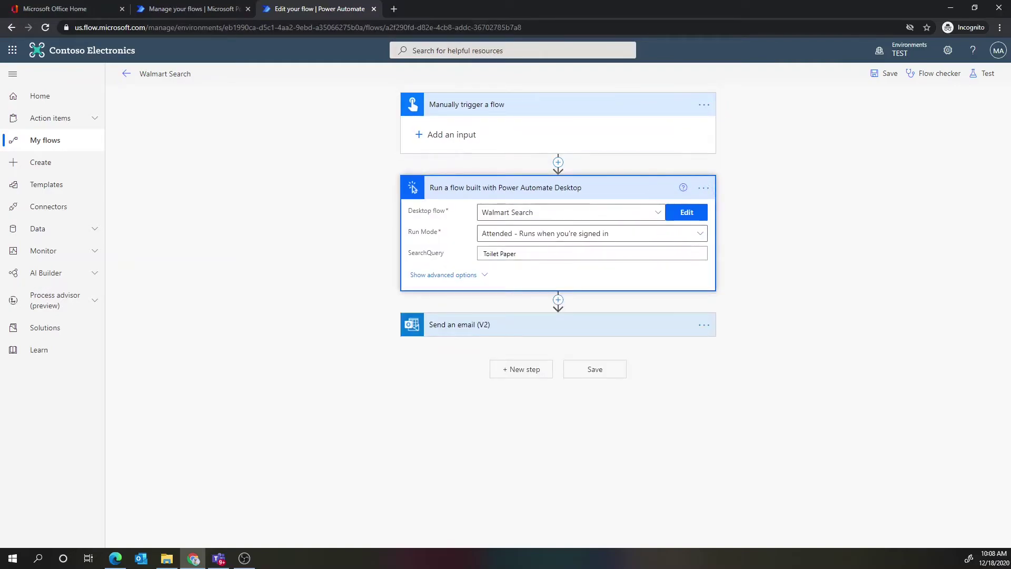
left_click_drag(529, 255, 474, 258)
left_click(517, 254)
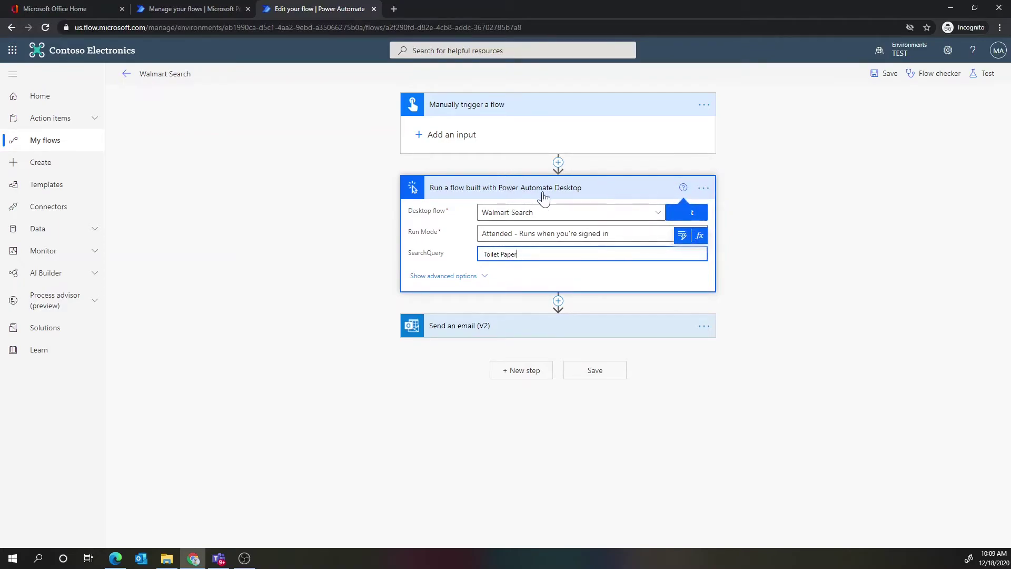
Step: Review the desktop flow and run mode choices without changing them, and expand the Send an email (V2) action
left_click(657, 213)
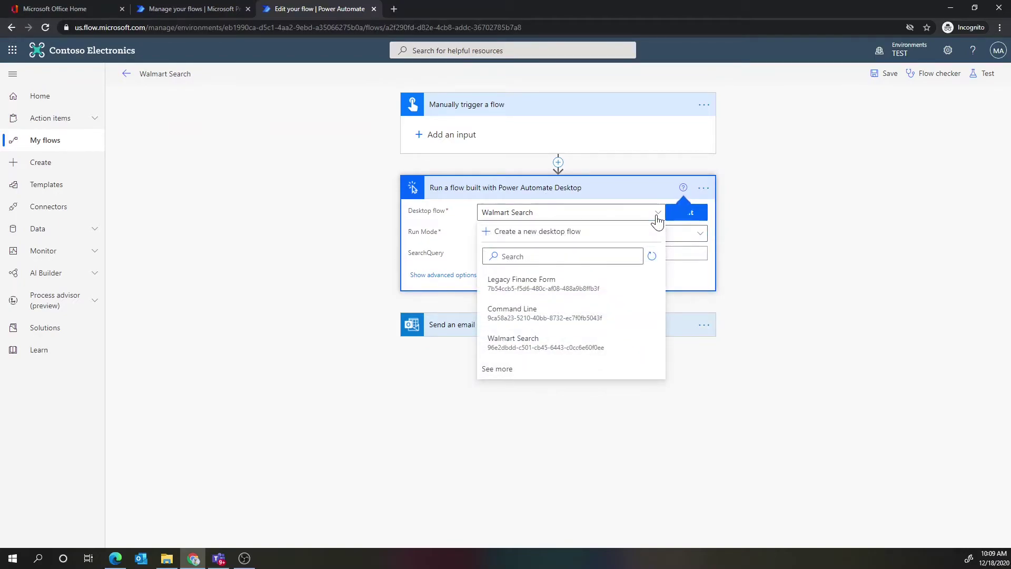
left_click(779, 236)
left_click(701, 239)
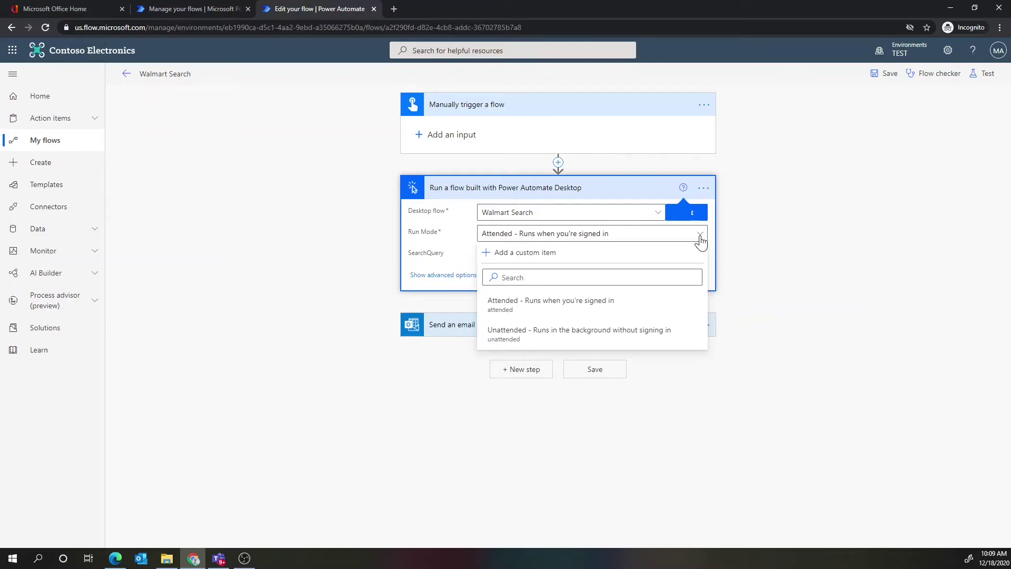
left_click(766, 261)
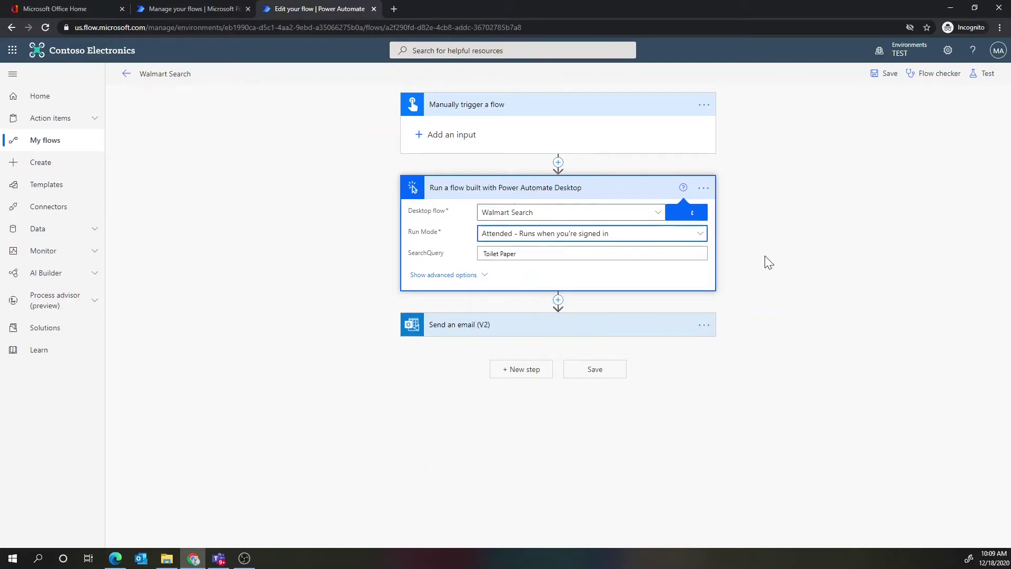
left_click(528, 325)
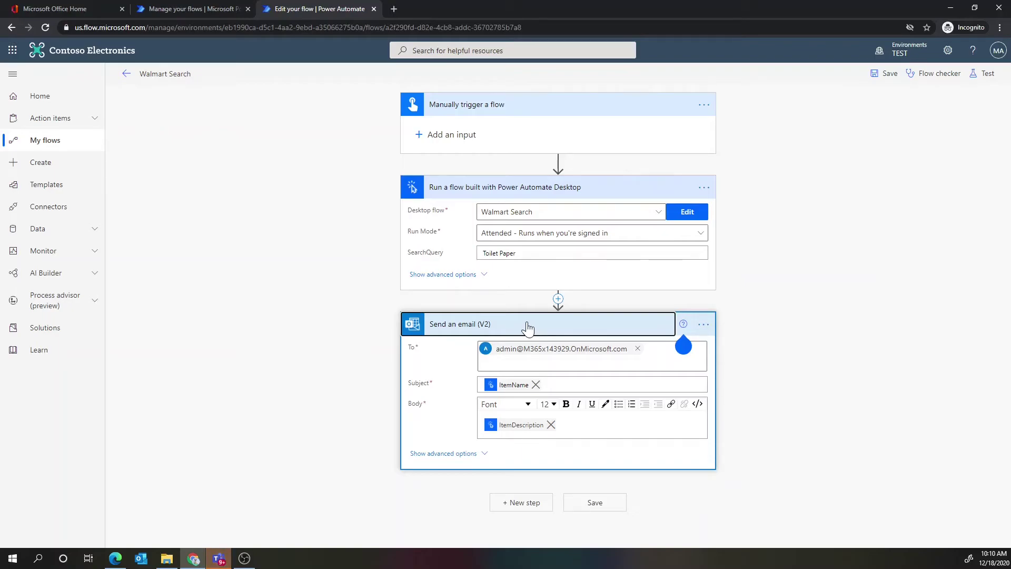
Step: Test the Walmart Search cloud flow by performing the trigger action manually, and start the run
left_click(982, 73)
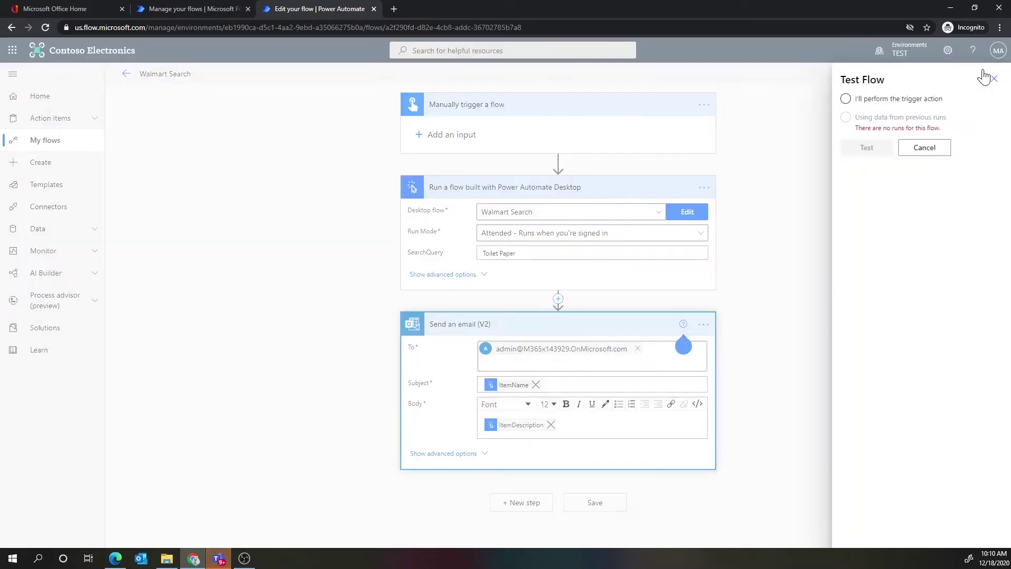
left_click(914, 104)
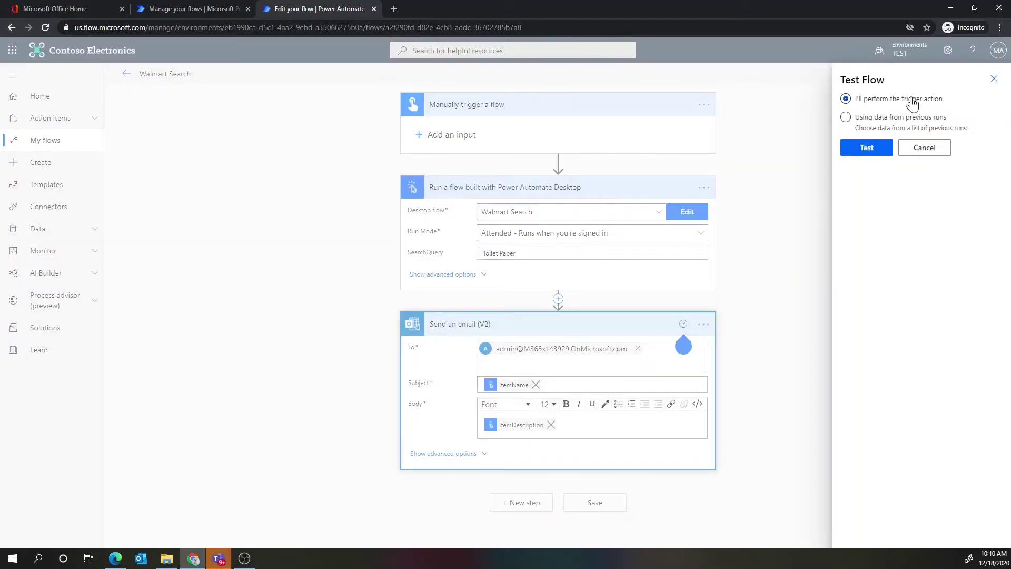
left_click(864, 148)
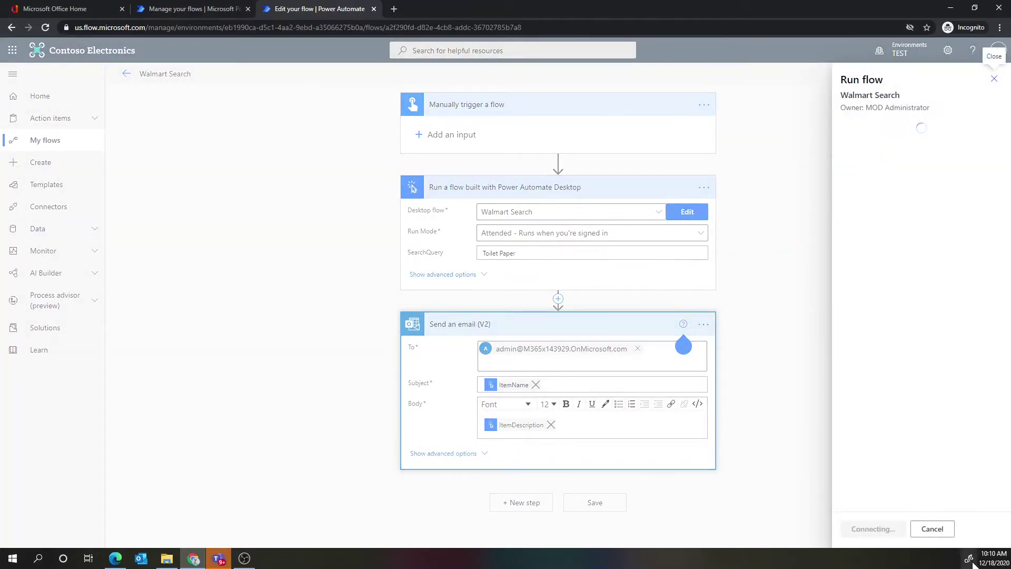
left_click(870, 530)
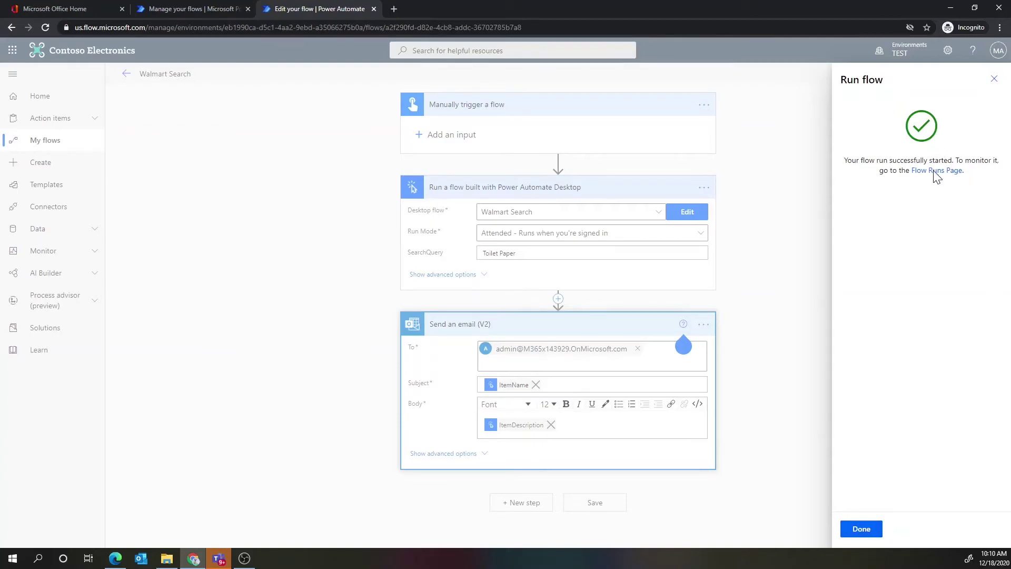
Step: Open the running test from the flow's run history and switch to the Edge window to watch the automation
left_click(936, 171)
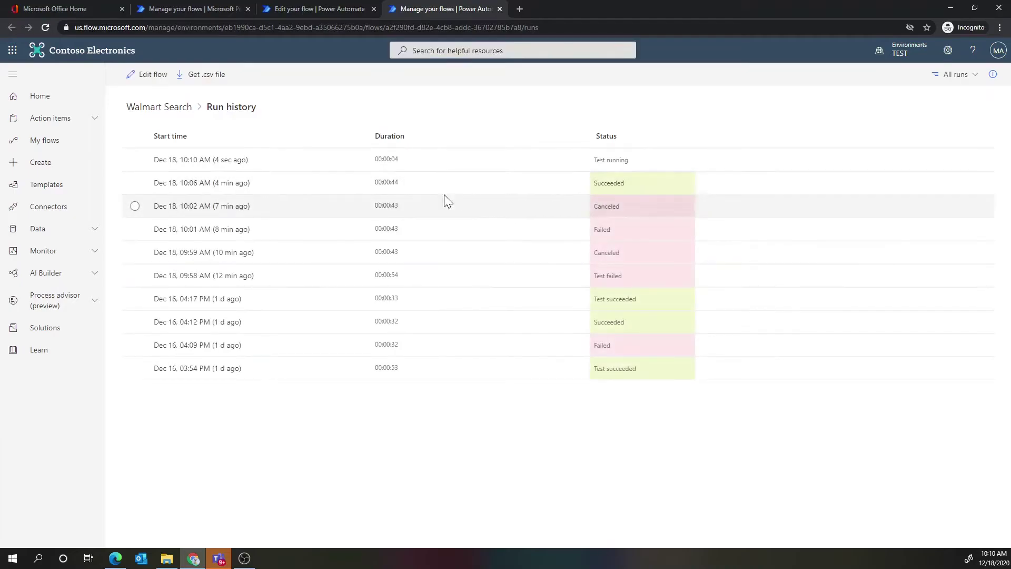
left_click(201, 162)
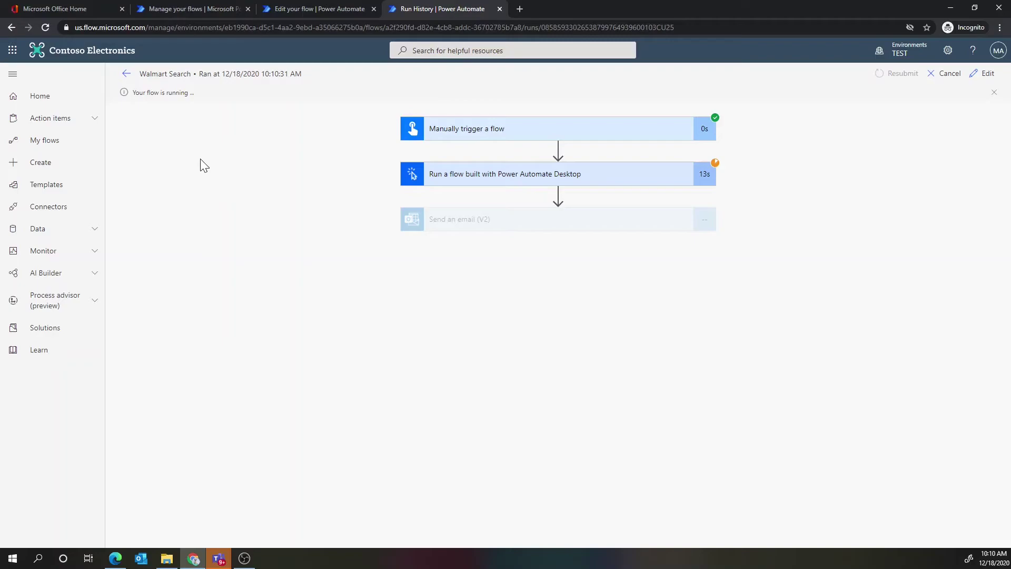
mouse_move(115, 558)
left_click(160, 514)
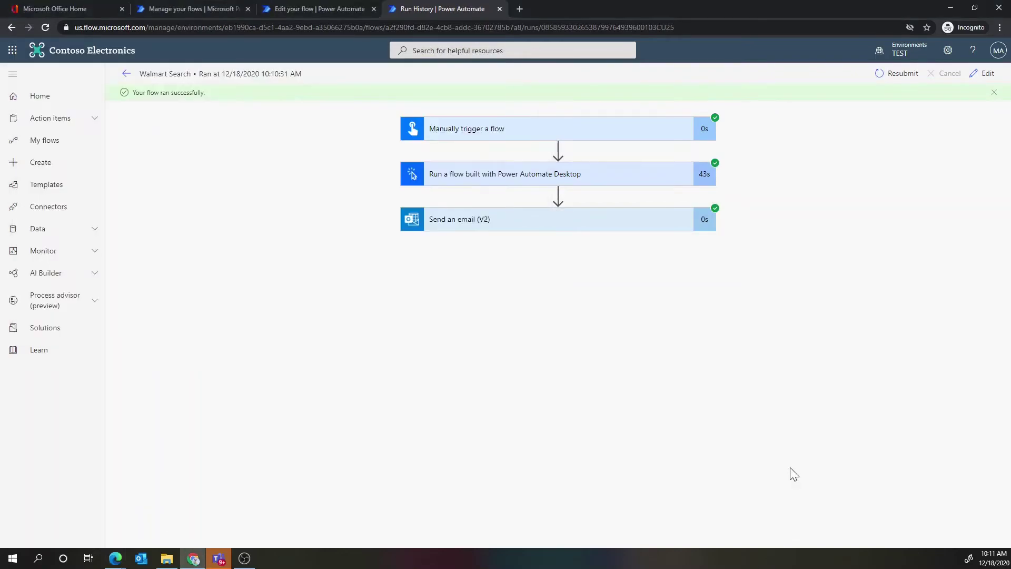
Step: Examine the desktop flow action's inputs and outputs in the finished run, and copy the ItemName output
left_click(528, 179)
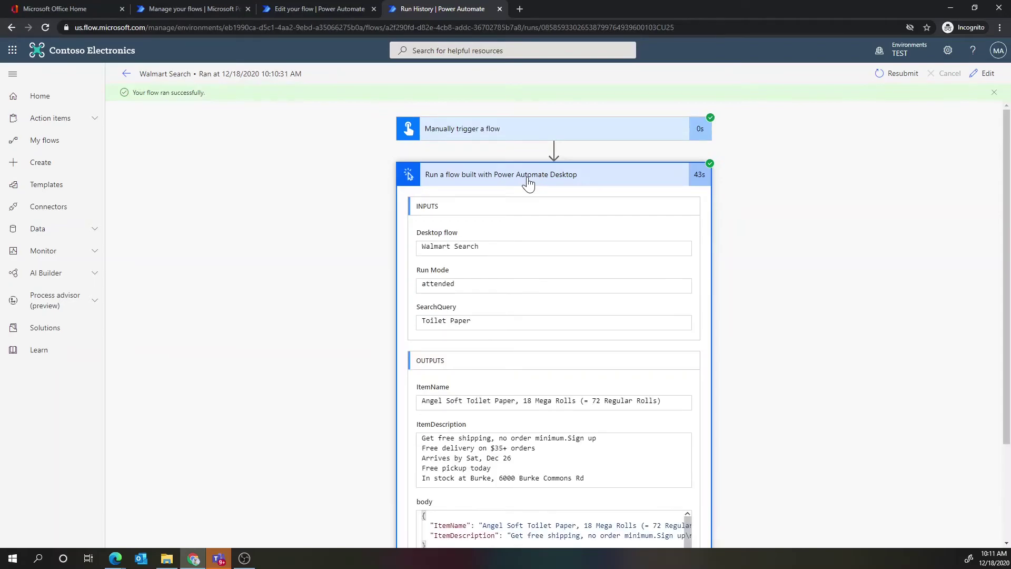
scroll(361, 335, "down", 1)
scroll(361, 335, "down", 1)
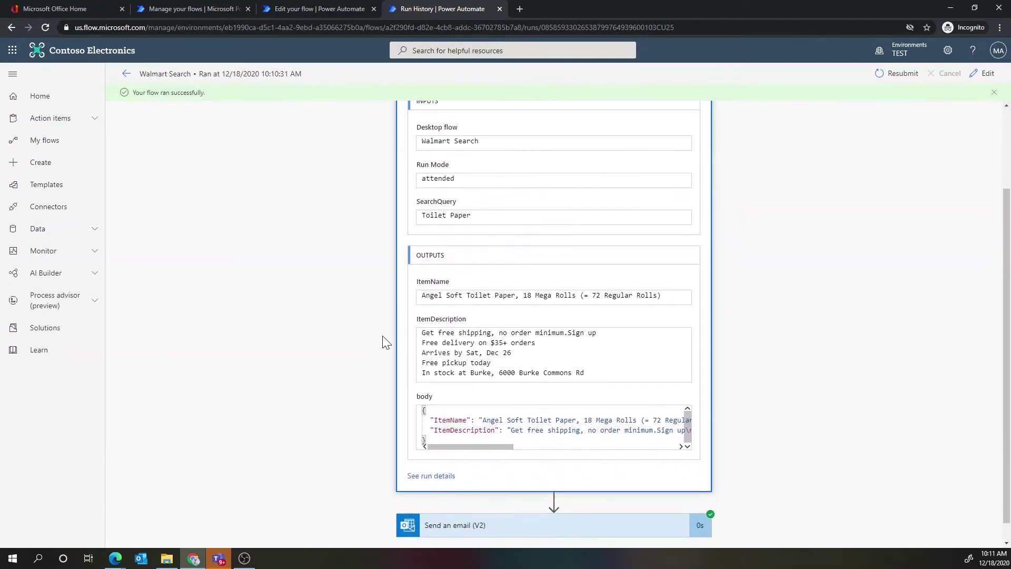
left_click_drag(422, 295, 664, 311)
key("ctrl+c")
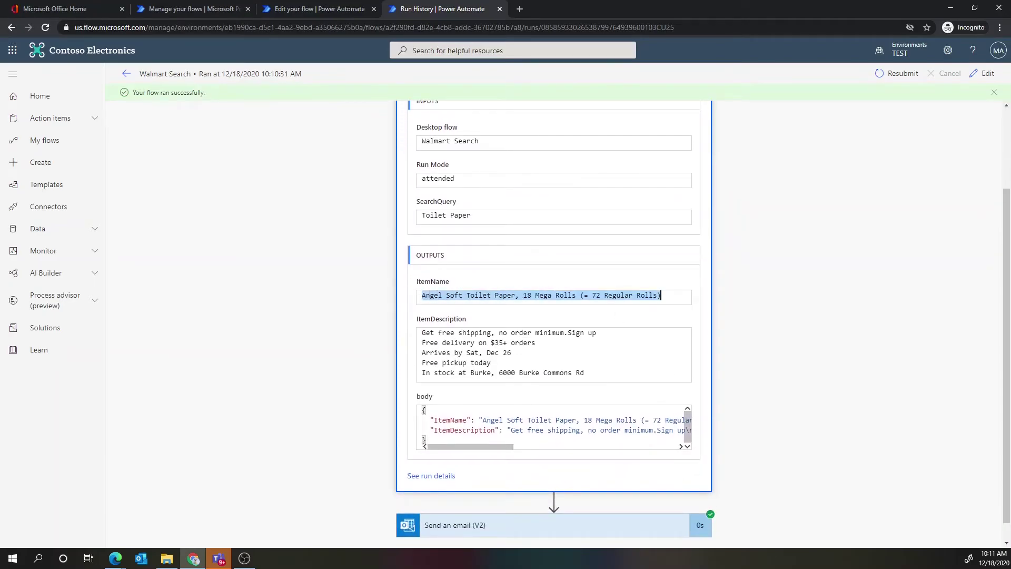
Step: Copy the ItemDescription output of the desktop flow run and examine the inputs of the Send an email (V2) action
key("Right")
left_click_drag(422, 332, 585, 373)
key("ctrl+c")
key("Right")
scroll(363, 378, "down", 1)
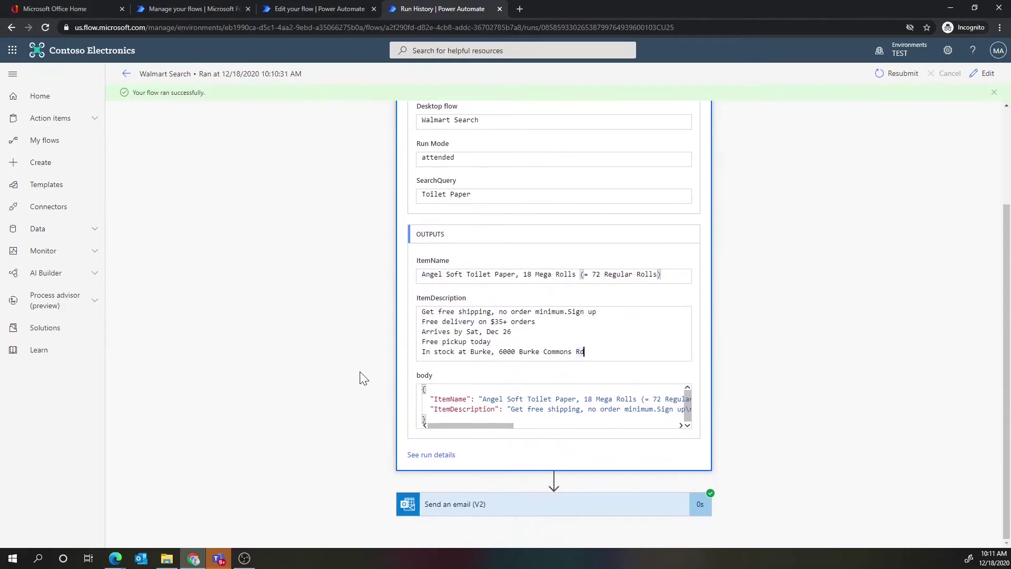
left_click(450, 516)
scroll(346, 377, "down", 5)
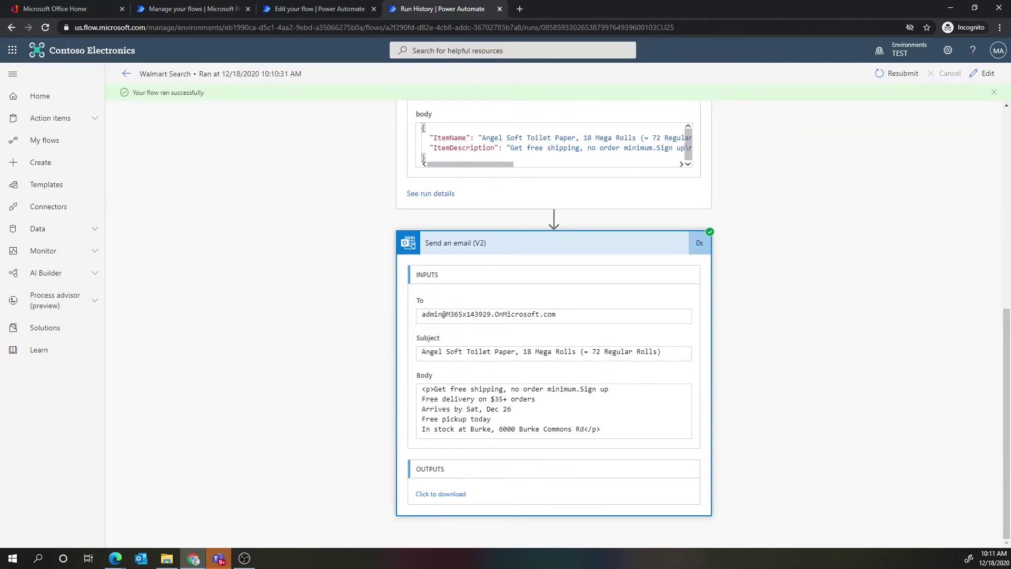
Step: Open Outlook from the Office home page and read the newest inbox message sent by the flow, highlighting the end of its body
left_click(68, 12)
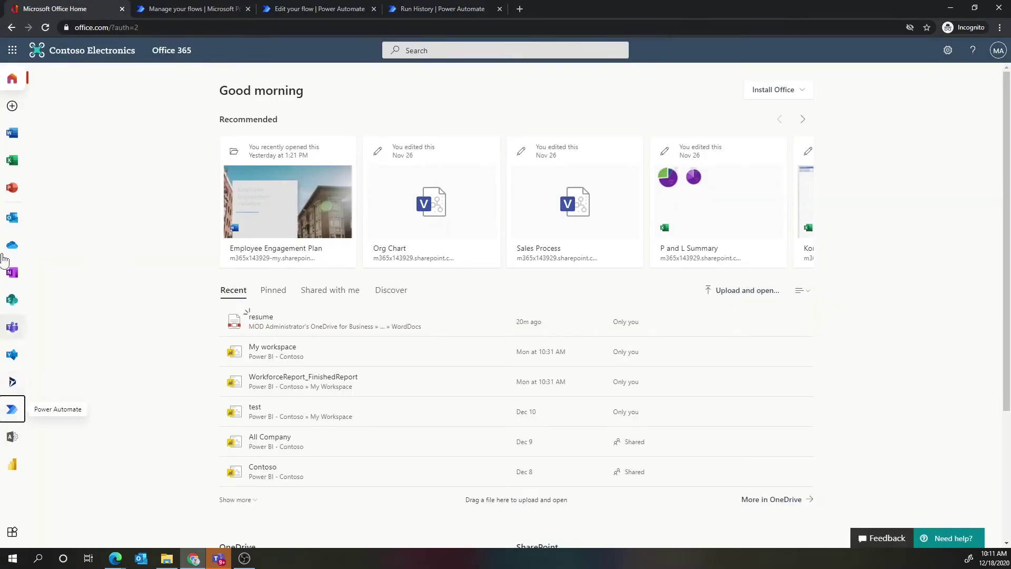
left_click(12, 217)
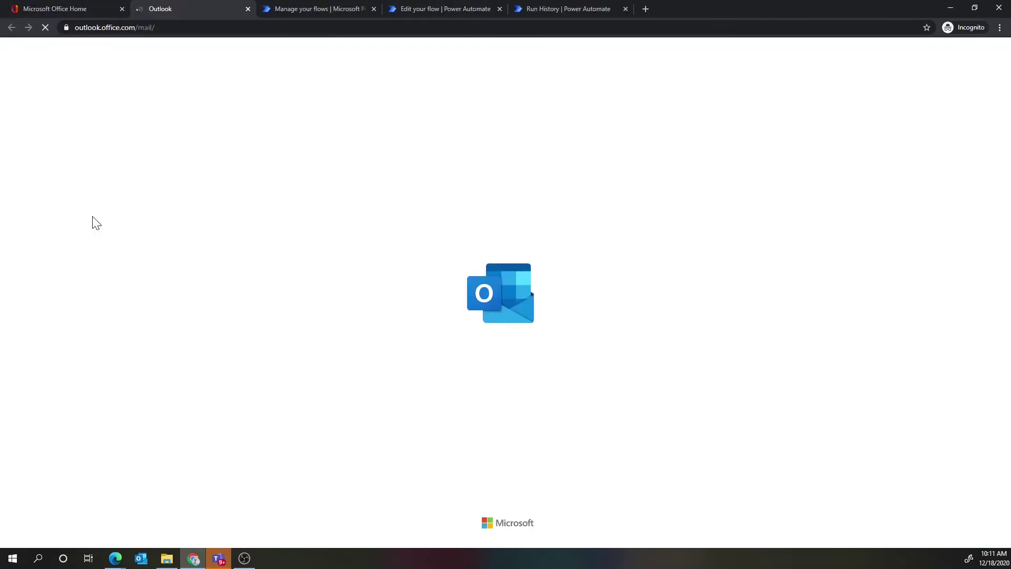
left_click(228, 140)
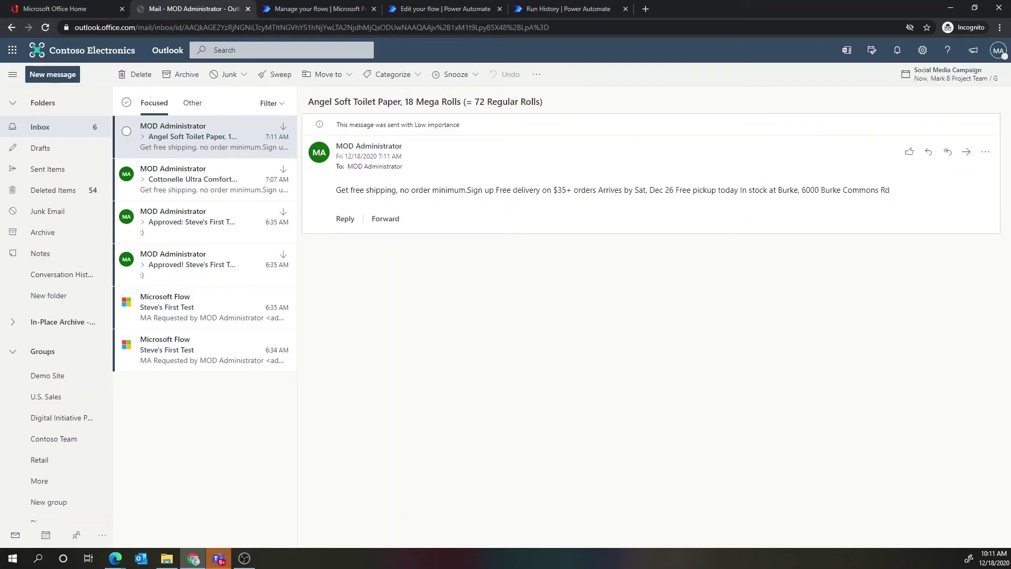
left_click_drag(738, 191, 902, 195)
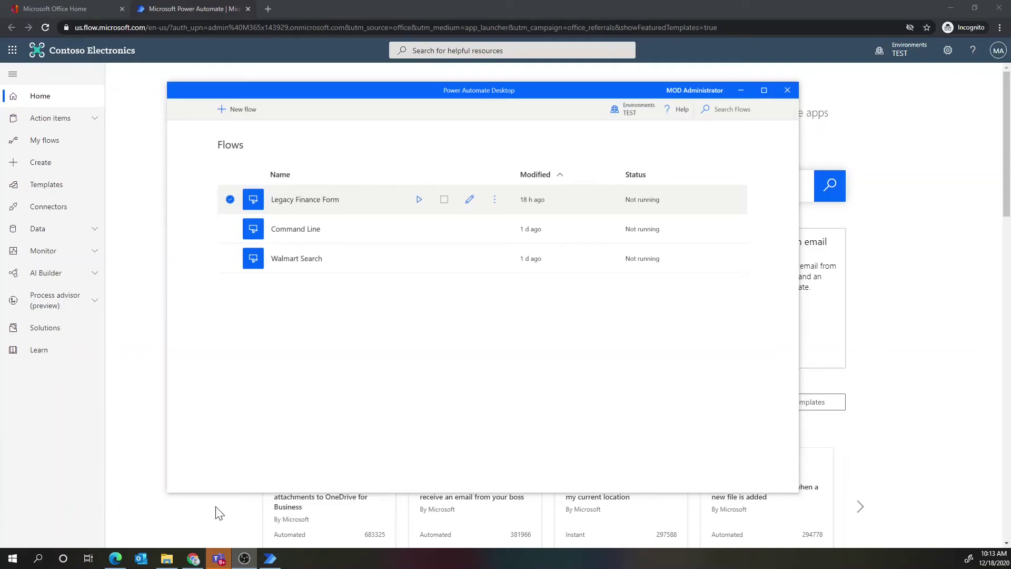
Step: Launch LegacyFinanceForm.exe from the UI Flows folder and place its window over the folder
left_click(166, 558)
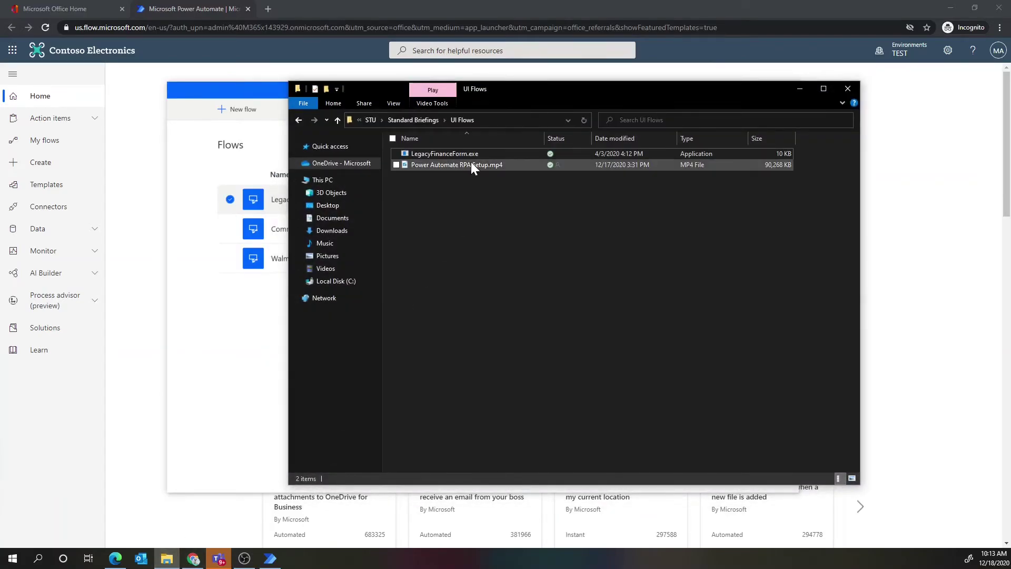
double_click(469, 153)
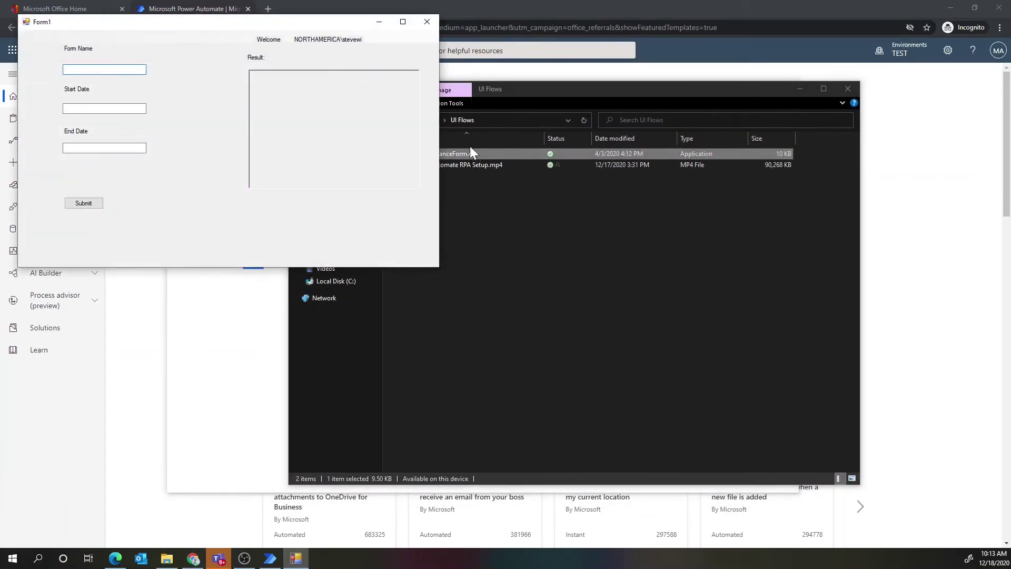
left_click_drag(245, 22, 531, 166)
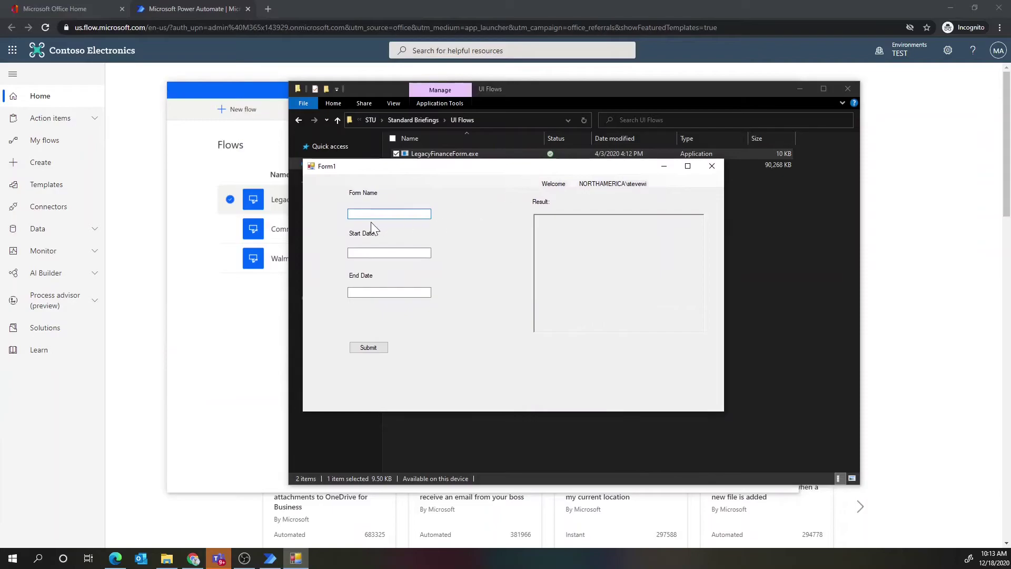
Step: Fill in the form name, start date 1/1/2020 and end date 12/1/2020, and submit the form
type("Steves Form")
key("Tab")
left_click(377, 253)
type("1/1/2020")
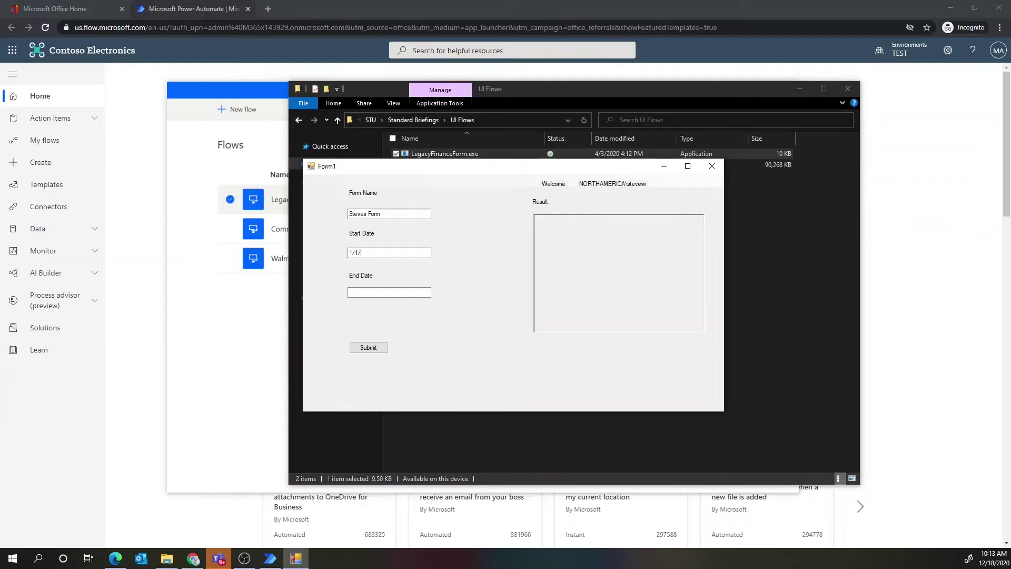
left_click(389, 292)
type("12/1/2020")
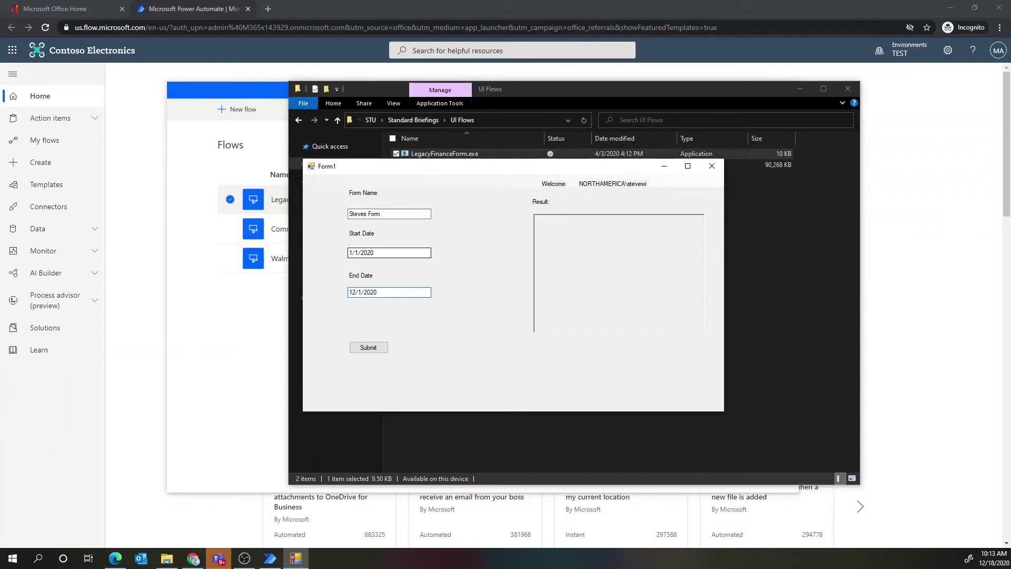
left_click(383, 348)
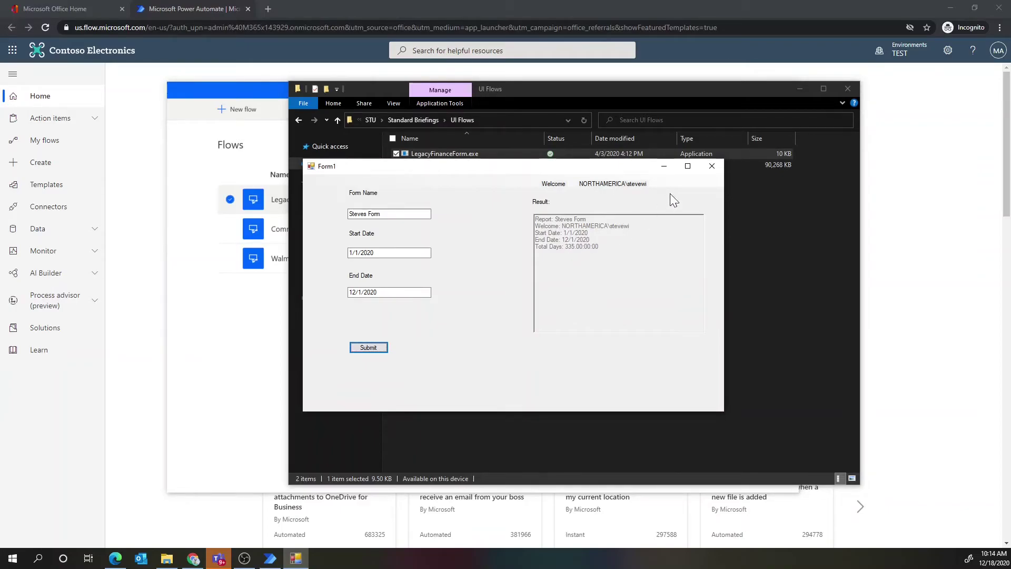
Step: Close the form and create a Power Automate Desktop flow named My First Desktop Automation
left_click(718, 167)
left_click(238, 355)
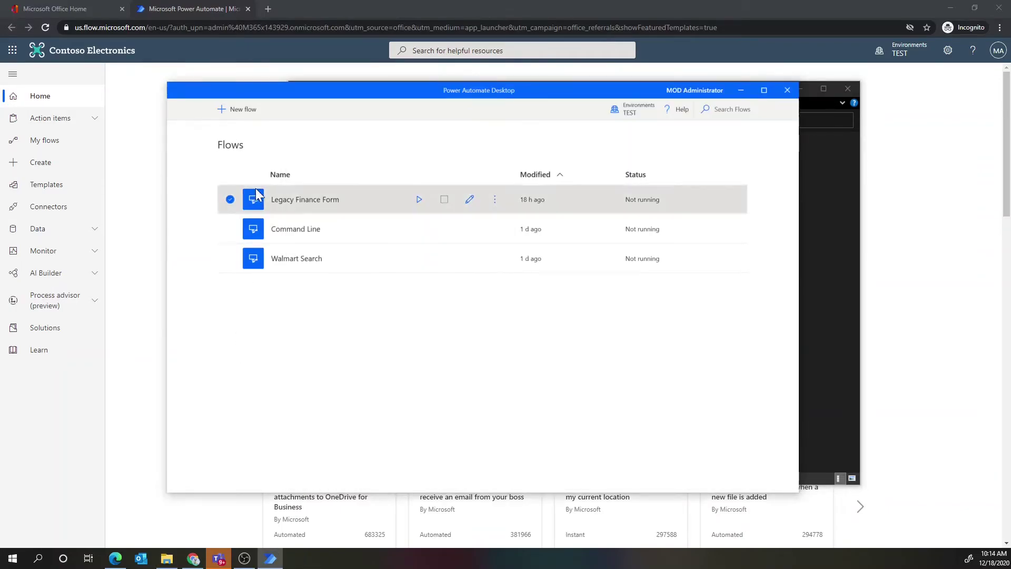
left_click(240, 113)
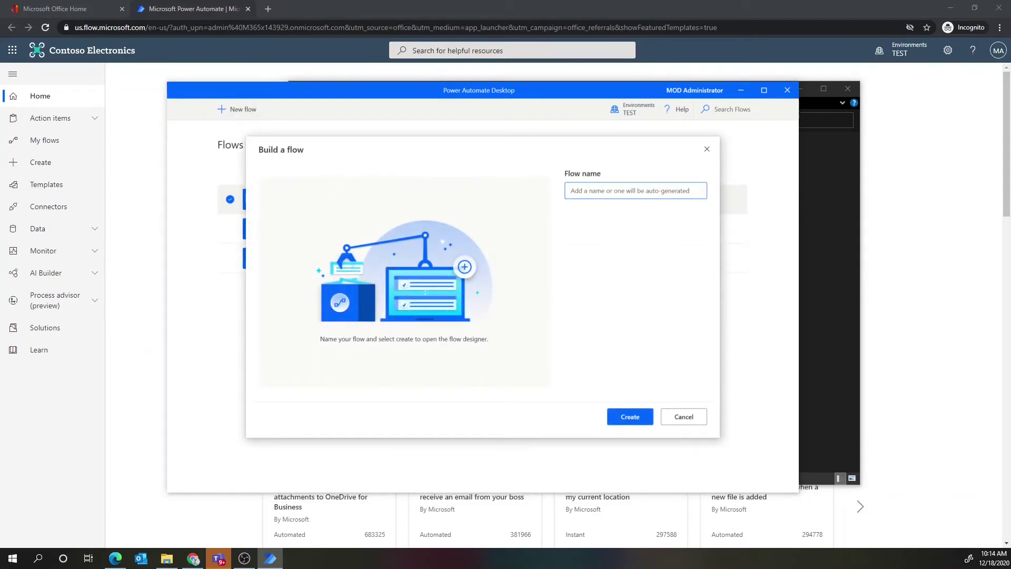
type("My First Desktop Automation")
left_click(642, 415)
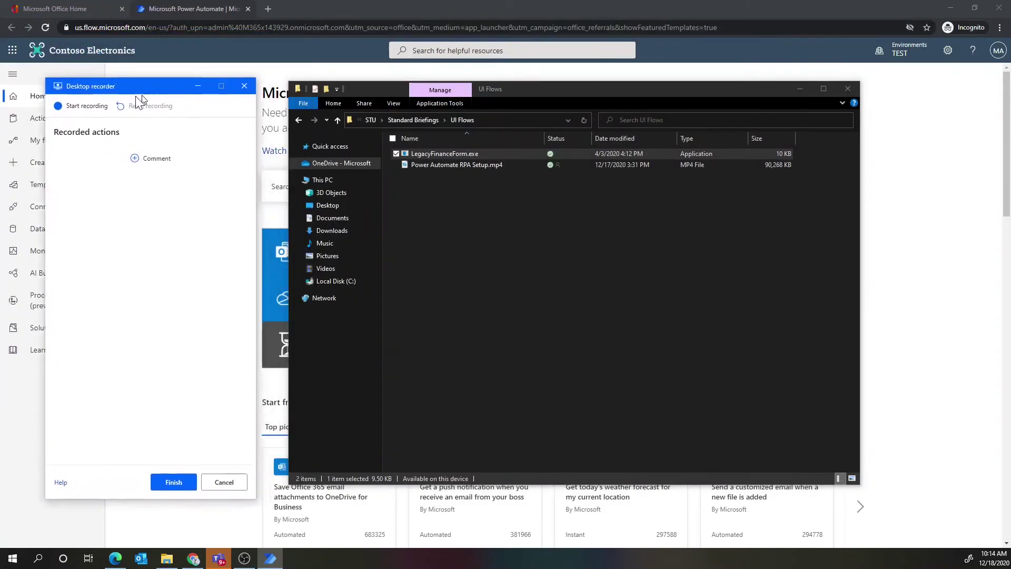
Step: Launch LegacyFinanceForm.exe again beside the desktop recorder and start recording
left_click_drag(137, 96, 117, 78)
left_click(471, 153)
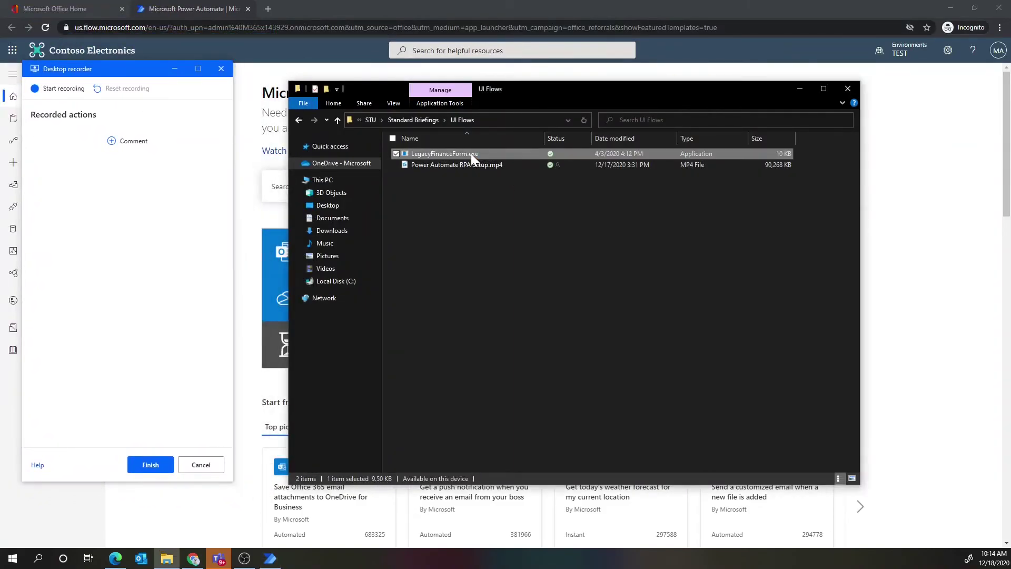
double_click(471, 154)
left_click_drag(289, 37, 627, 153)
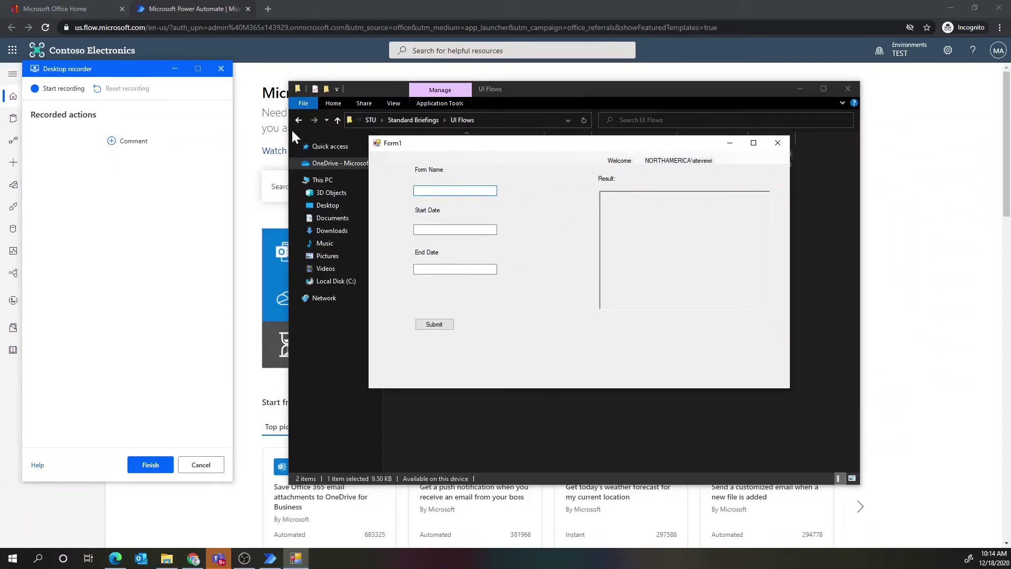
left_click(57, 97)
left_click(59, 100)
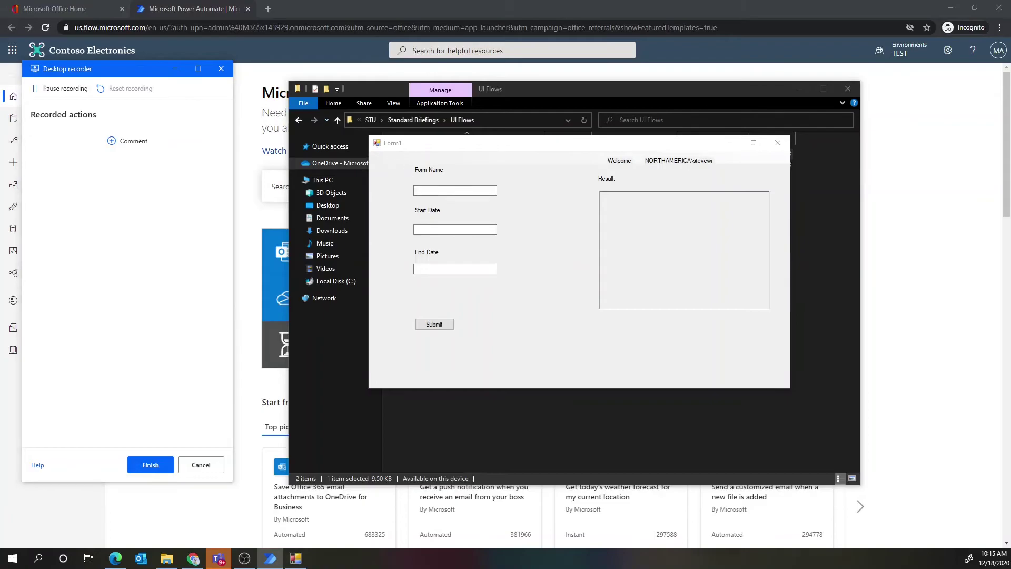
Step: Record entering the form name, start date 1/1/2020 and end date 12/1/2020, and submitting the form
left_click(455, 190)
type("Steve's Form")
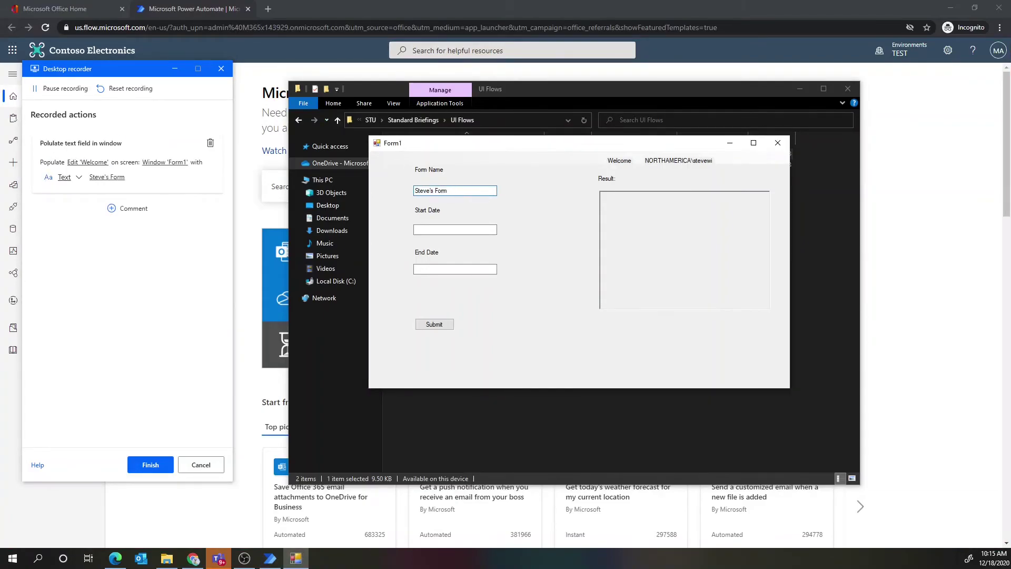
left_click(455, 229)
type("1/1/2020")
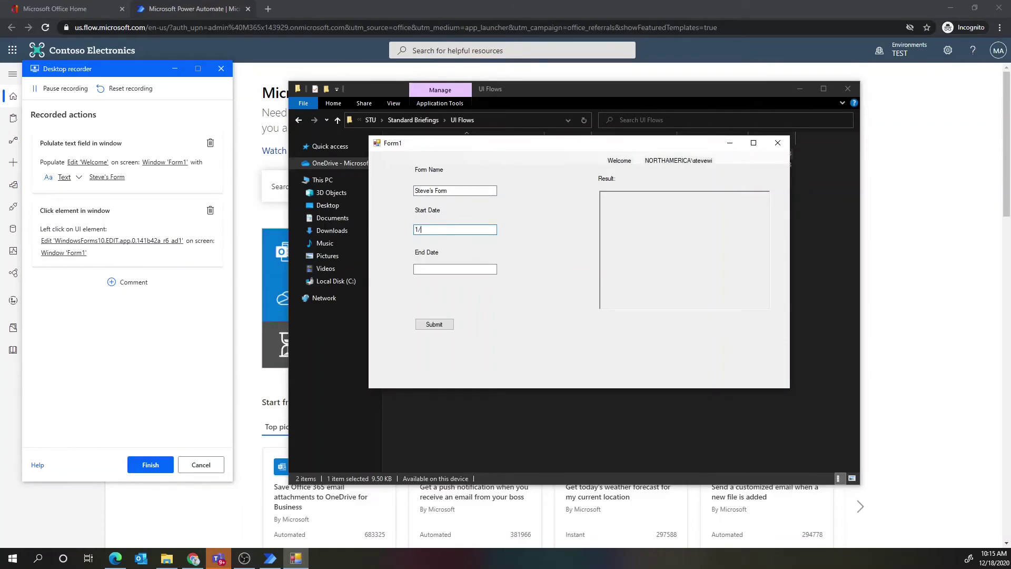
left_click(447, 269)
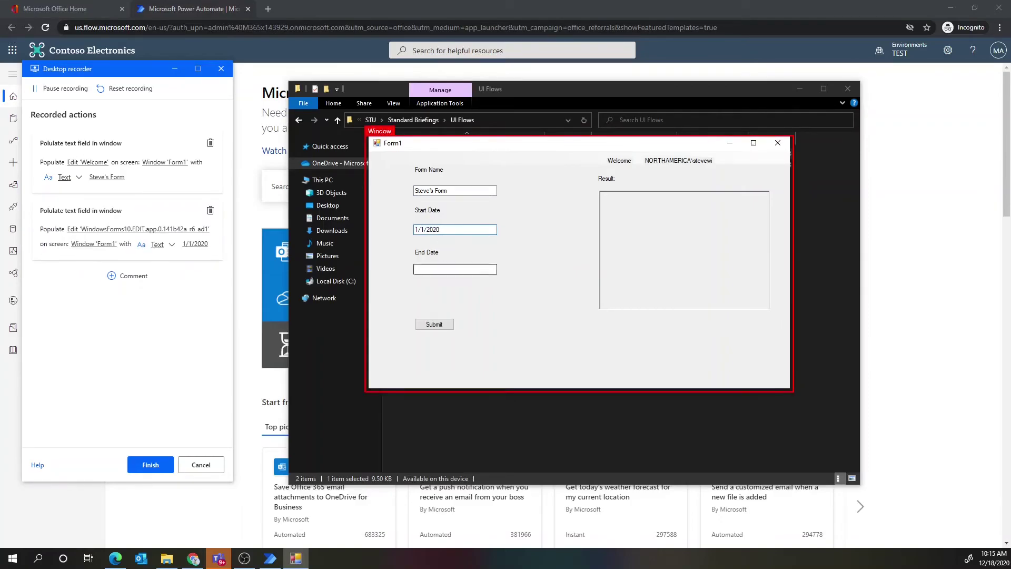
type("12/1/2020")
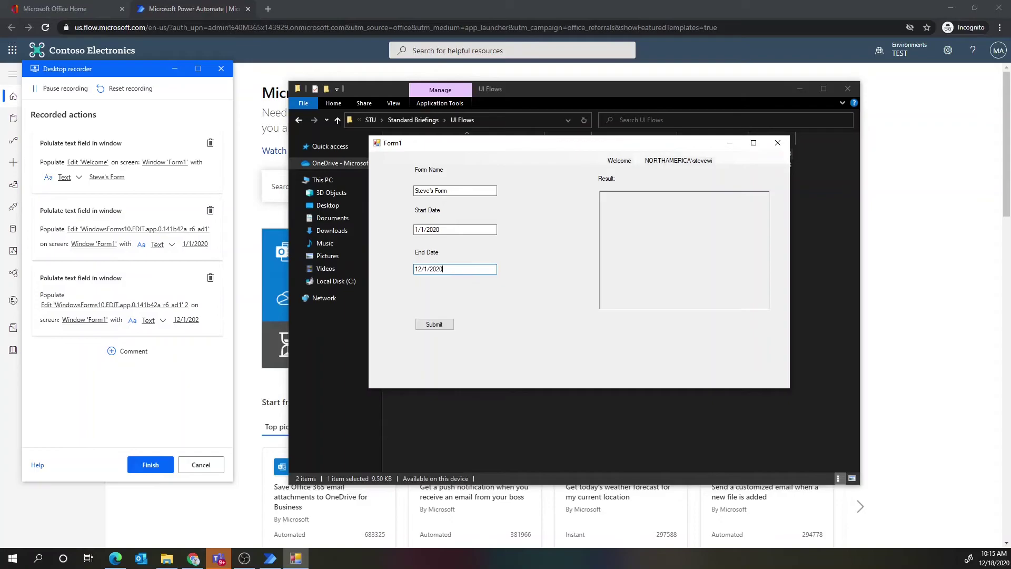
left_click(443, 329)
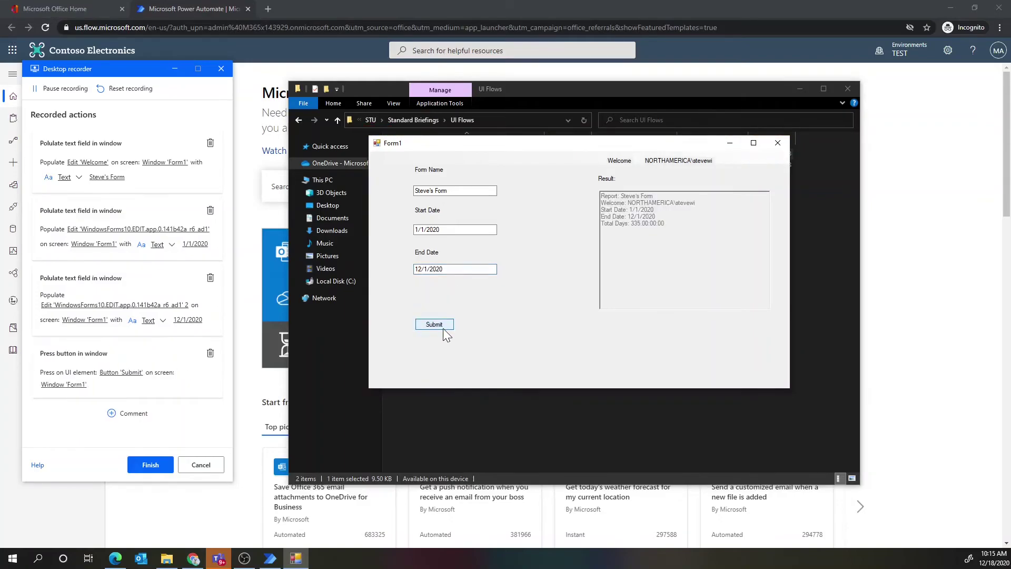
Step: Record getting the text of the form's Result box and finish the recording
right_click(632, 217)
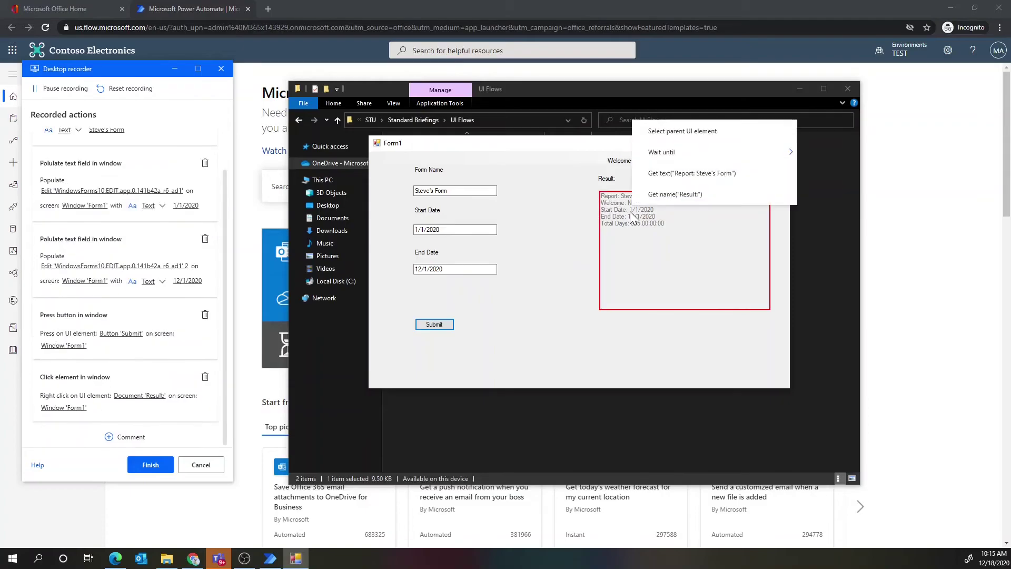
left_click(668, 173)
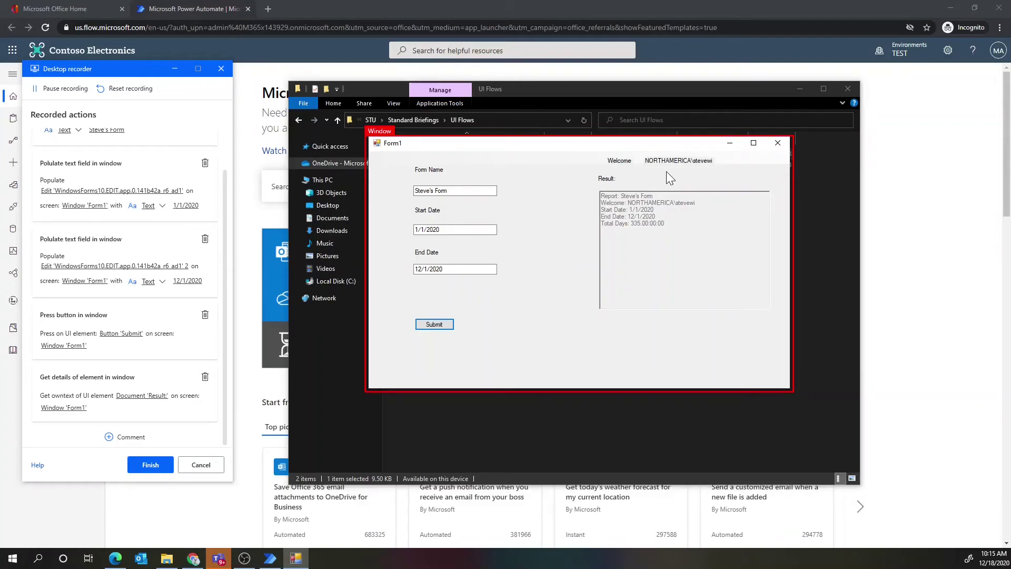
left_click(154, 469)
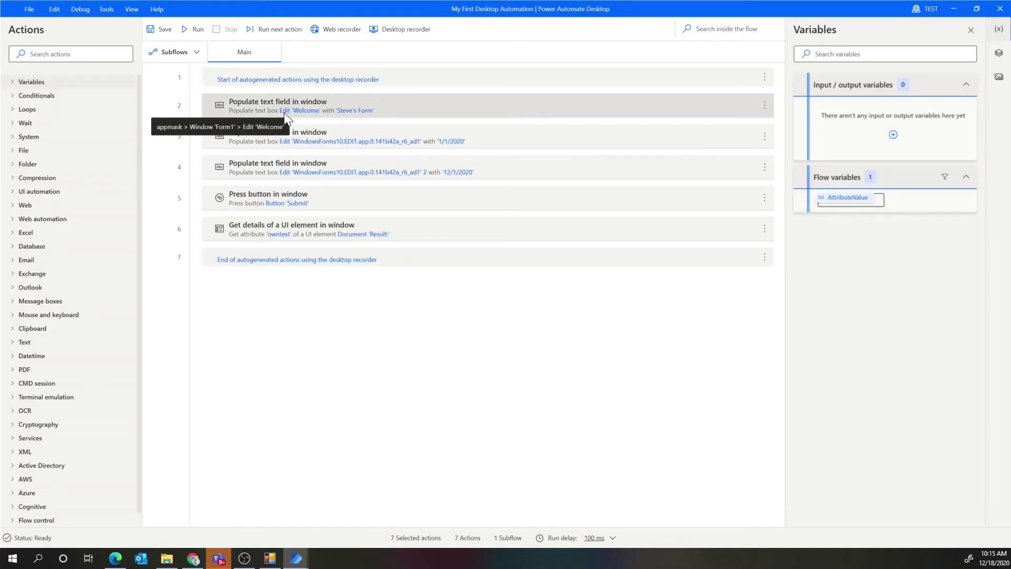
Step: Review the parameters of the first recorded Populate text field in window action without changing them
left_click(296, 100)
double_click(295, 101)
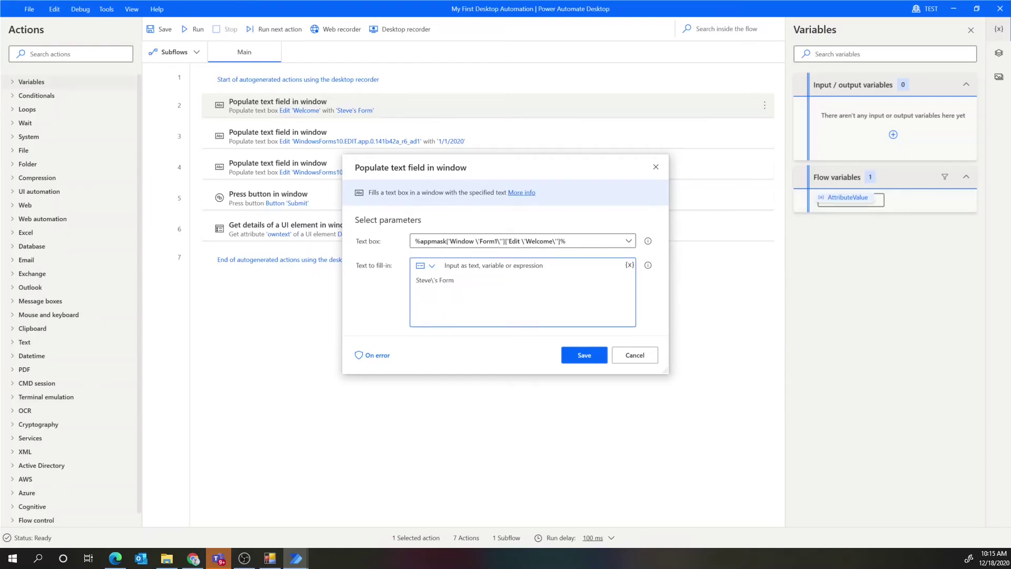
left_click(657, 169)
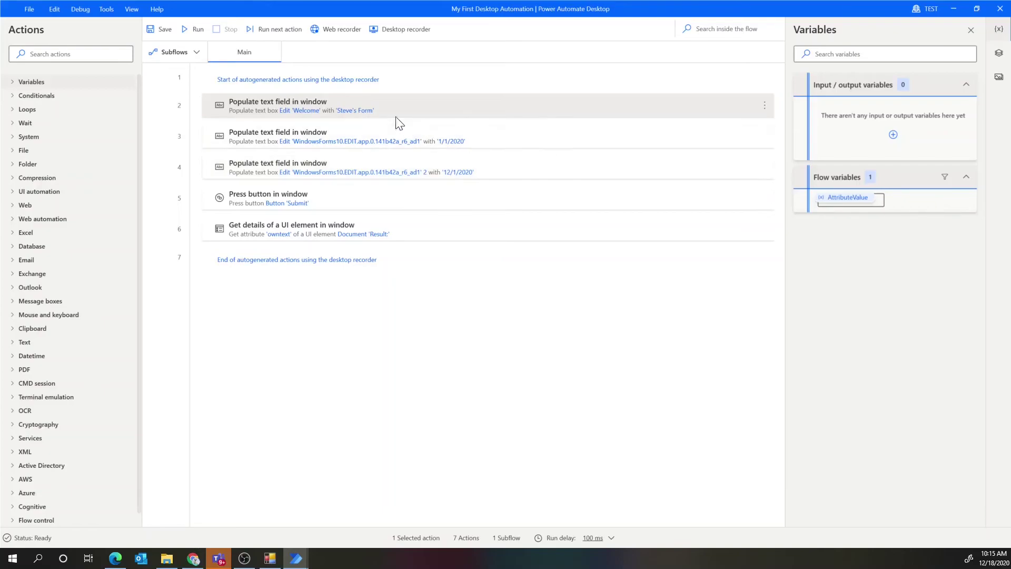
Step: Create the text input variable FormName, external name FormName, with a personalised default value and the description "enter the form name for the form"
left_click(892, 136)
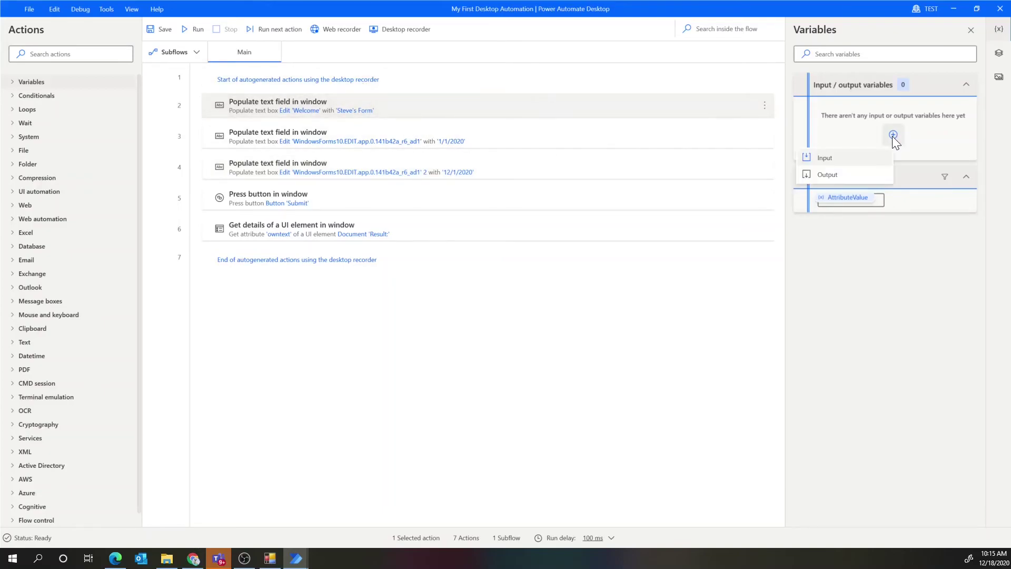
left_click(856, 158)
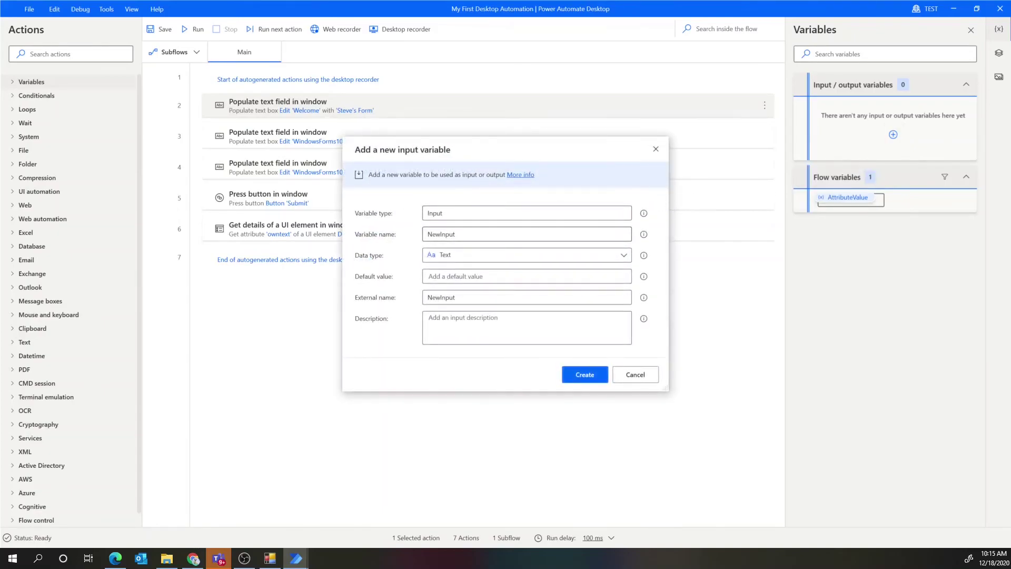
double_click(445, 233)
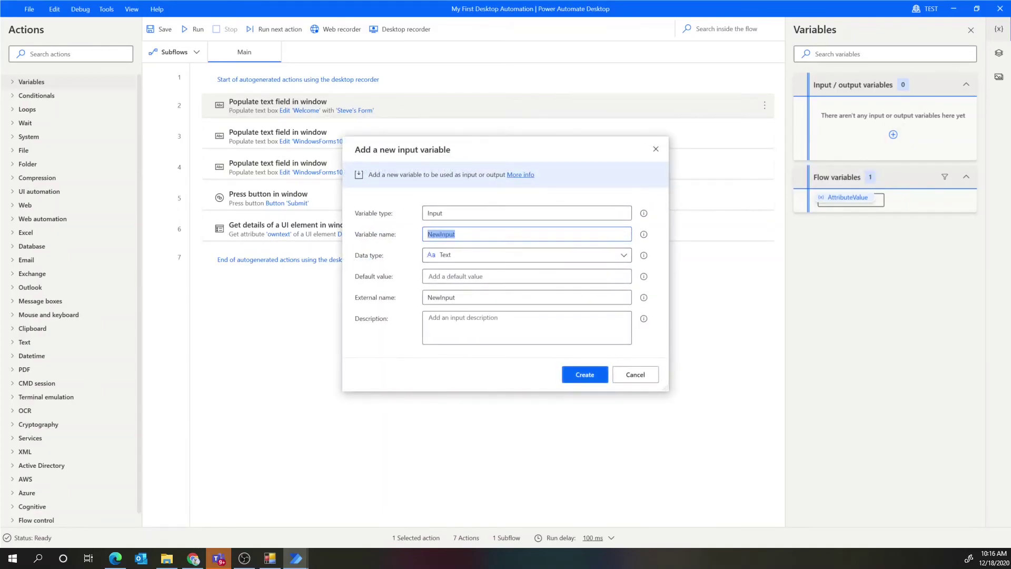
type("FormName")
key("Tab")
key("Tab")
type("Steve's First Input Variable")
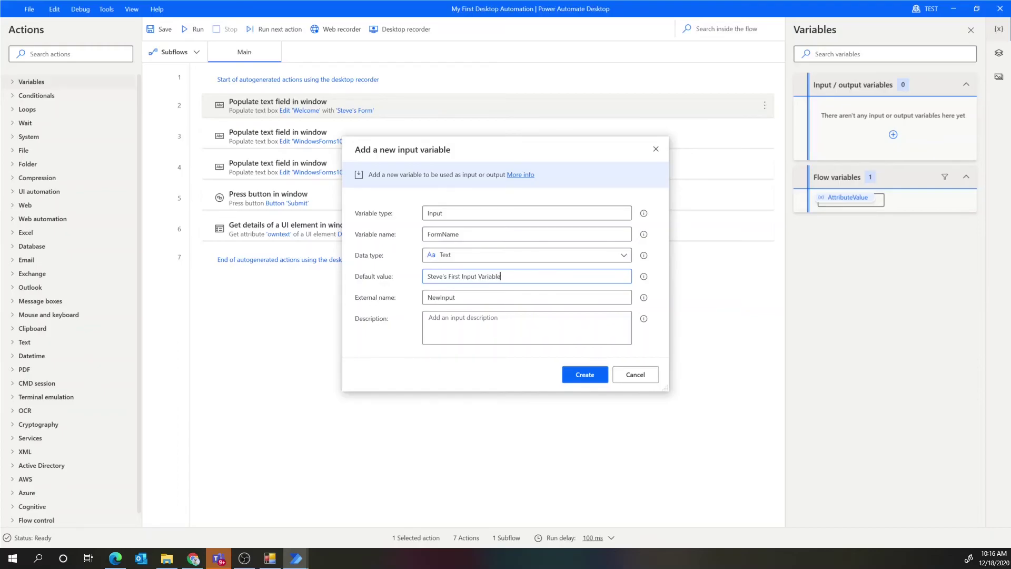
double_click(456, 293)
type("FormName")
key("Tab")
type("enter the form name for the form")
left_click(590, 377)
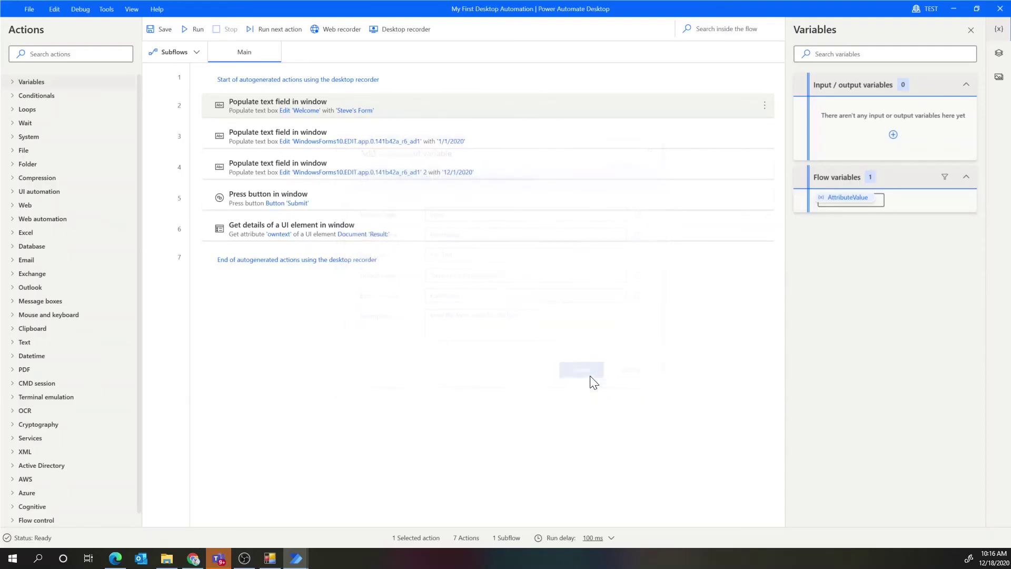
Step: Replace the fixed text in the first Populate text field in window action with the FormName input variable and save it
double_click(385, 105)
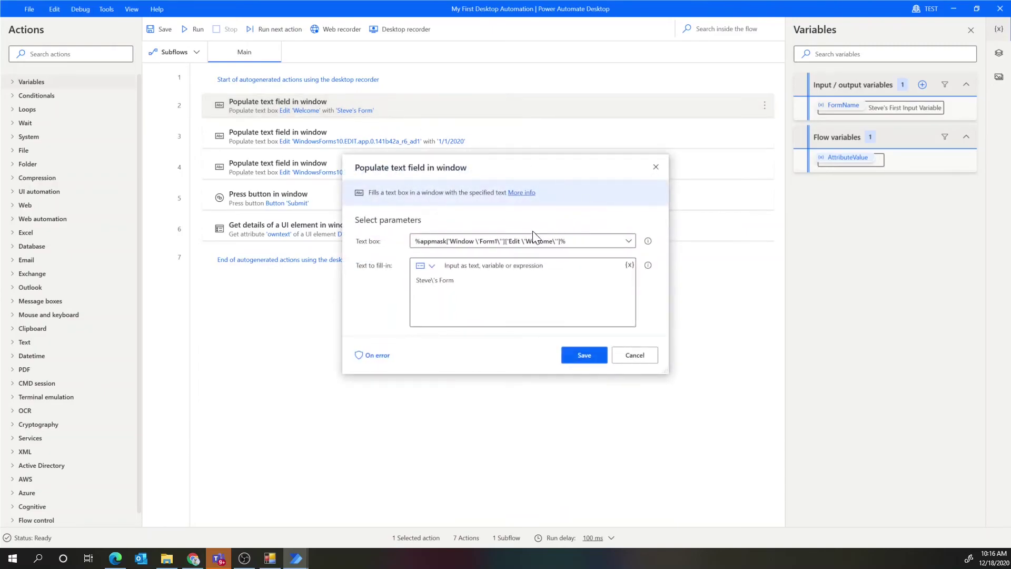
left_click_drag(455, 280, 356, 286)
key("BackSpace")
left_click(630, 265)
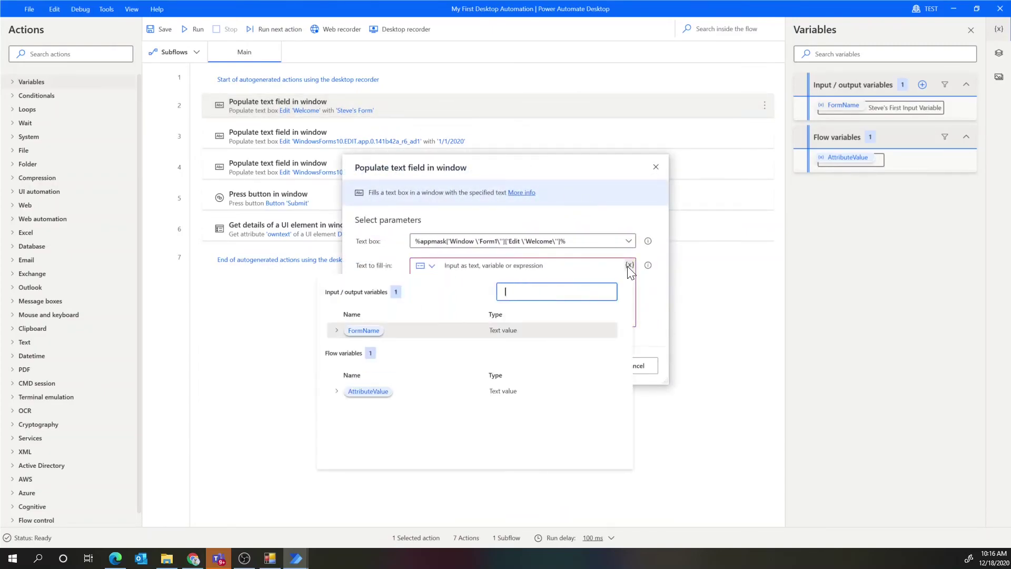
left_click(363, 330)
left_click(584, 365)
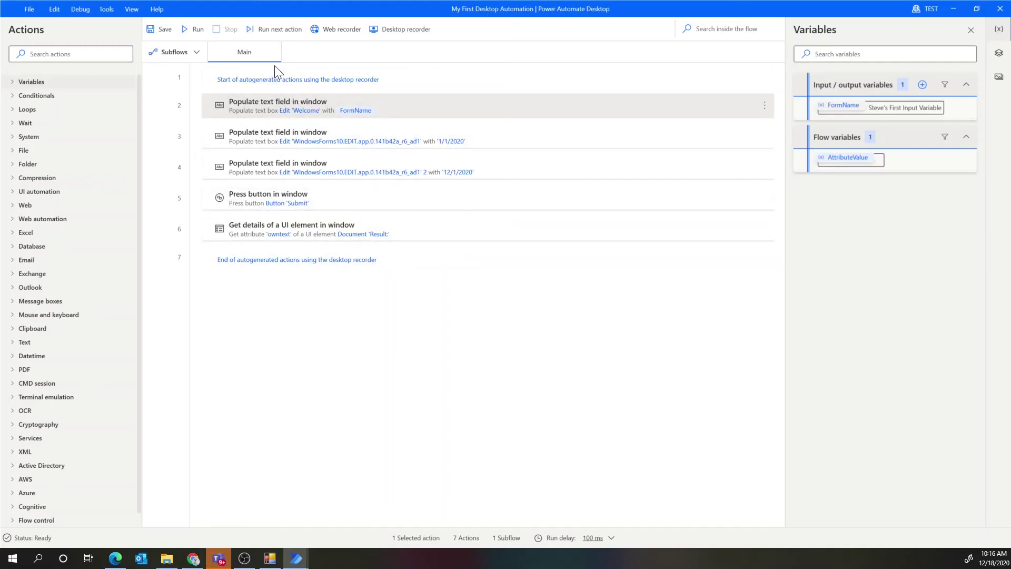
Step: Close the open legacy form and add a Run application action at the very start of the flow
left_click(269, 557)
left_click(777, 144)
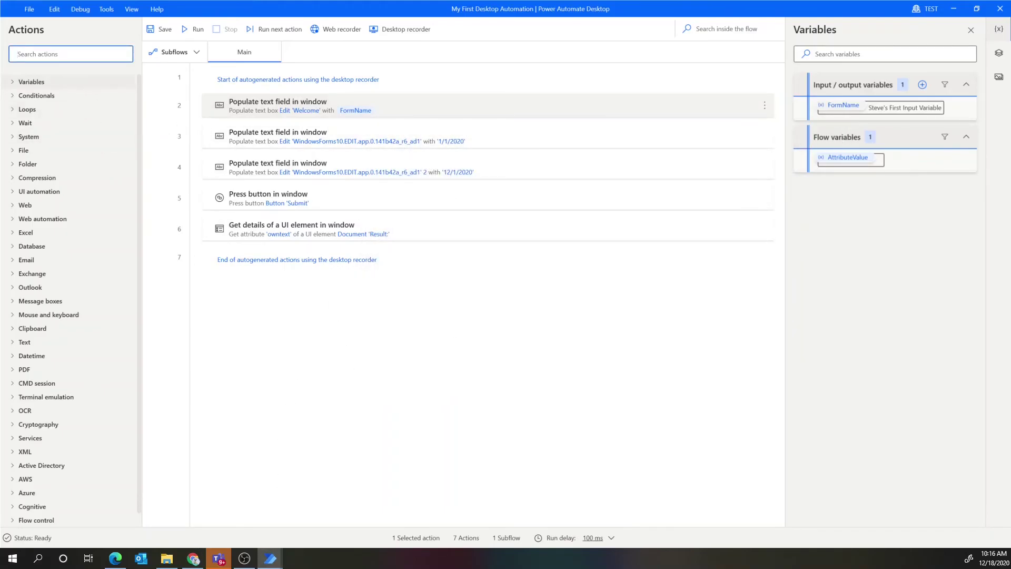
type("app")
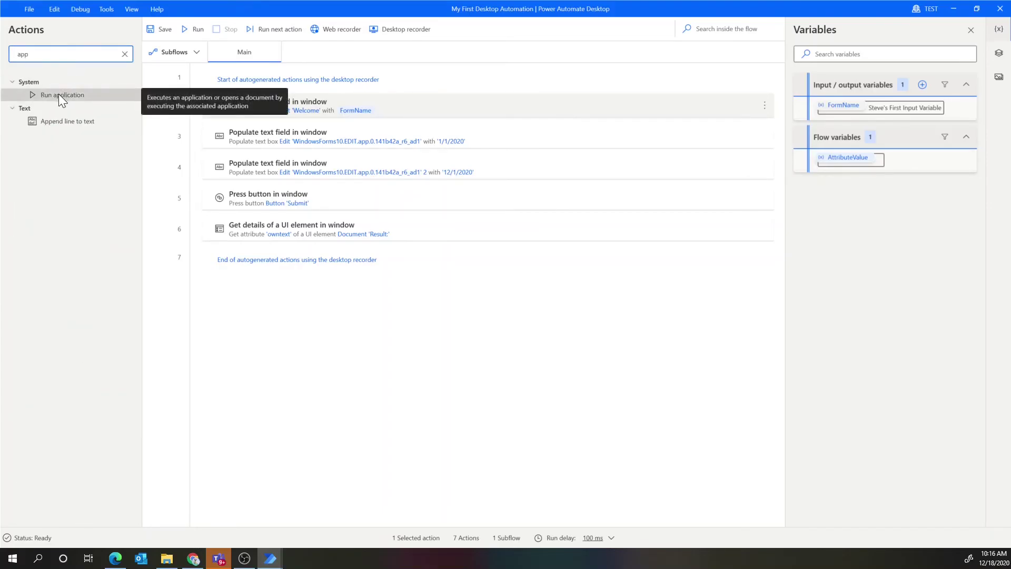
left_click_drag(59, 94, 233, 74)
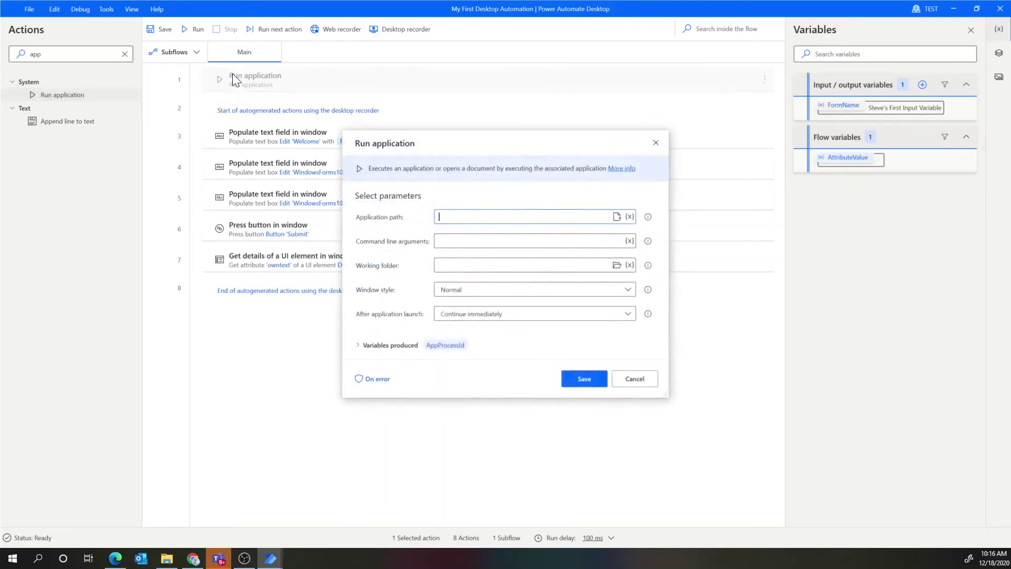
Step: Set the Run application path to LegacyFinanceForm.exe from the STU\Standard Briefings\UI Flows folder and save the action
left_click(617, 218)
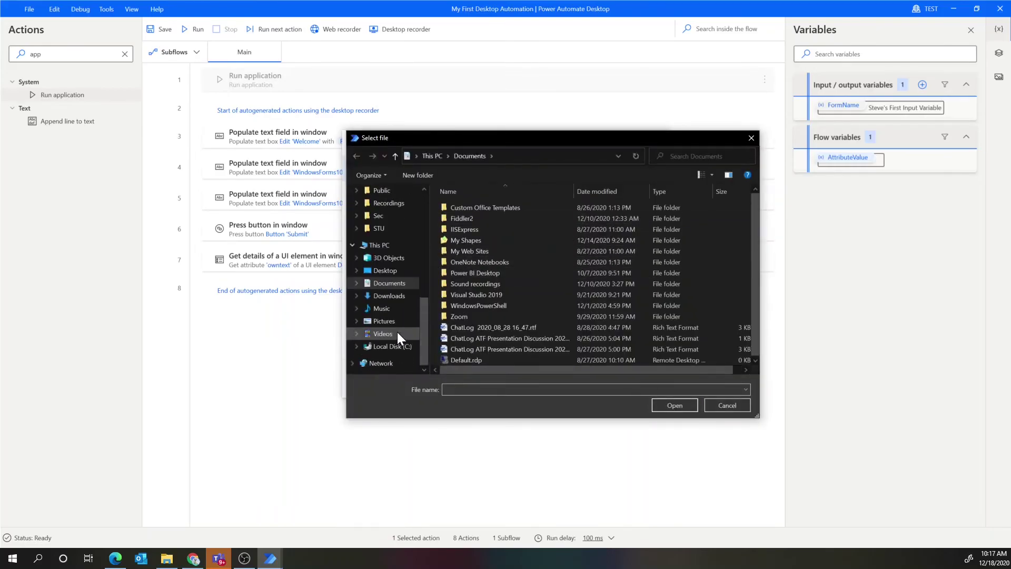
scroll(379, 327, "down", 1)
left_click(357, 228)
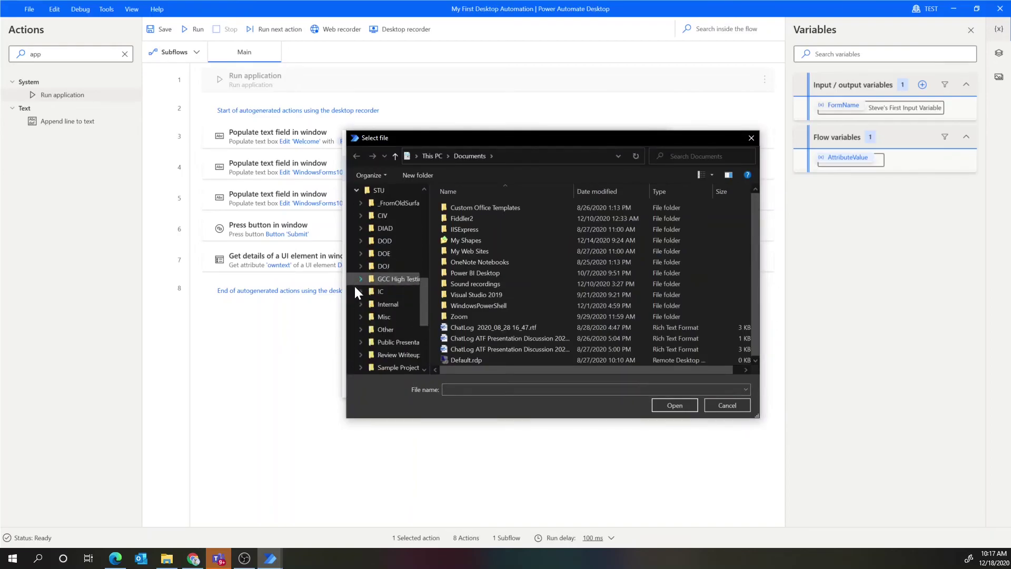
left_click(357, 303)
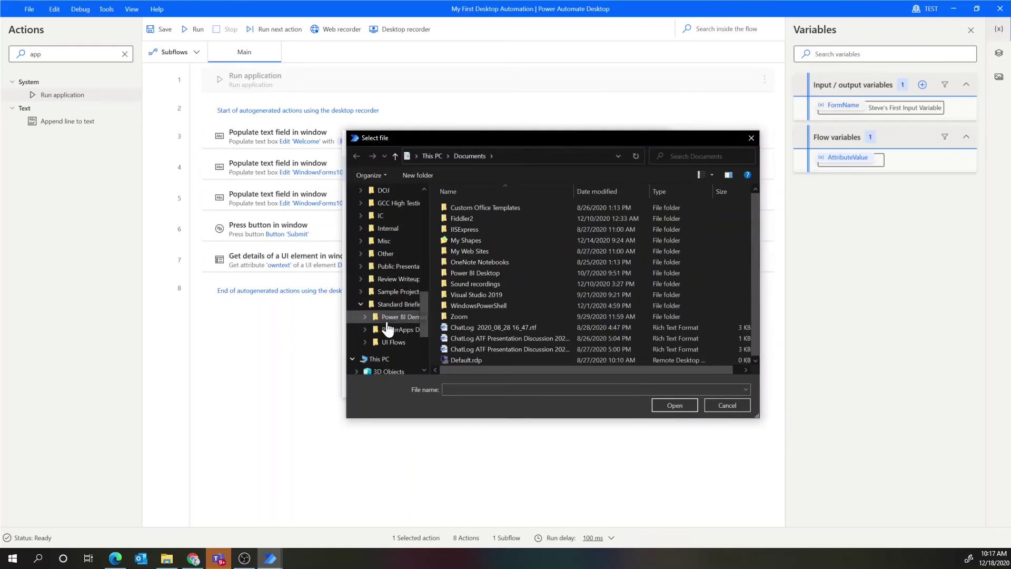
left_click(392, 316)
left_click(475, 229)
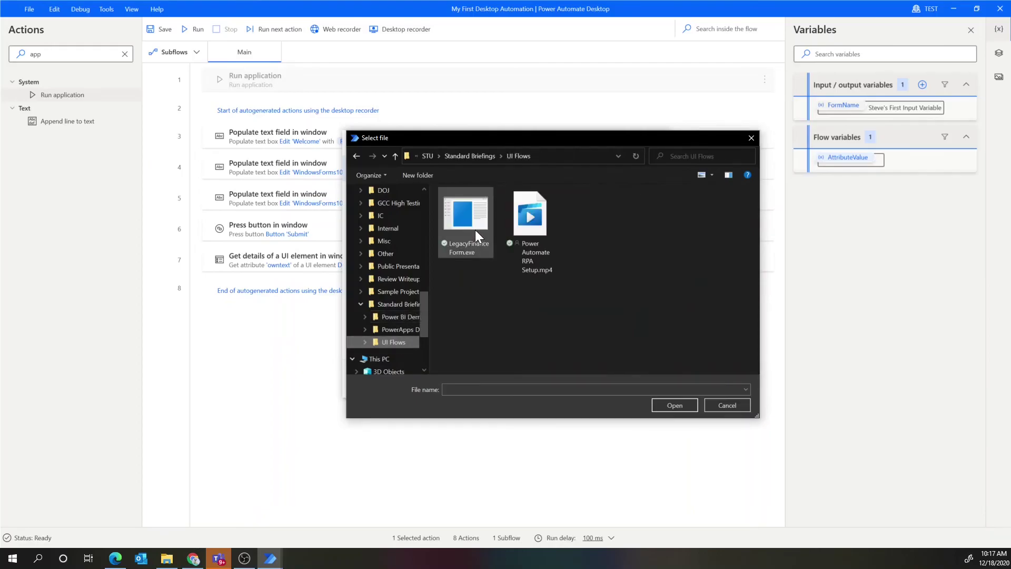
left_click(675, 405)
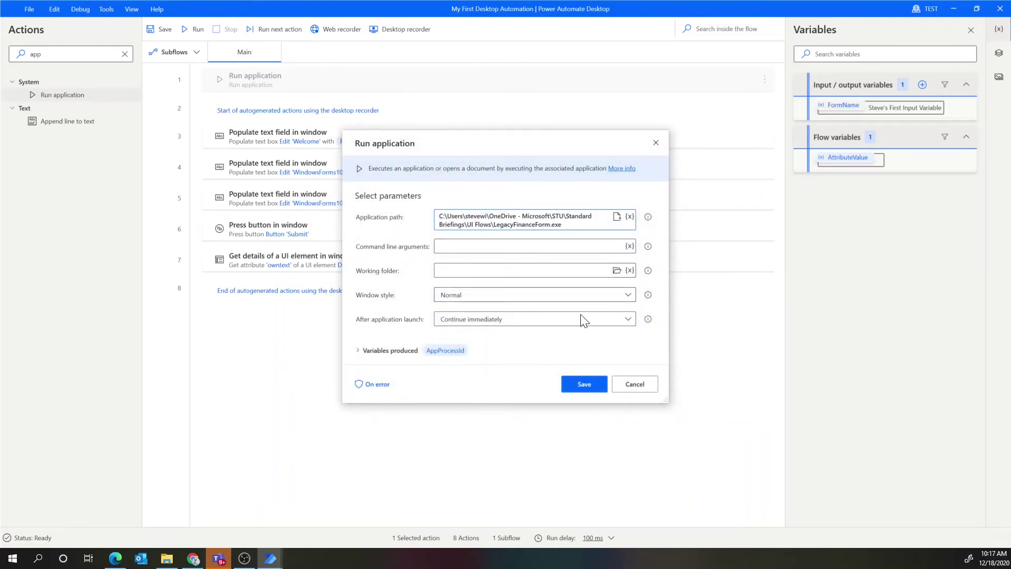
left_click(585, 384)
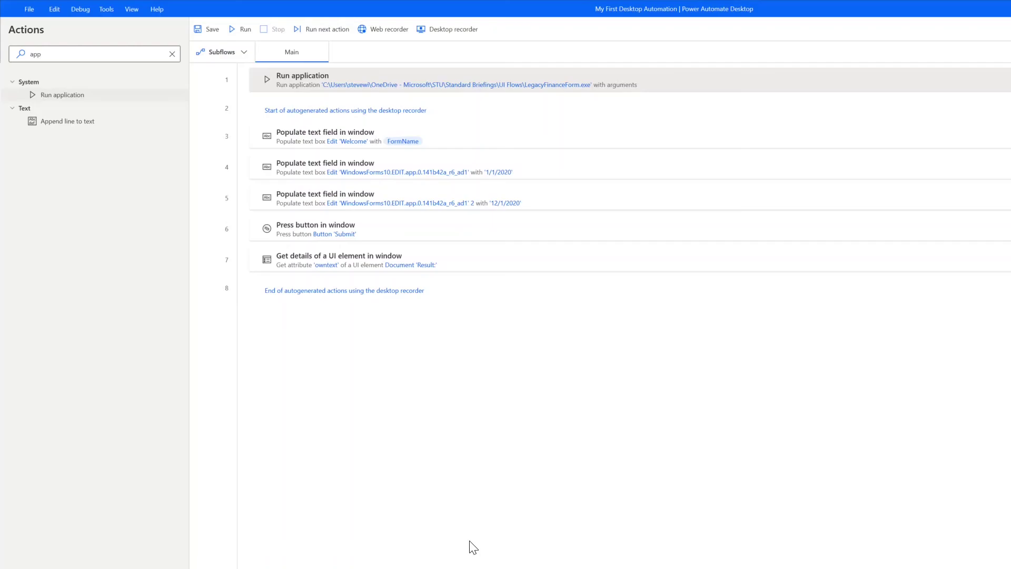
Step: Run the desktop flow to test it and close the legacy form window it opened
left_click(234, 29)
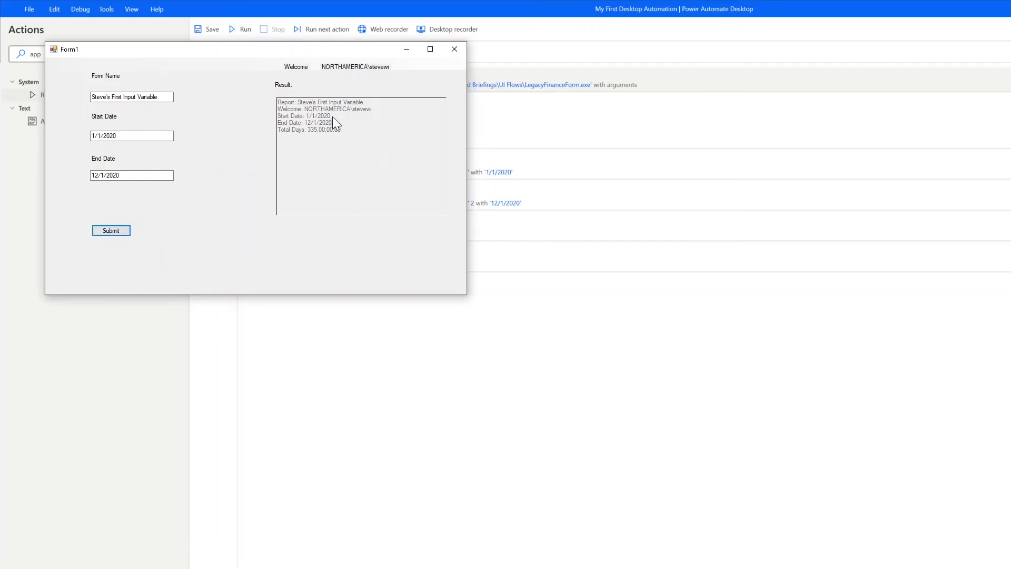
left_click(455, 49)
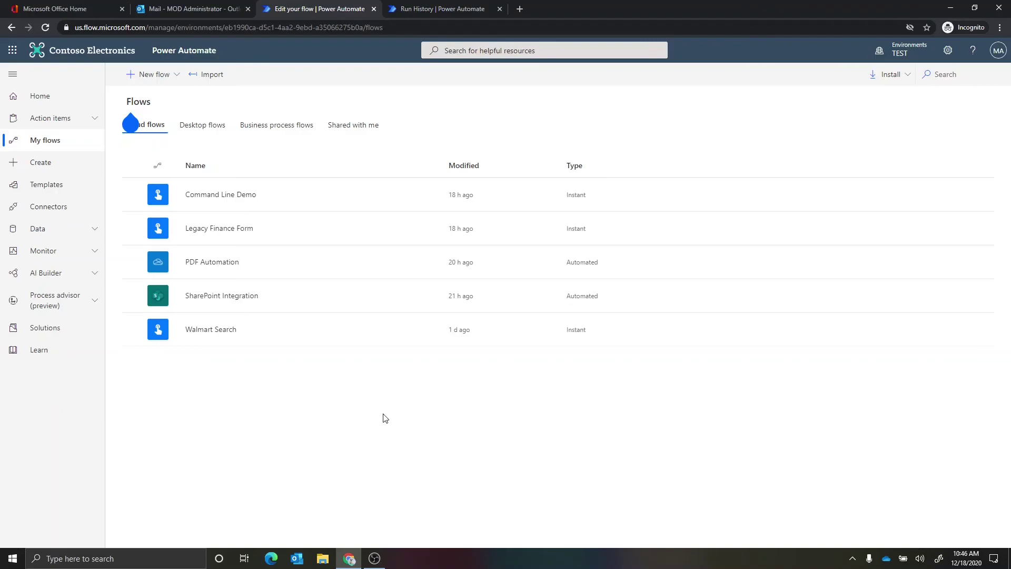
Step: Open the Legacy Finance Form cloud flow for editing and review its trigger, desktop flow and Send an email steps
left_click(219, 229)
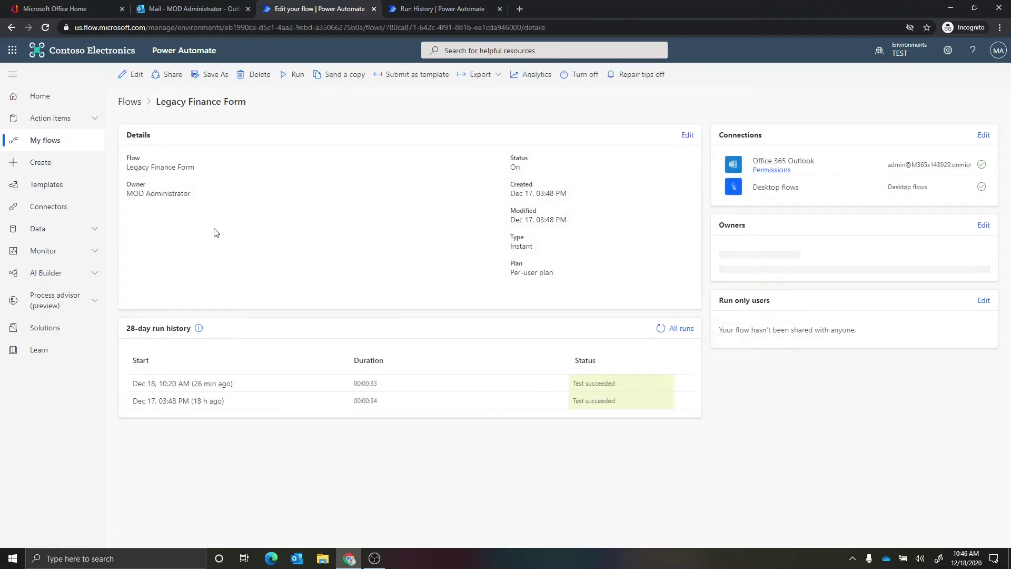
left_click(130, 74)
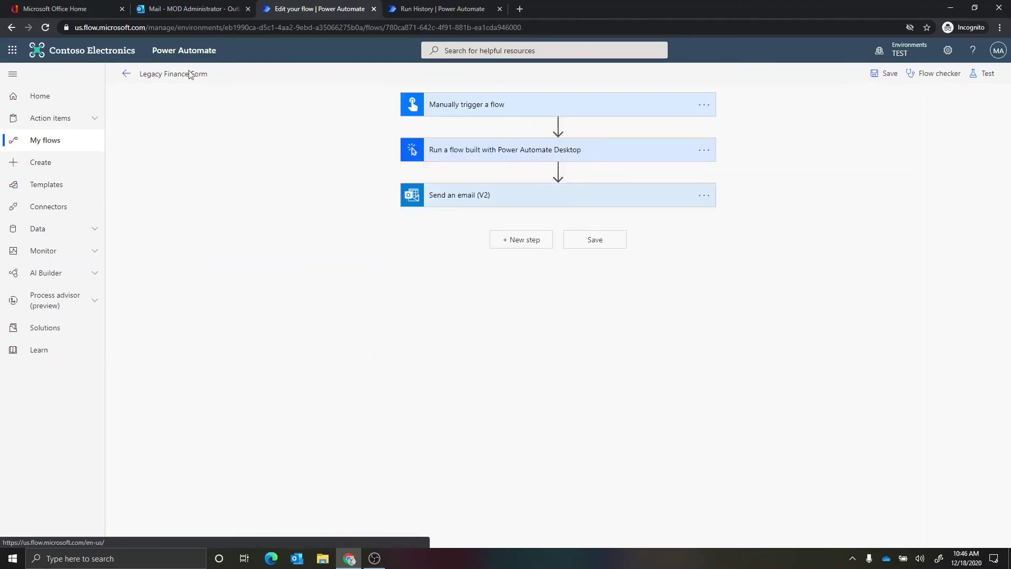
left_click(528, 111)
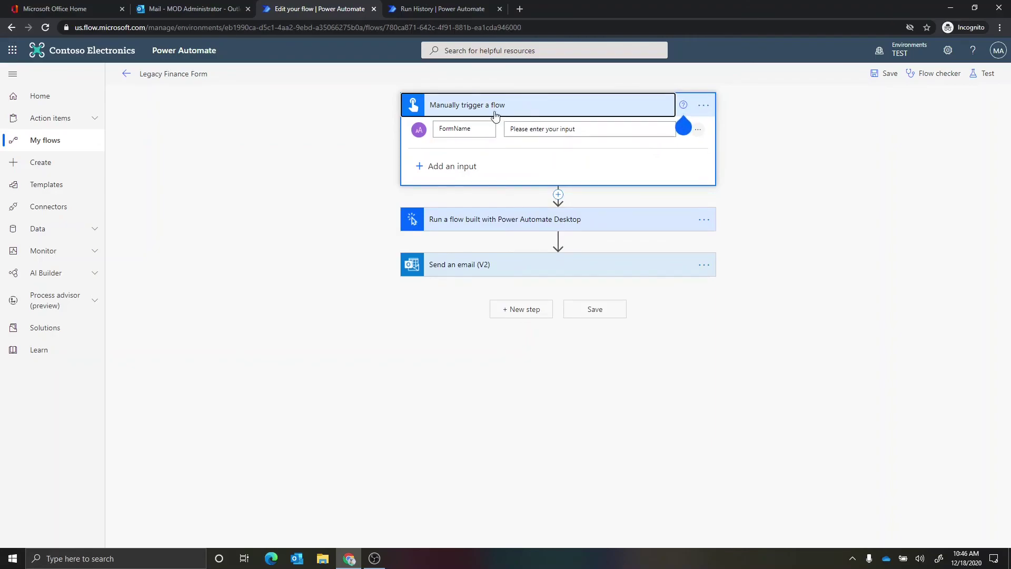
left_click(529, 220)
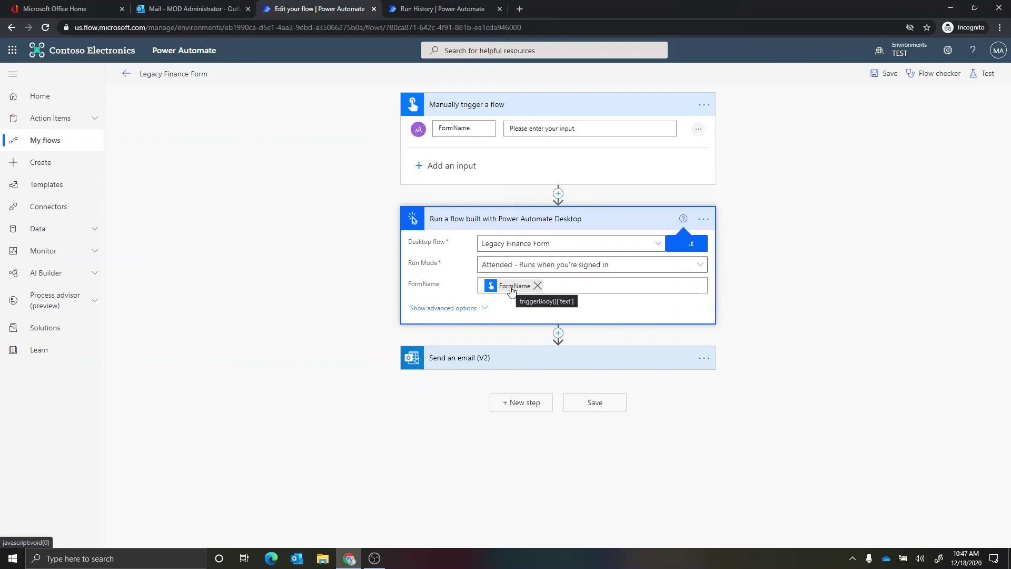
left_click(490, 363)
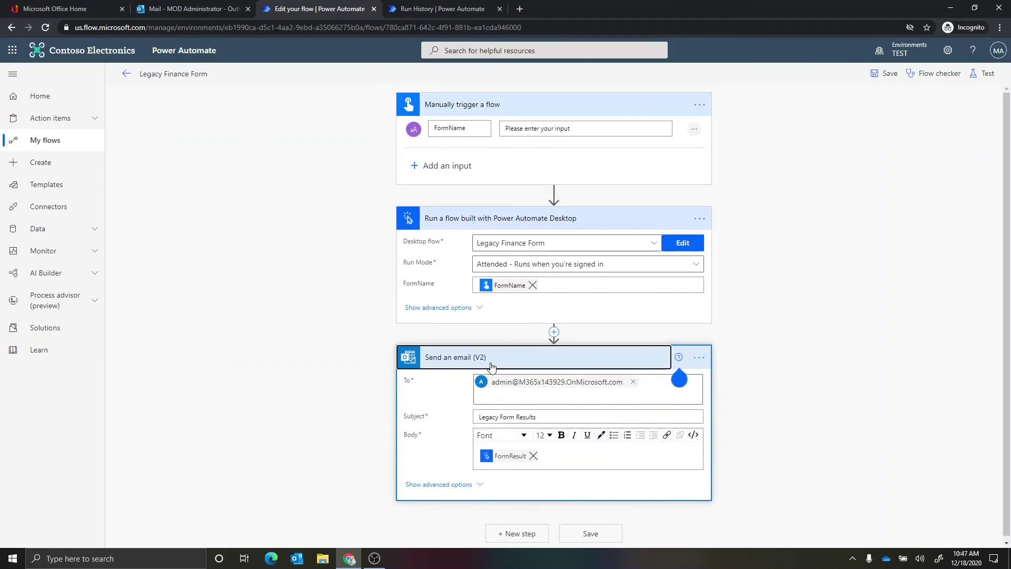
Step: Test the cloud flow with FormName "my first cloud flow trigger" and open the new run from its run history
left_click(985, 73)
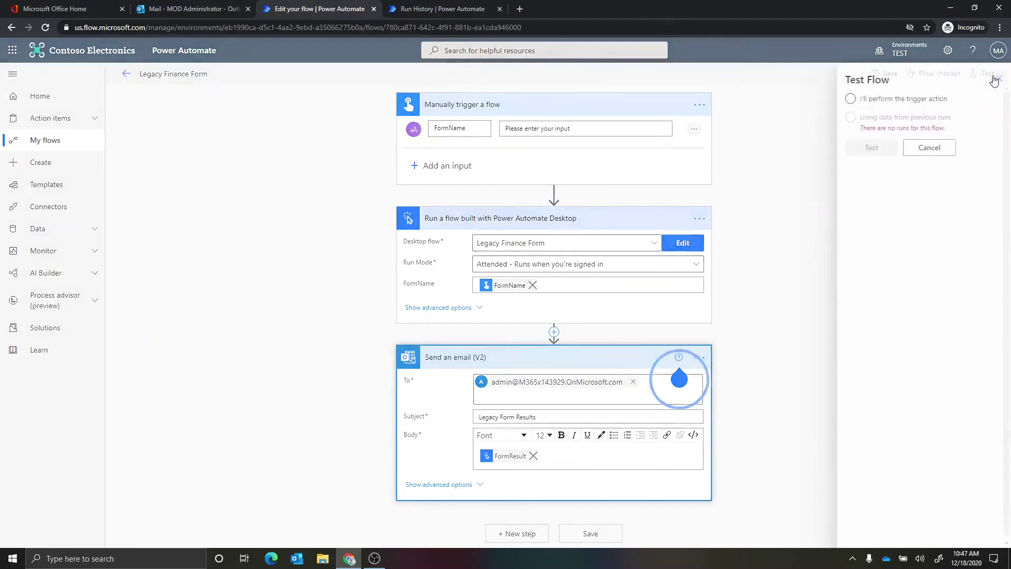
left_click(870, 148)
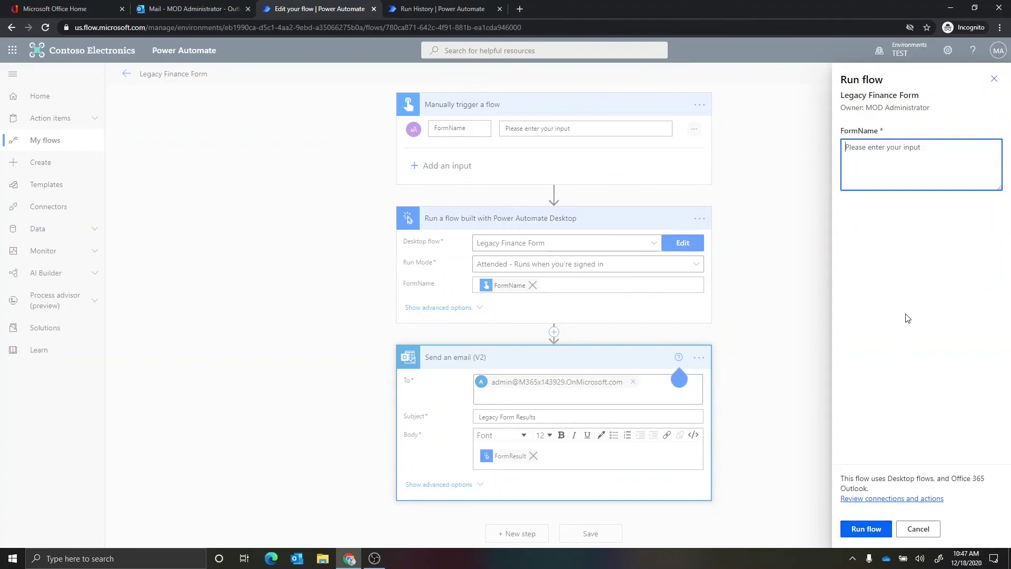
type("my first cloud flow trigger")
left_click(865, 529)
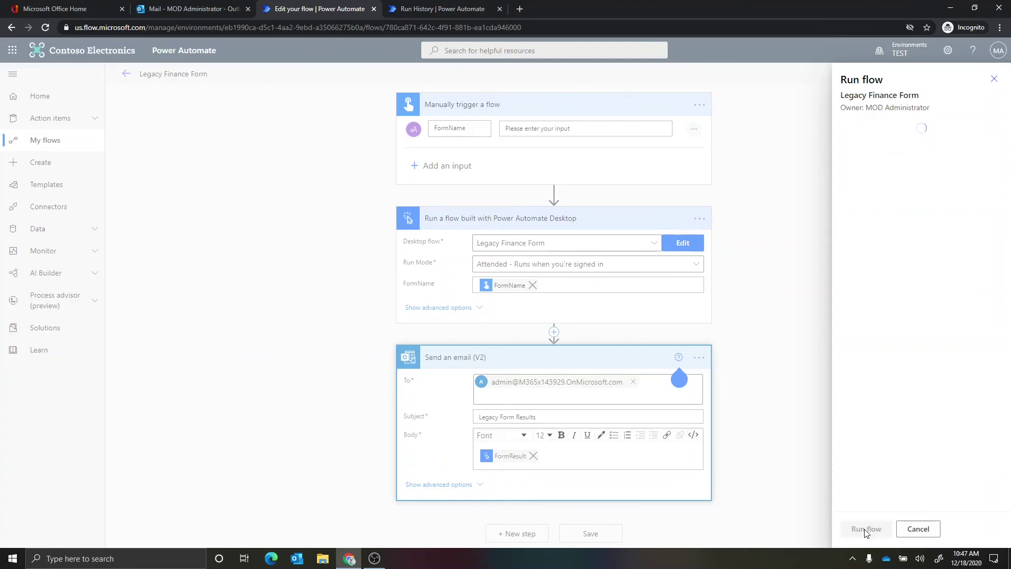
left_click(938, 172)
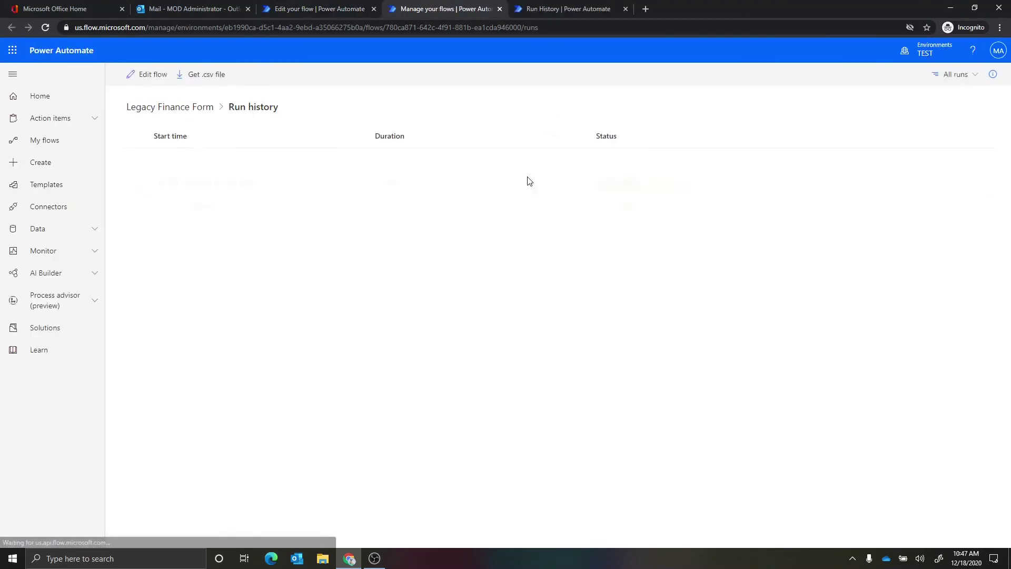
left_click(240, 164)
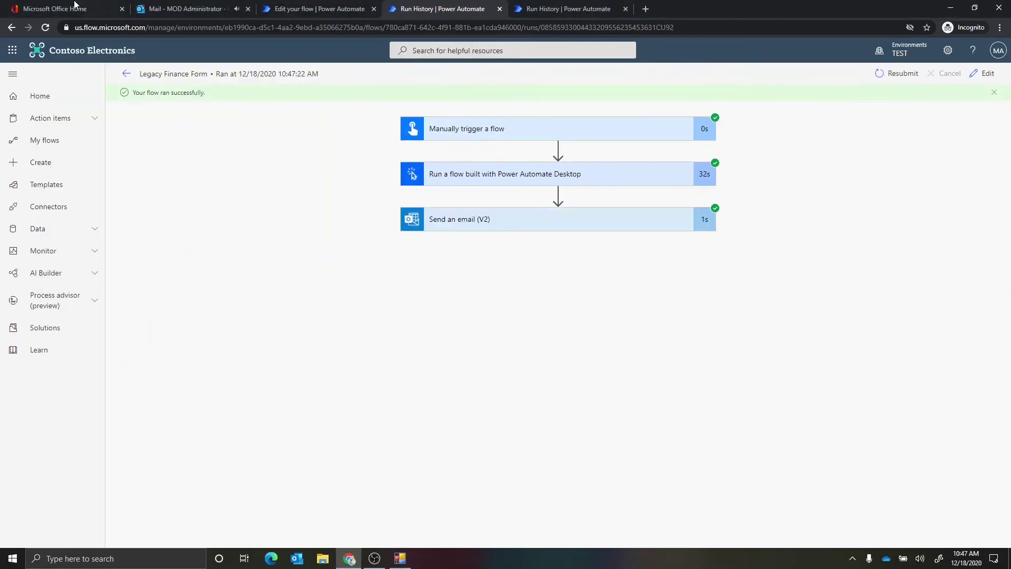
Step: Examine the FormResult output of the run's desktop flow step and compare it with the legacy form window
left_click(535, 174)
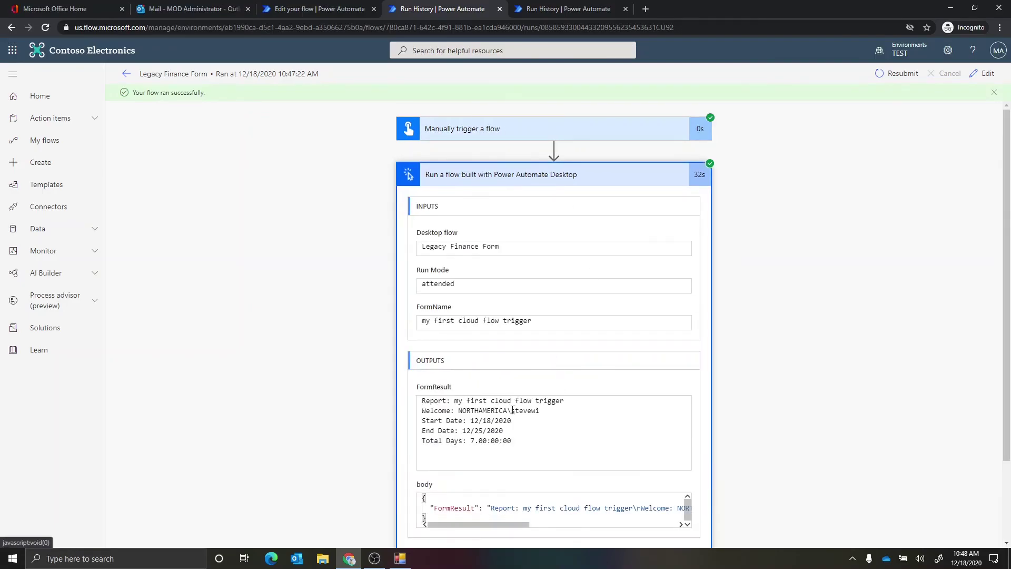
left_click_drag(421, 402, 512, 440)
left_click(512, 441)
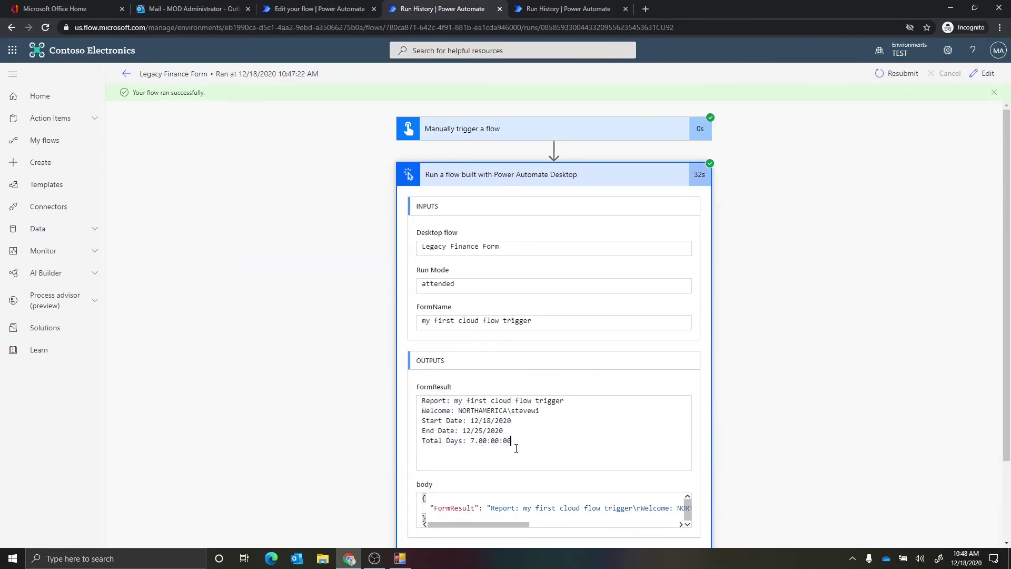
left_click(402, 560)
left_click_drag(277, 52, 215, 325)
left_click(346, 319)
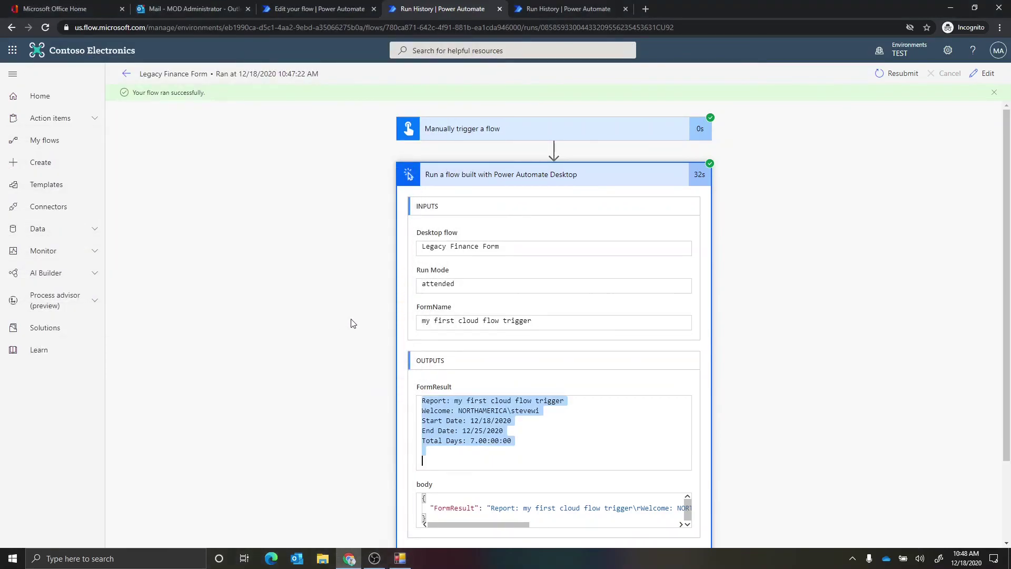
Step: Check the run's Send an email step and read the newest Legacy Form Results message in the Outlook inbox
scroll(466, 480, "down", 2)
left_click(464, 501)
scroll(374, 357, "down", 3)
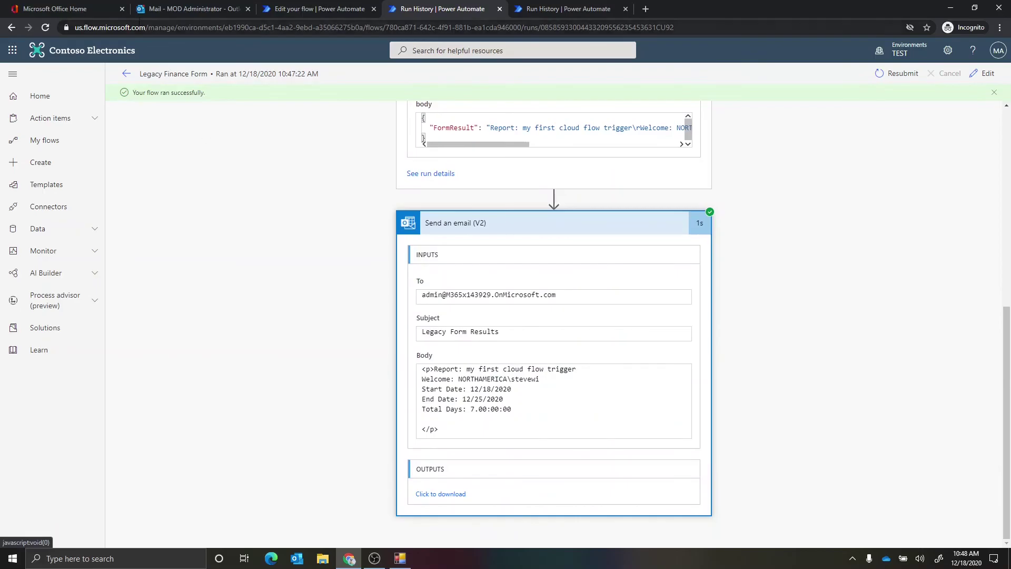
left_click(156, 11)
left_click(209, 145)
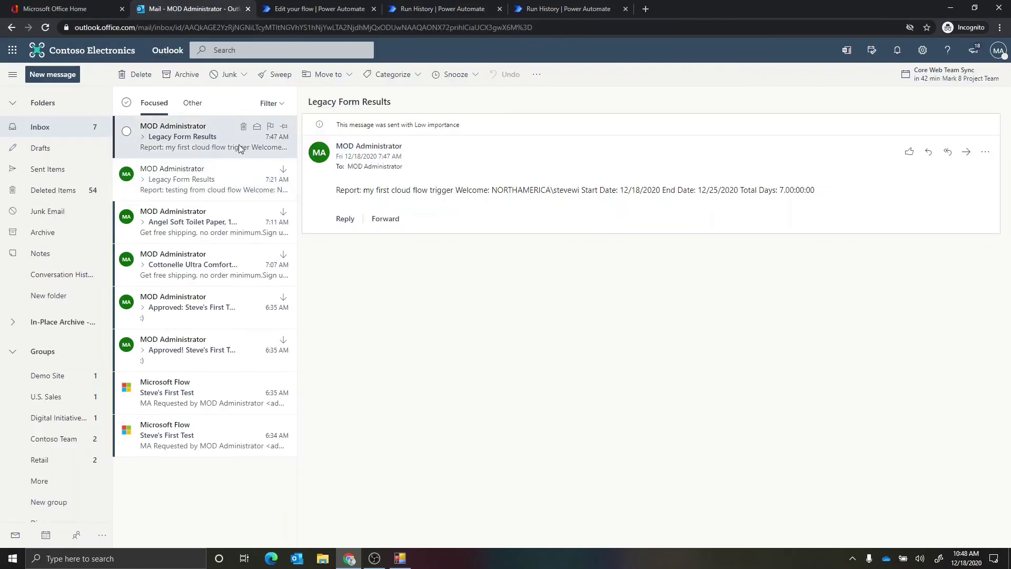